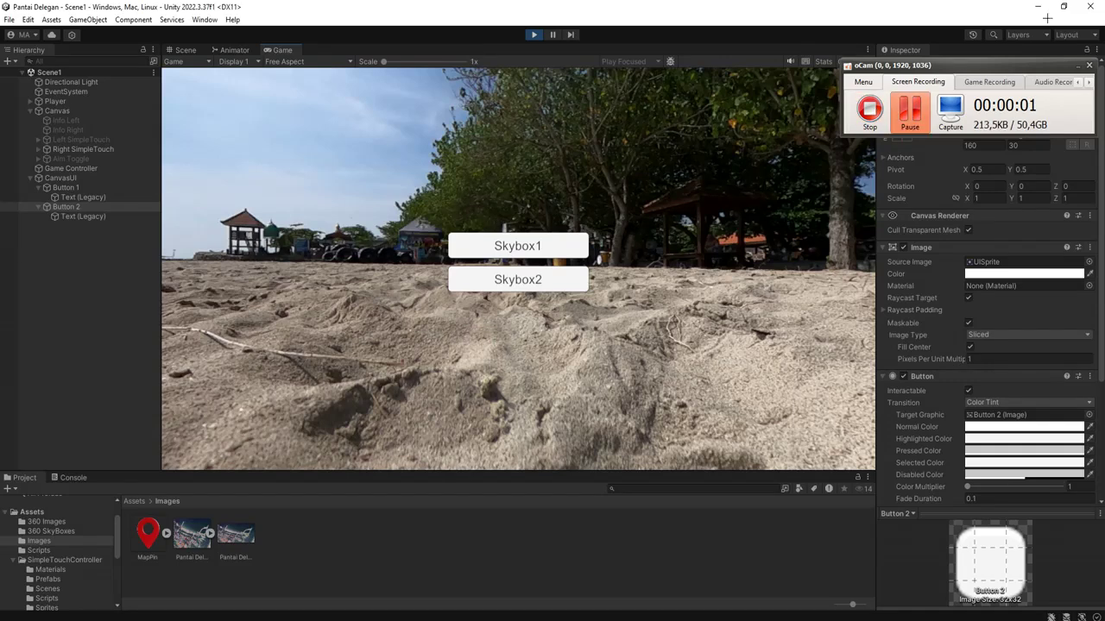
- Test the Skybox1 and Skybox2 buttons and look around in the running scene, and stop play mode
{"action": "left_click", "coordinate": [1077, 65]}
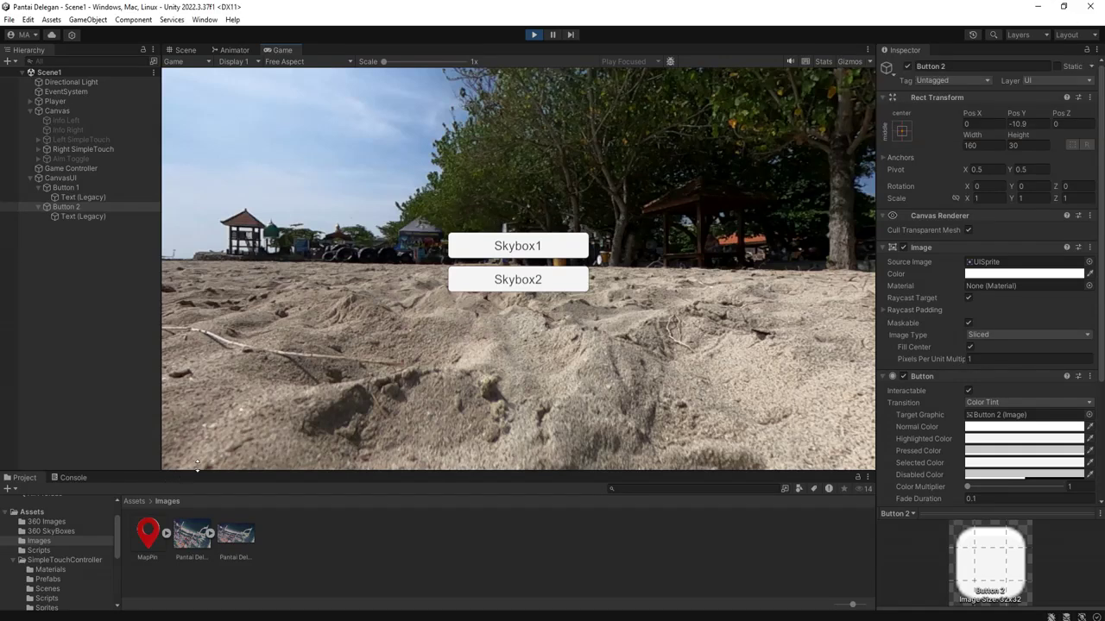
{"action": "left_click", "coordinate": [91, 330]}
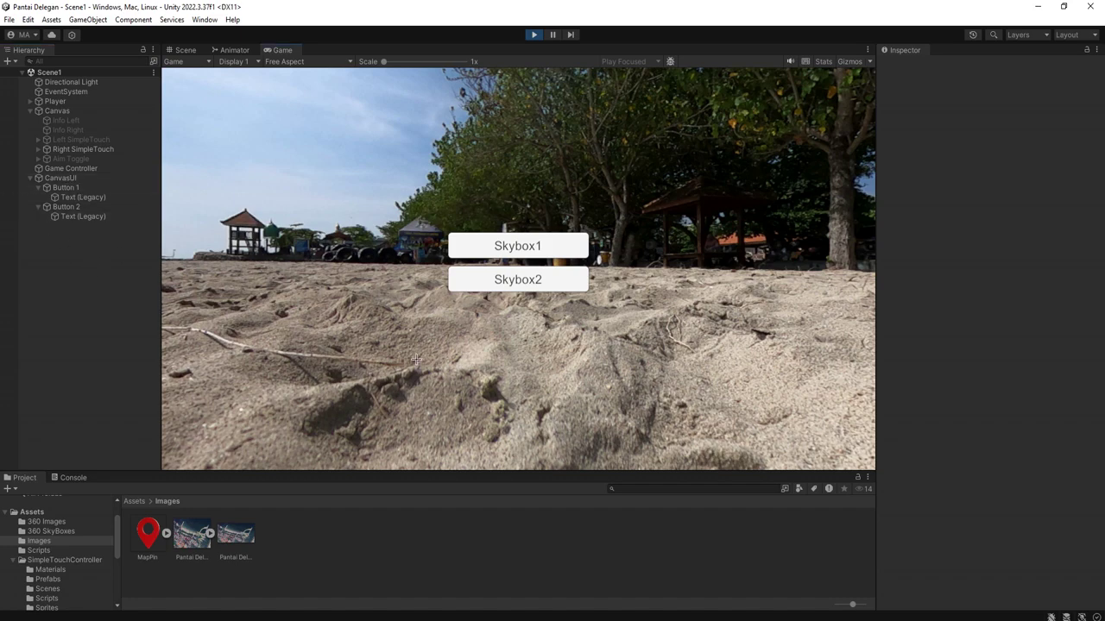
{"action": "mouse_move", "coordinate": [452, 370]}
{"action": "left_mouse_down"}
{"action": "mouse_move", "coordinate": [329, 387]}
{"action": "mouse_move", "coordinate": [457, 374]}
{"action": "left_mouse_up"}
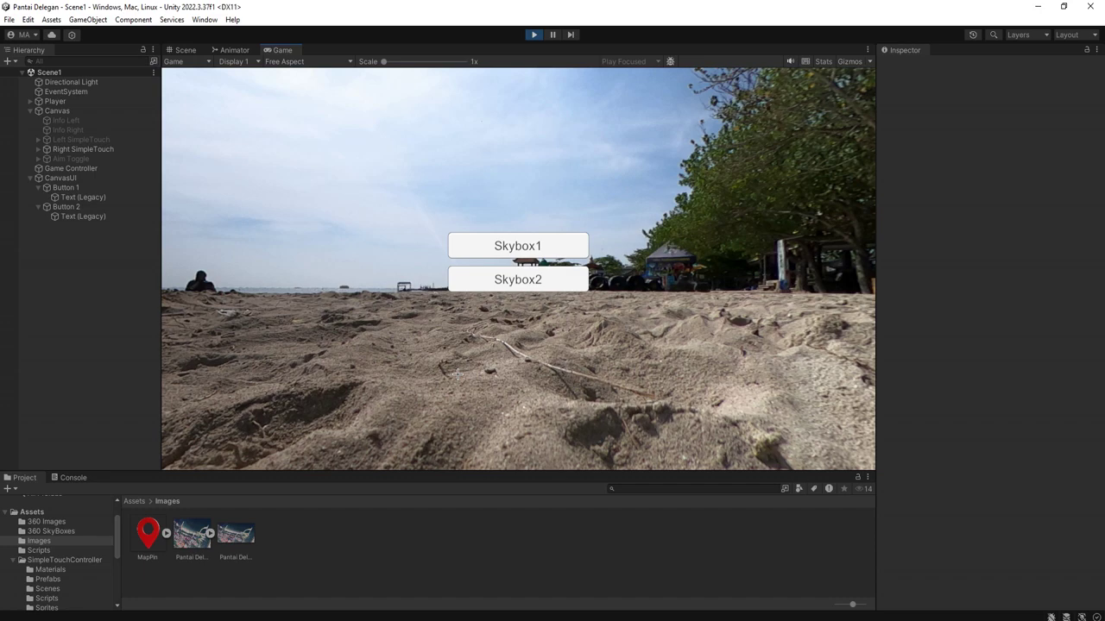
{"action": "left_click", "coordinate": [515, 274]}
{"action": "left_click", "coordinate": [511, 246]}
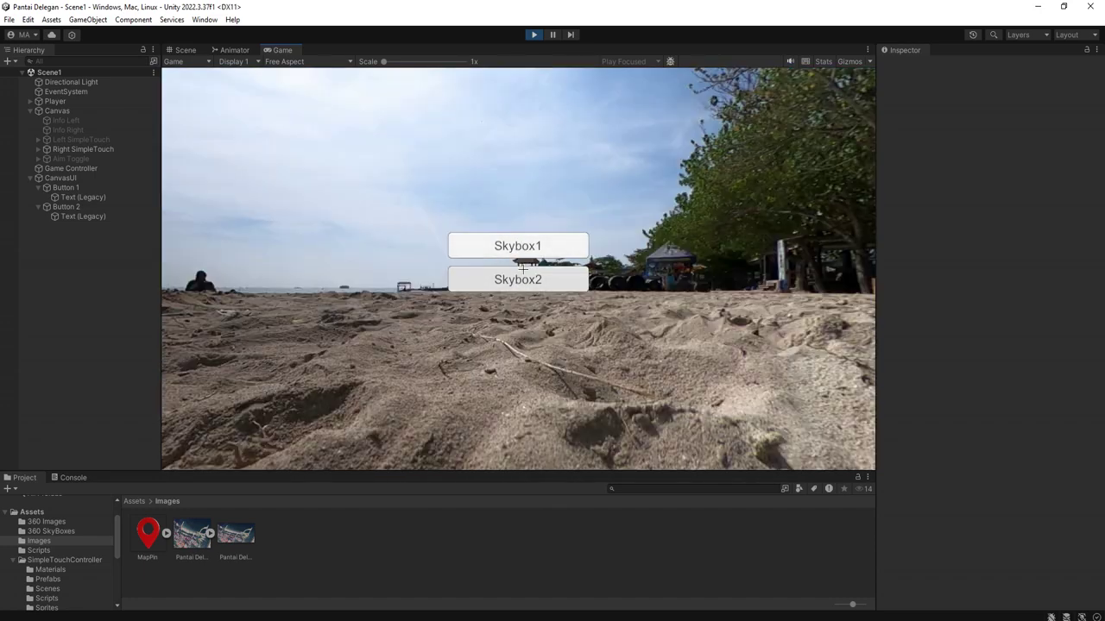
{"action": "left_click", "coordinate": [516, 278]}
{"action": "left_click", "coordinate": [503, 244]}
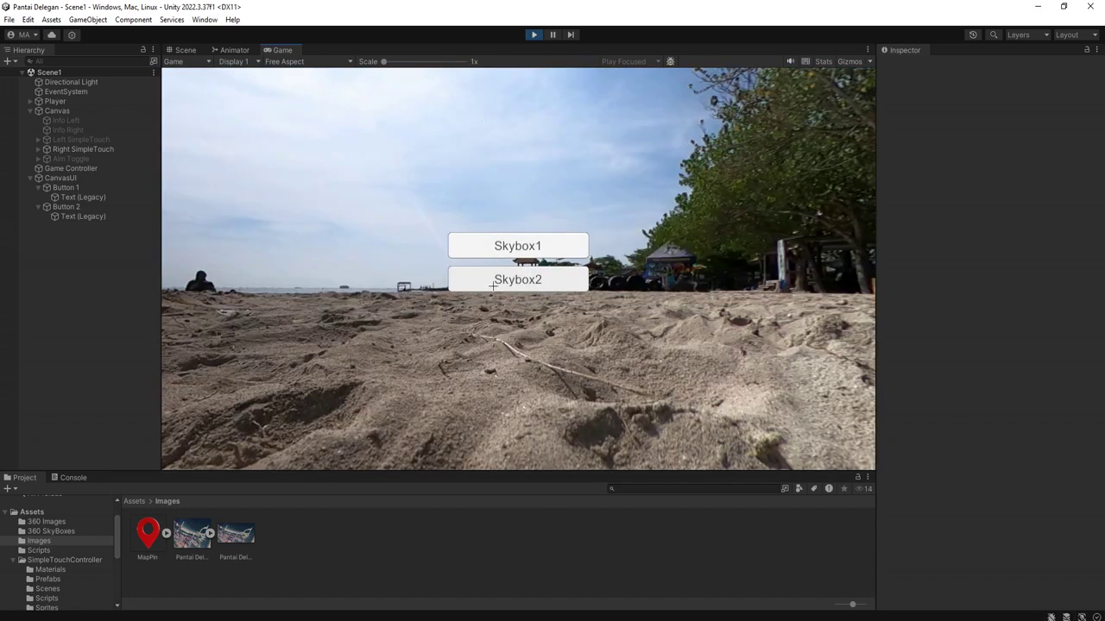
{"action": "left_click", "coordinate": [518, 280]}
{"action": "left_click", "coordinate": [542, 248]}
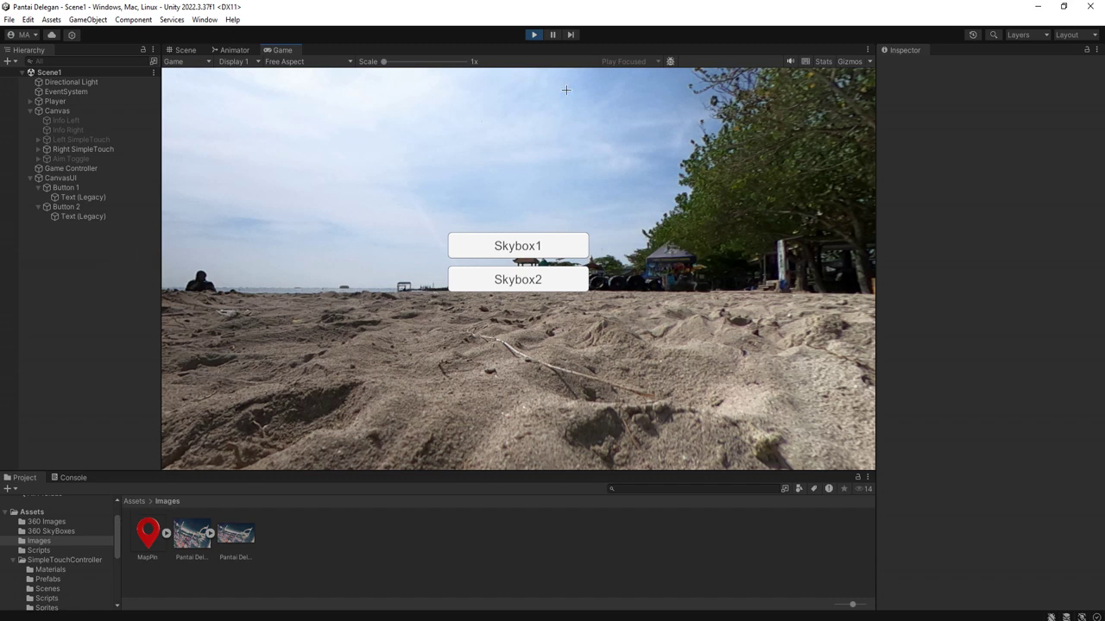
{"action": "left_click", "coordinate": [536, 34]}
- Locate the Pantai Delegan image in its folder and view it in the image viewer
{"action": "left_click", "coordinate": [190, 535]}
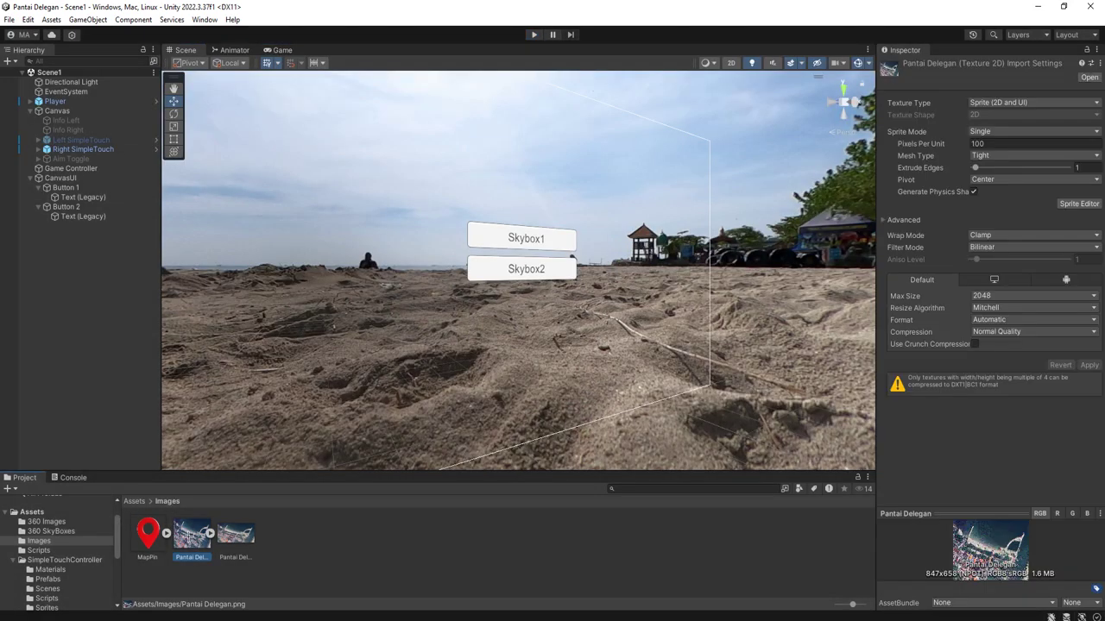
{"action": "left_click", "coordinate": [195, 569]}
{"action": "left_click", "coordinate": [190, 535]}
{"action": "right_click", "coordinate": [192, 533]}
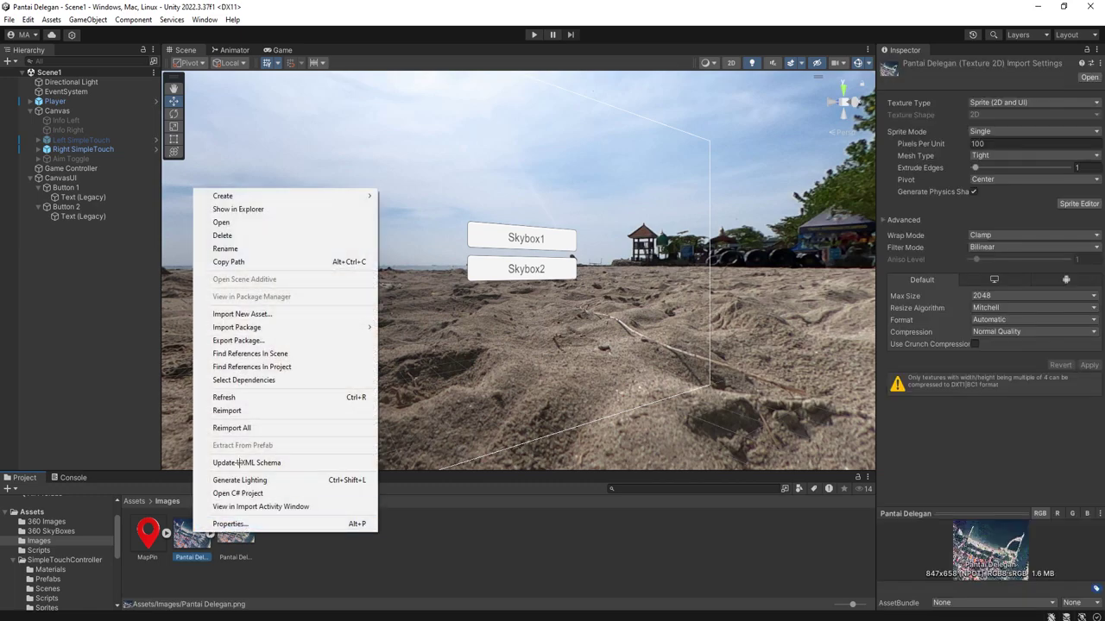
{"action": "left_click", "coordinate": [239, 209]}
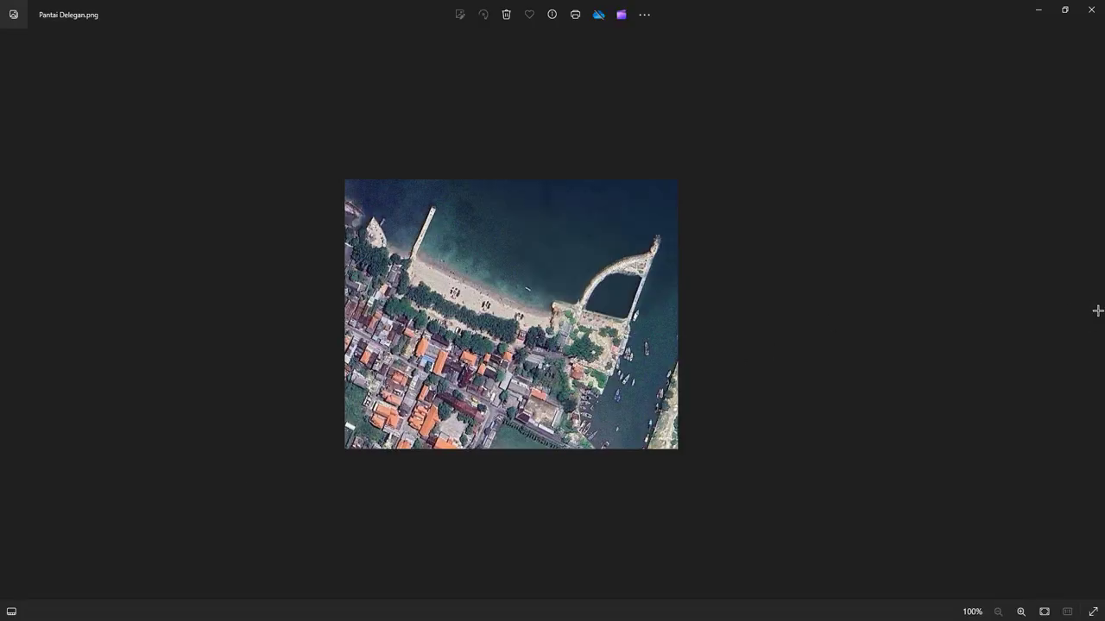
{"action": "left_click", "coordinate": [1091, 10]}
{"action": "left_click", "coordinate": [61, 372]}
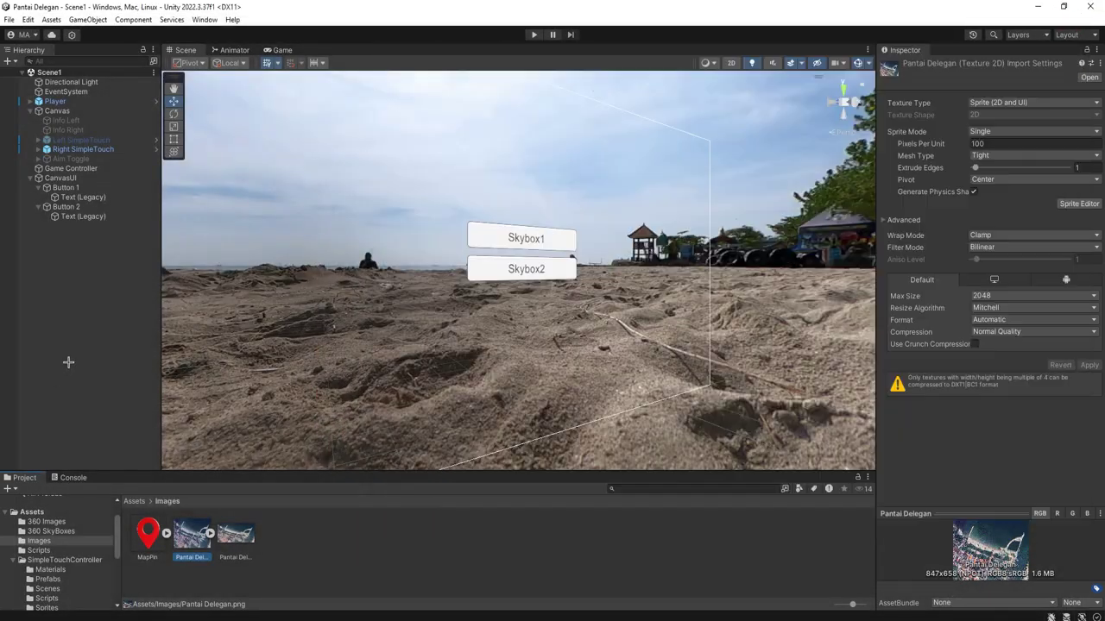
- Add a UI Image to CanvasUI and place it above Button 1 in the hierarchy
{"action": "left_click", "coordinate": [75, 179]}
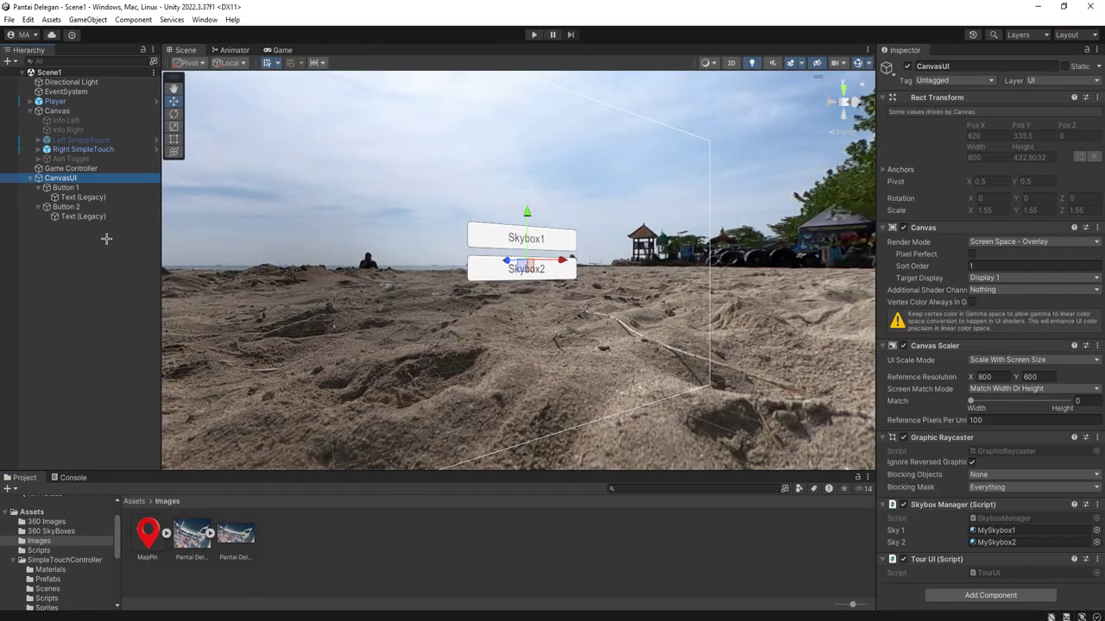
{"action": "left_click", "coordinate": [84, 197]}
{"action": "right_click", "coordinate": [76, 179]}
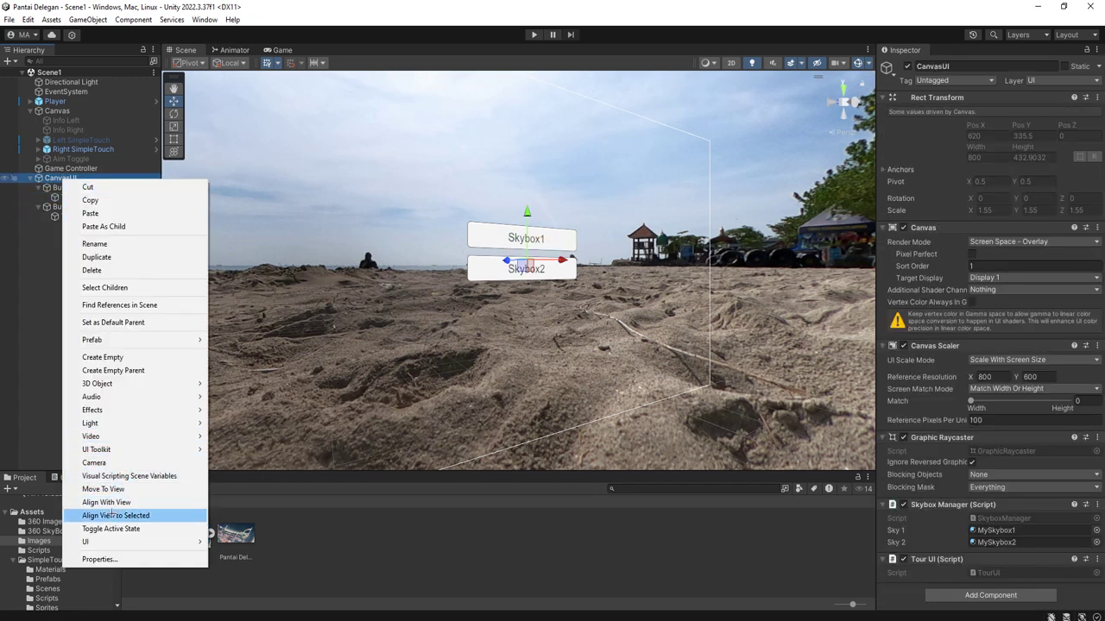
{"action": "mouse_move", "coordinate": [173, 541]}
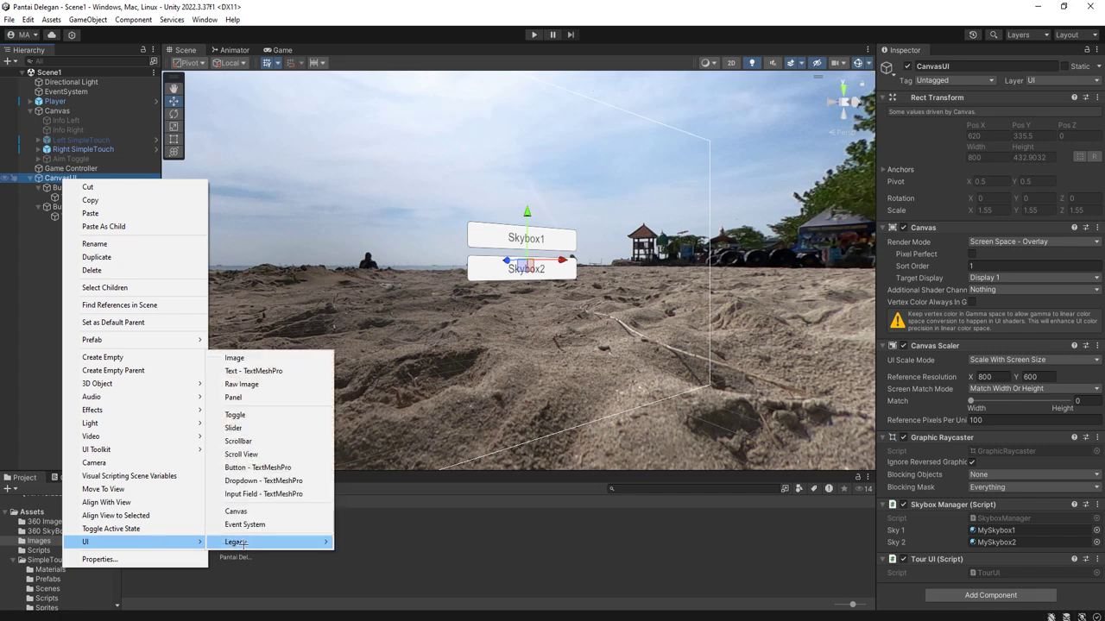
{"action": "left_click", "coordinate": [224, 359]}
{"action": "left_click_drag", "start_coordinate": [54, 226], "coordinate": [55, 184]}
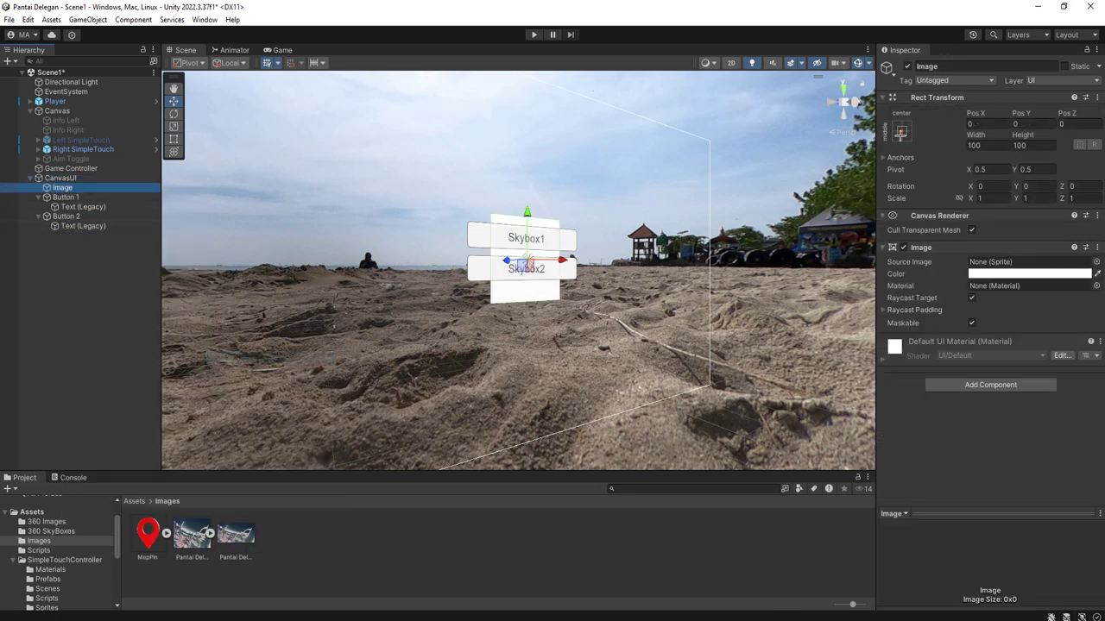
- Rename the new image under CanvasUI to Map
{"action": "left_click", "coordinate": [74, 189]}
{"action": "type", "text": "M"}
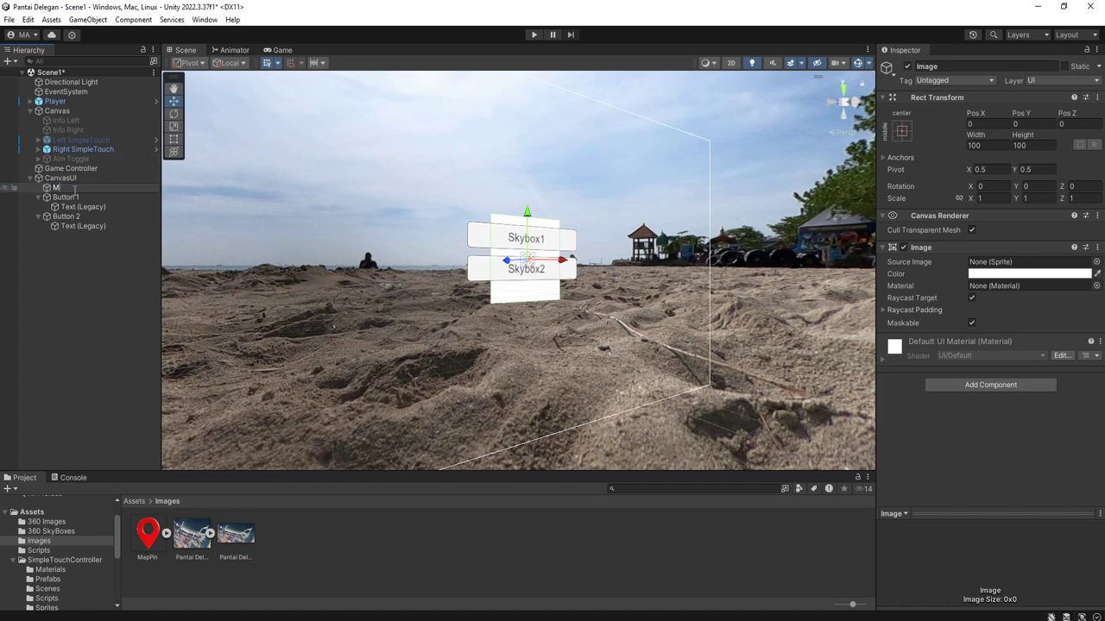
{"action": "type", "text": "ap"}
{"action": "key", "text": "Return"}
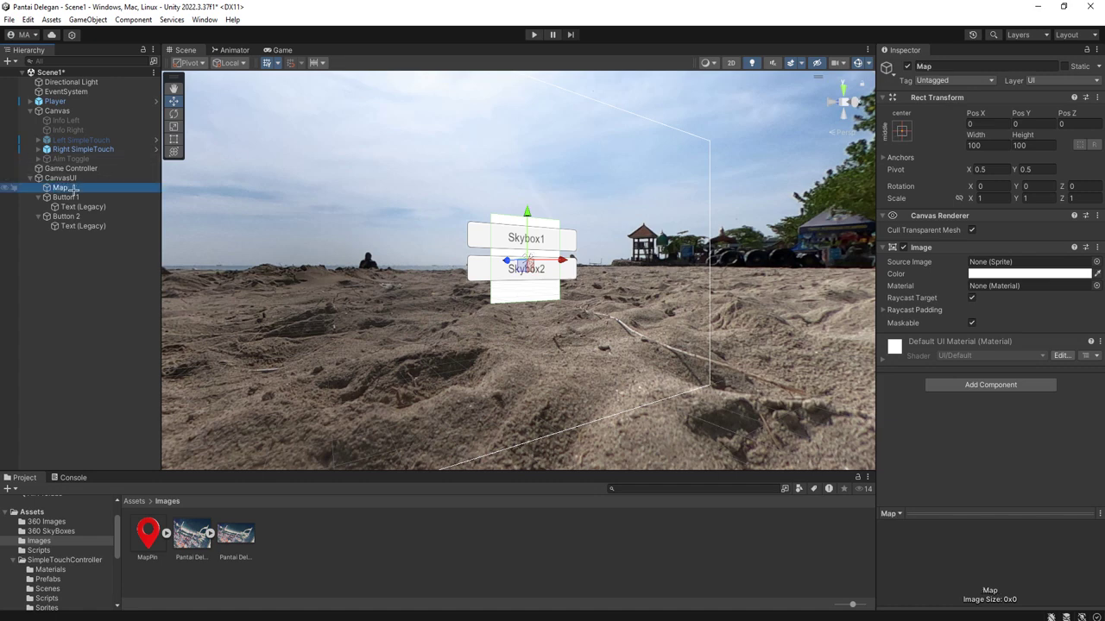
- Stretch the Map image to fill the whole canvas and set its color to black (000000) with alpha 244
{"action": "left_click", "coordinate": [900, 136]}
{"action": "left_click", "coordinate": [1025, 311], "text": "alt"}
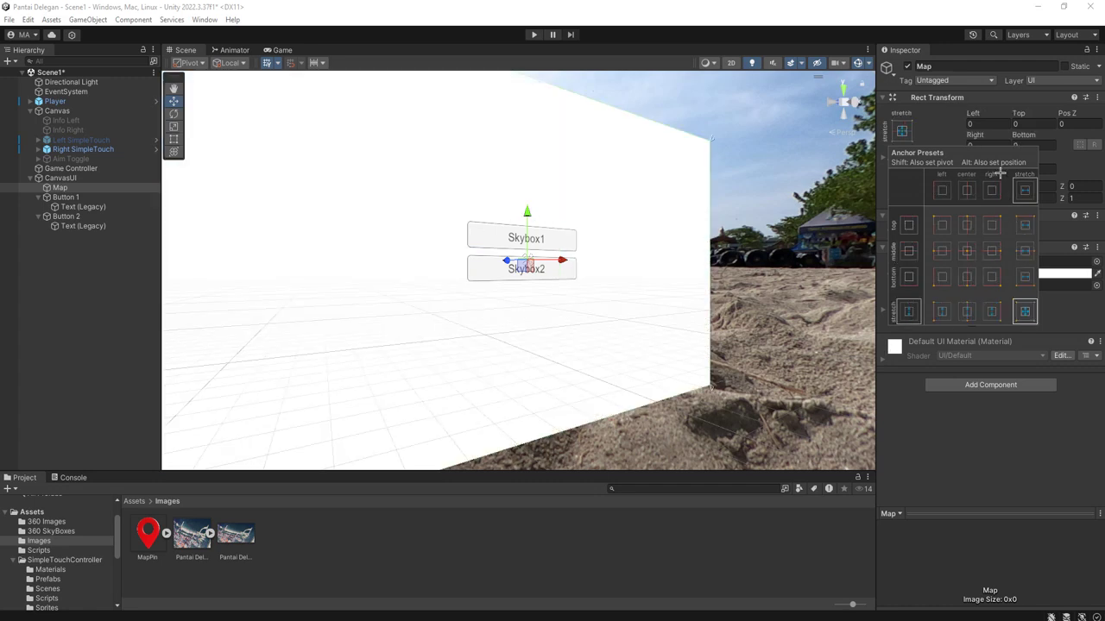
{"action": "left_click", "coordinate": [1040, 273]}
{"action": "left_click_drag", "start_coordinate": [1032, 386], "coordinate": [1101, 470]}
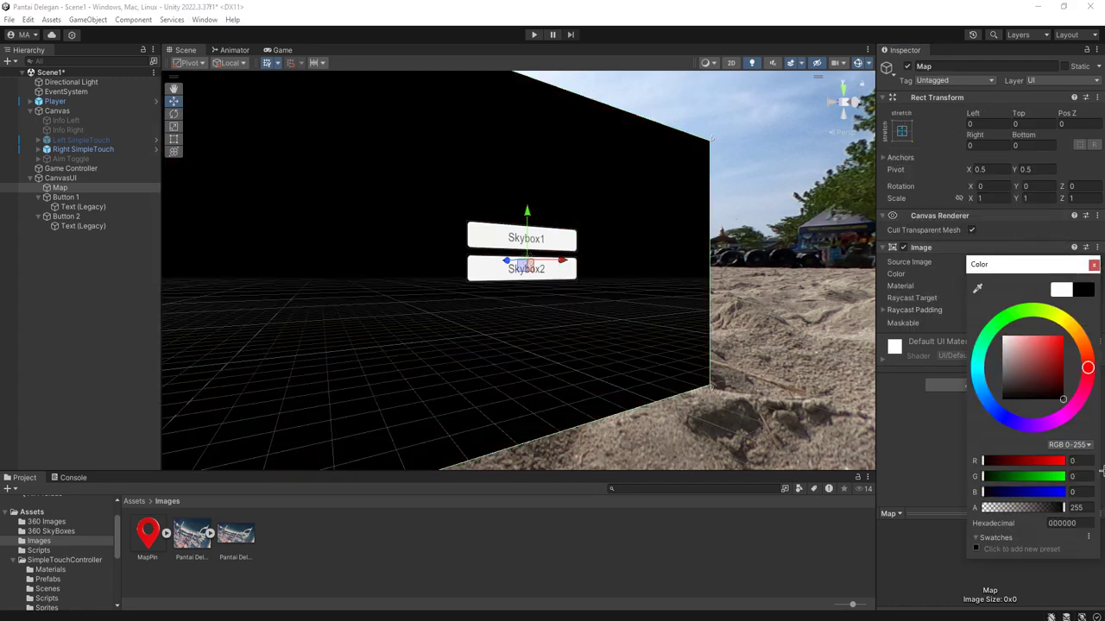
{"action": "left_click_drag", "start_coordinate": [1061, 508], "coordinate": [1060, 507]}
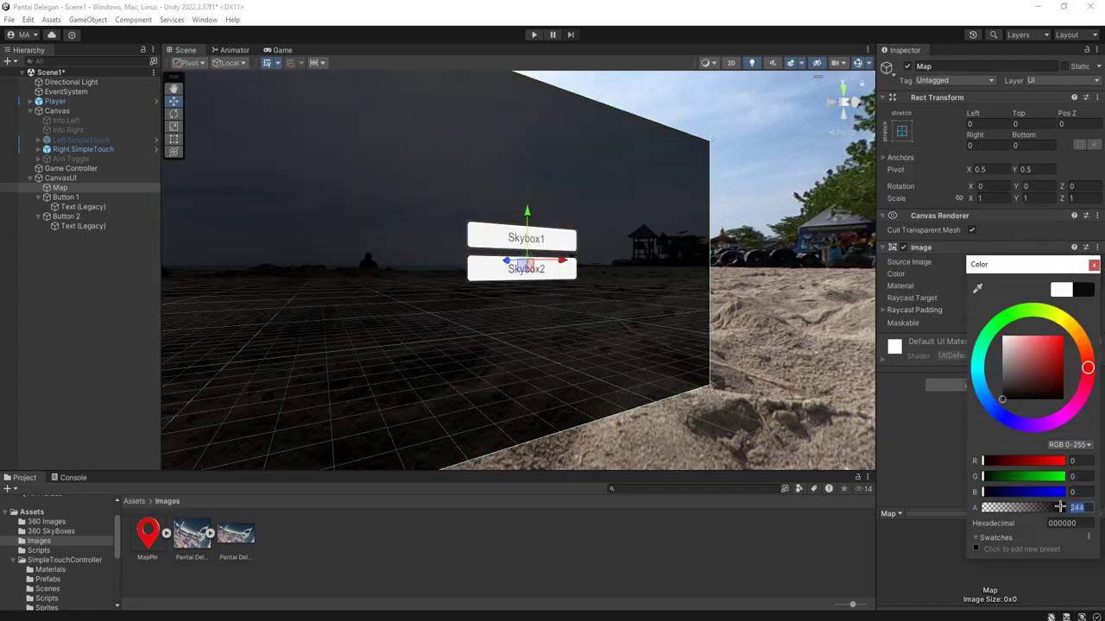
{"action": "left_click", "coordinate": [1094, 265]}
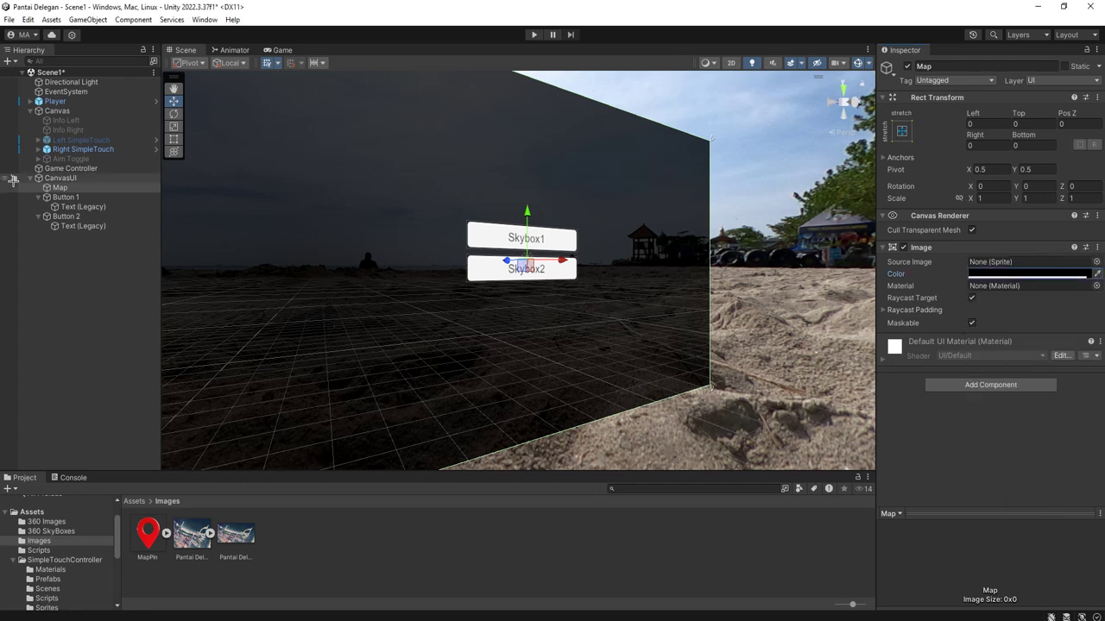
- Add a UI Image as a child of Map and assign the Pantai Delegan sprite as its source image
{"action": "right_click", "coordinate": [69, 187]}
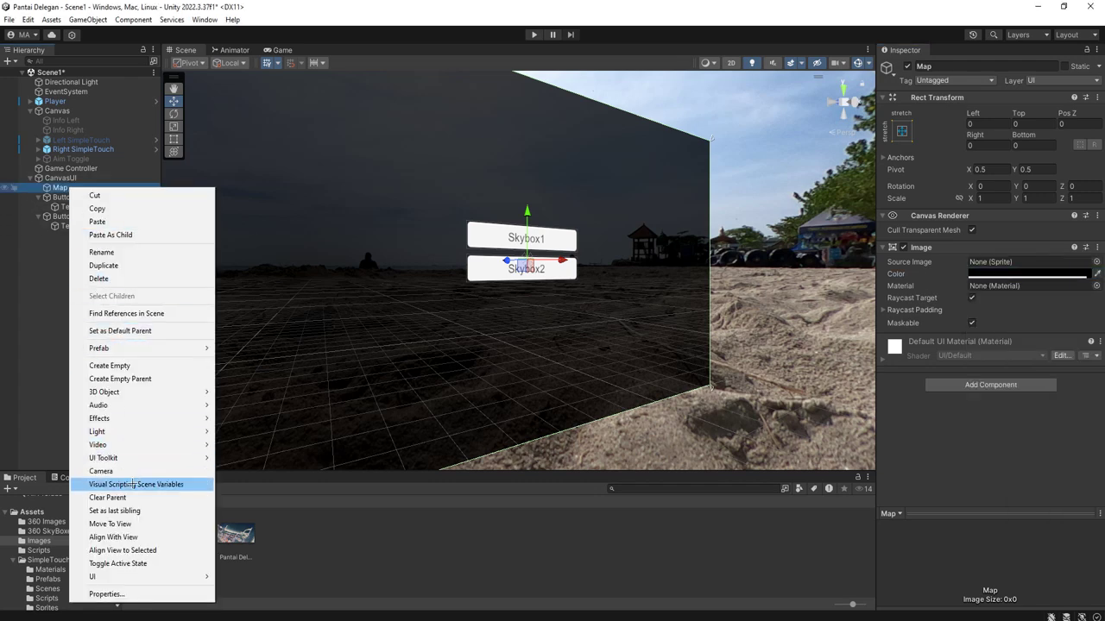
{"action": "mouse_move", "coordinate": [112, 577]}
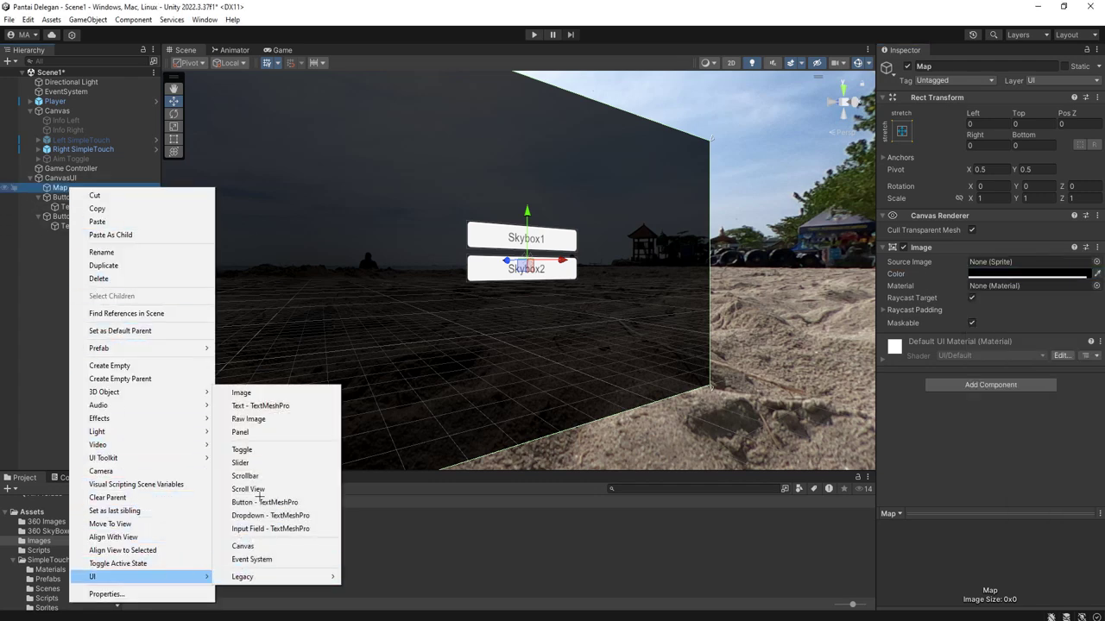
{"action": "left_click", "coordinate": [282, 395]}
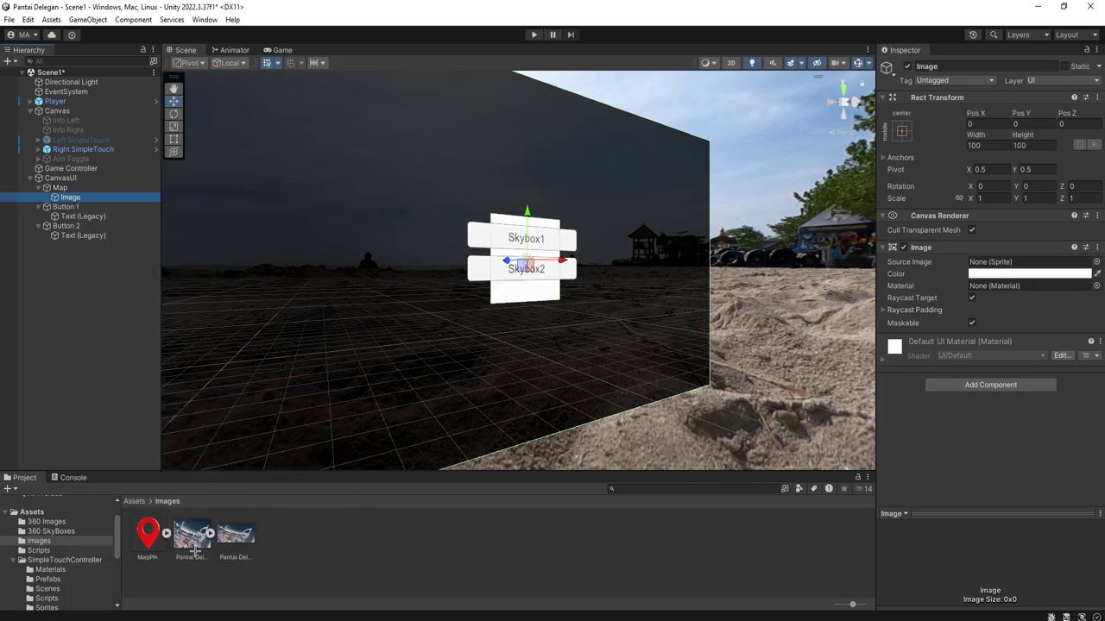
{"action": "left_click_drag", "start_coordinate": [195, 549], "coordinate": [1002, 263]}
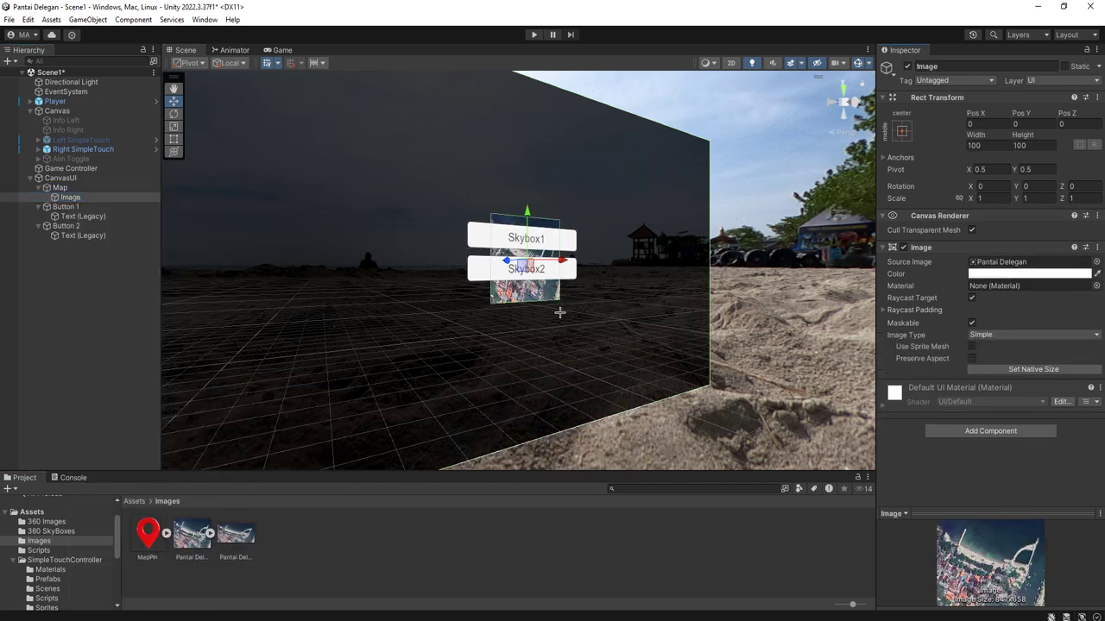
- Set the Pantai Delegan image to native size and scale it proportionally about its centre to about 447 × 347
{"action": "left_click_drag", "start_coordinate": [655, 303], "coordinate": [492, 306], "text": "alt"}
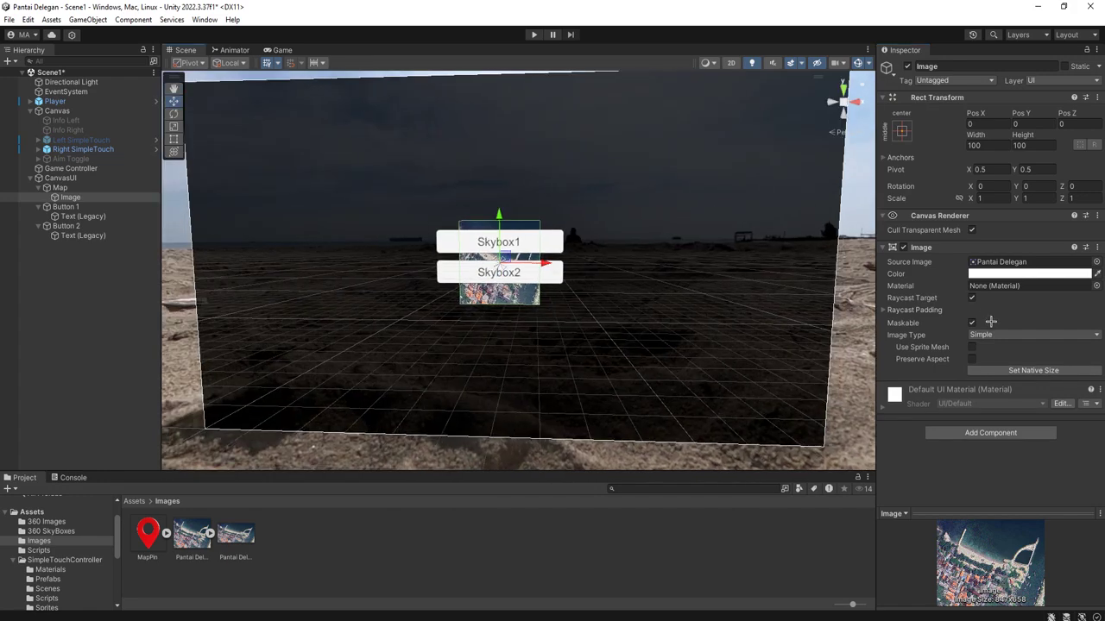
{"action": "left_click", "coordinate": [1019, 372]}
{"action": "scroll", "coordinate": [538, 227], "scroll_direction": "down", "scroll_amount": 3}
{"action": "scroll", "coordinate": [586, 227], "scroll_direction": "down", "scroll_amount": 1}
{"action": "middle_click_drag", "start_coordinate": [523, 173], "coordinate": [462, 227]}
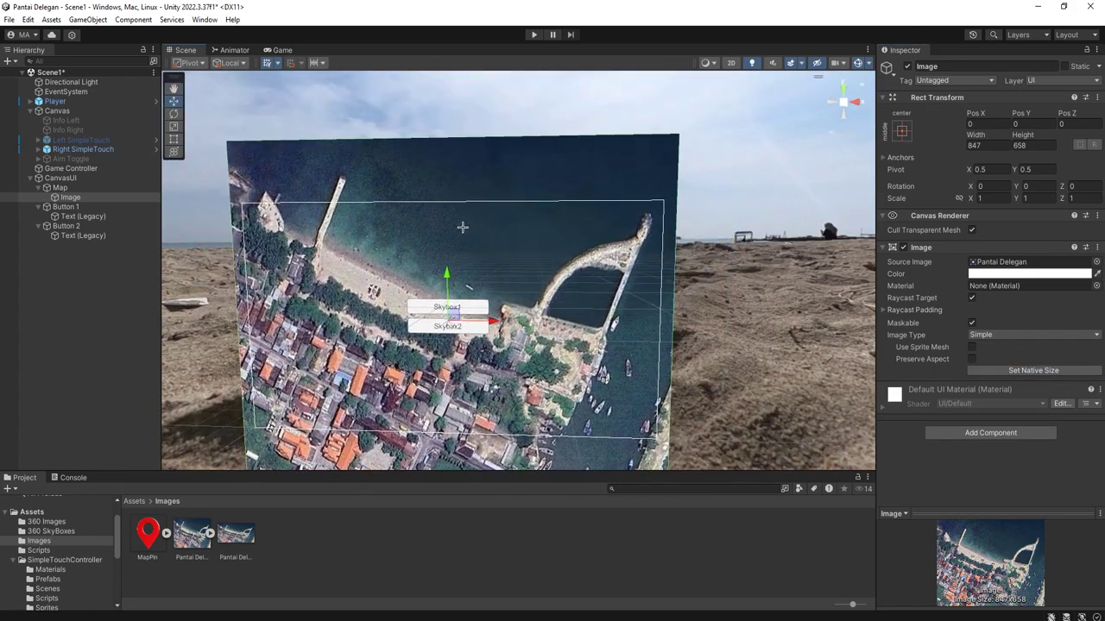
{"action": "left_click", "coordinate": [174, 139]}
{"action": "left_click_drag", "start_coordinate": [679, 131], "coordinate": [567, 223], "text": "alt+shift"}
{"action": "scroll", "coordinate": [567, 223], "scroll_direction": "up", "scroll_amount": 3}
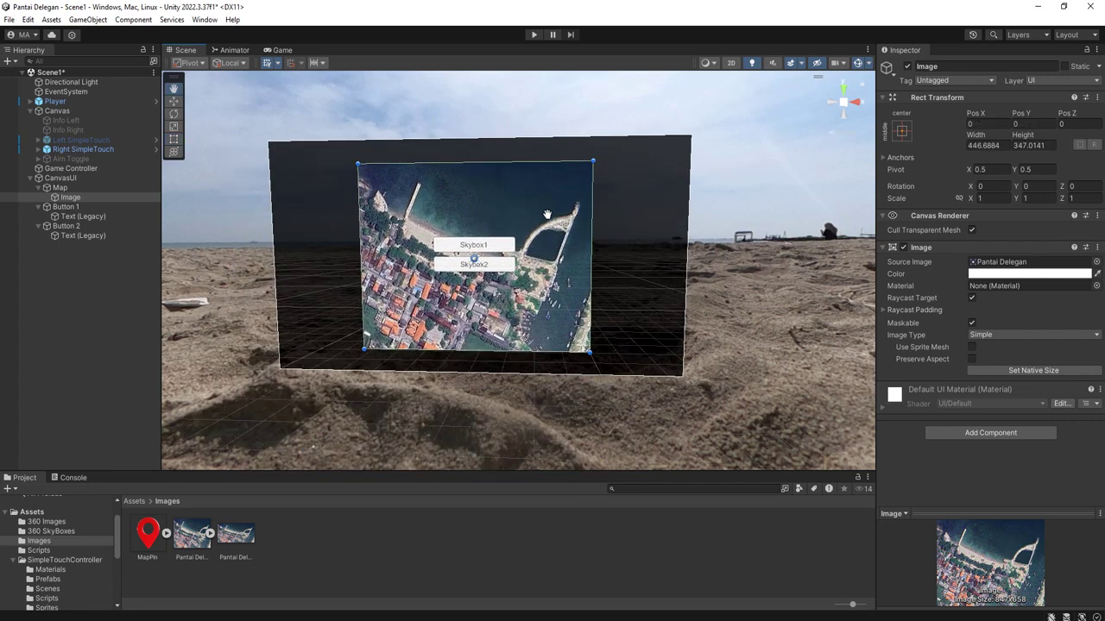
{"action": "scroll", "coordinate": [532, 225], "scroll_direction": "up", "scroll_amount": 2}
{"action": "left_click_drag", "start_coordinate": [470, 278], "coordinate": [510, 261], "text": "alt"}
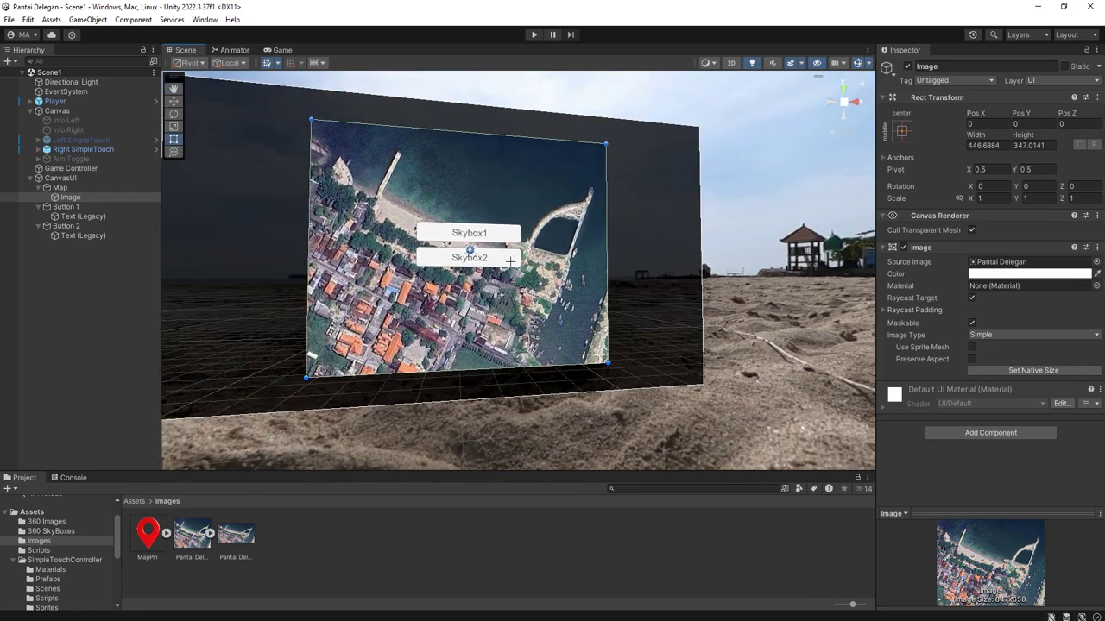
- Delete the Text (Legacy) labels of both Button 1 and Button 2
{"action": "left_click", "coordinate": [66, 208]}
{"action": "left_click", "coordinate": [83, 217]}
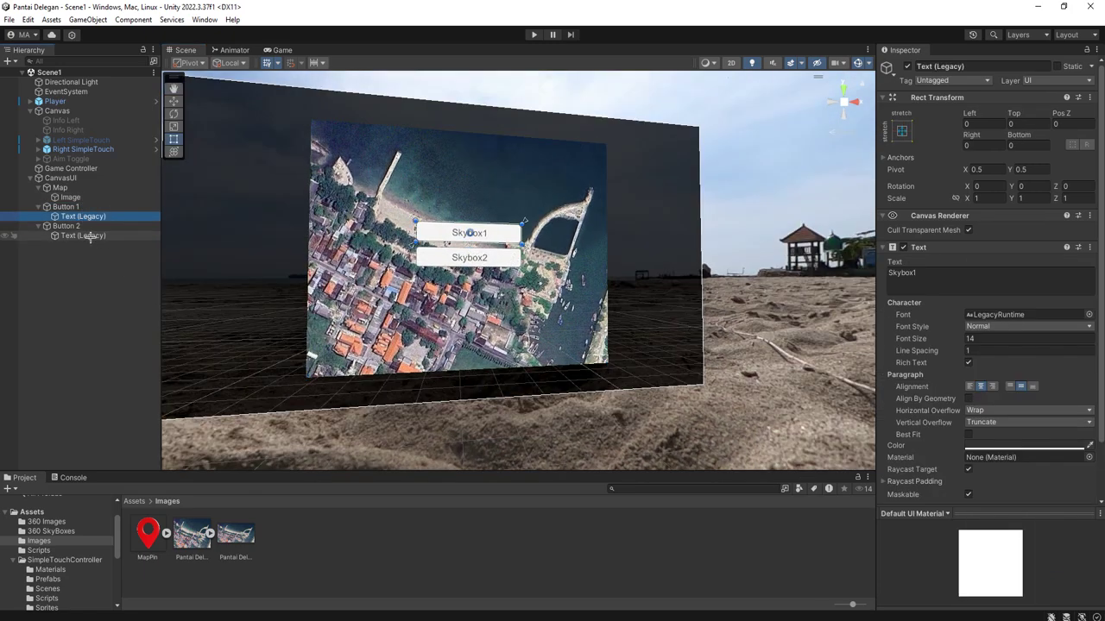
{"action": "left_click", "coordinate": [90, 237]}
{"action": "left_click", "coordinate": [87, 216], "text": "ctrl"}
{"action": "key", "text": "Delete"}
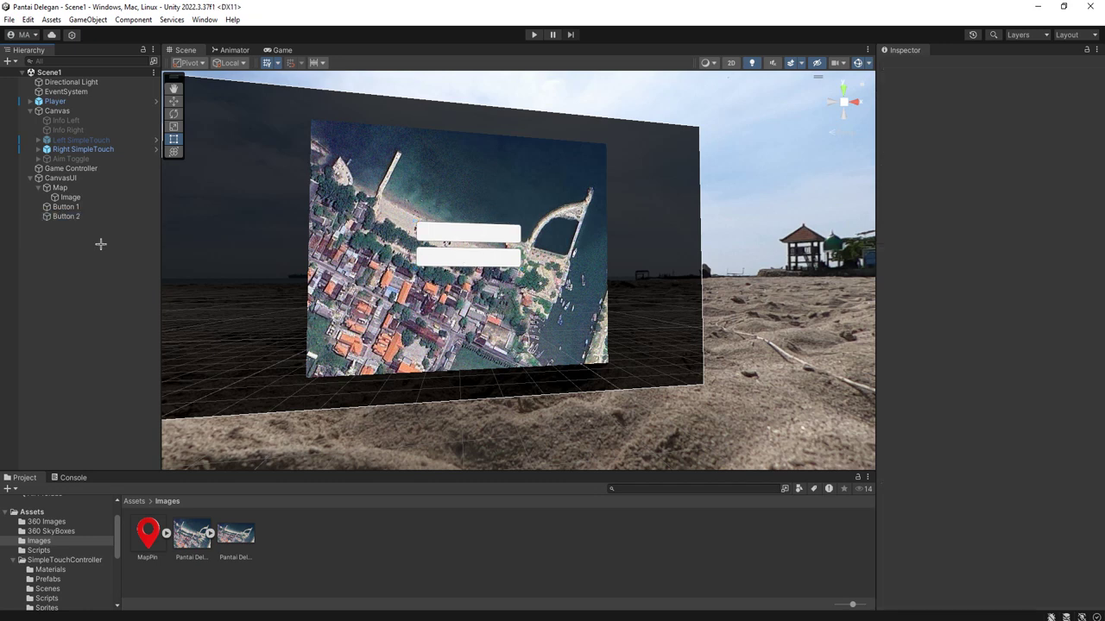
- Give Button 1 and Button 2 the MapPin sprite at native size and scale both proportionally to about 50 × 50
{"action": "left_click", "coordinate": [66, 207]}
{"action": "left_click", "coordinate": [69, 217], "text": "ctrl"}
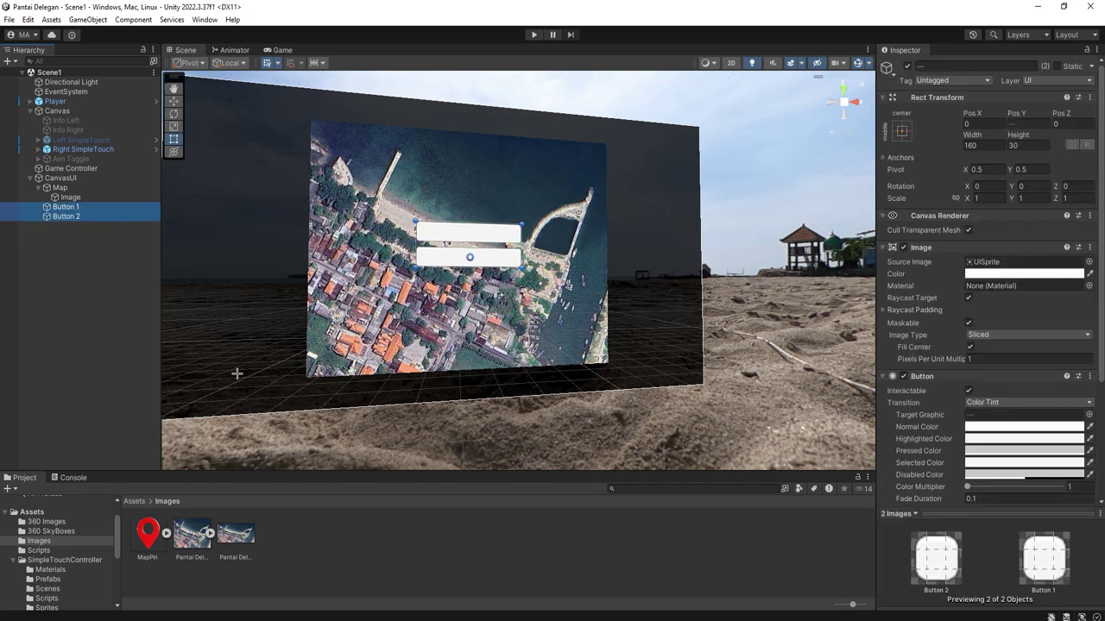
{"action": "left_click_drag", "start_coordinate": [151, 535], "coordinate": [997, 270]}
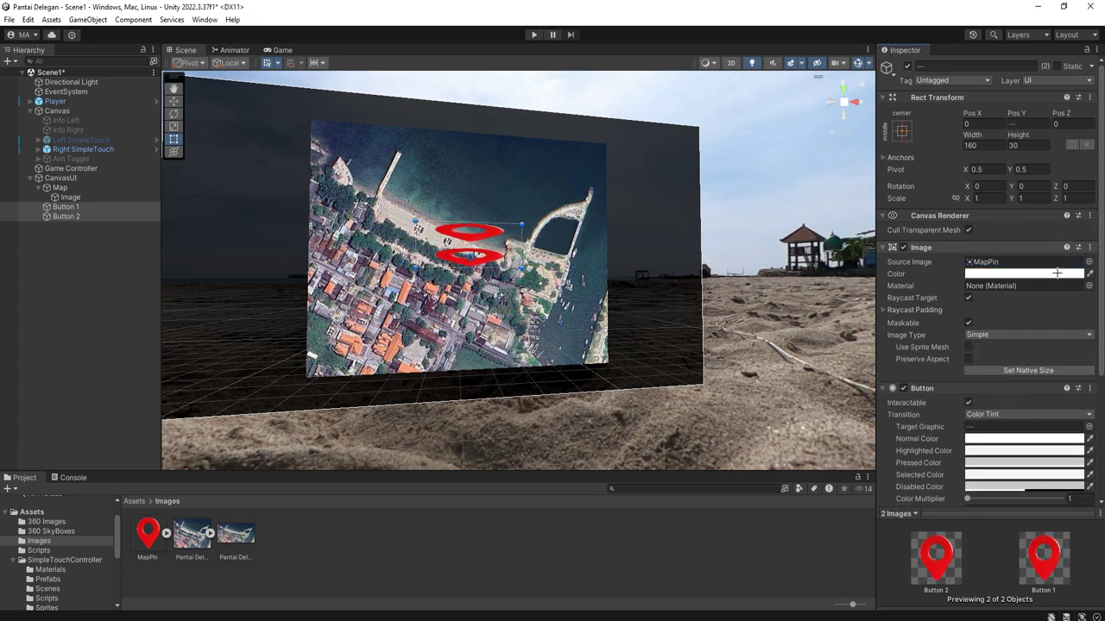
{"action": "left_click", "coordinate": [1033, 371]}
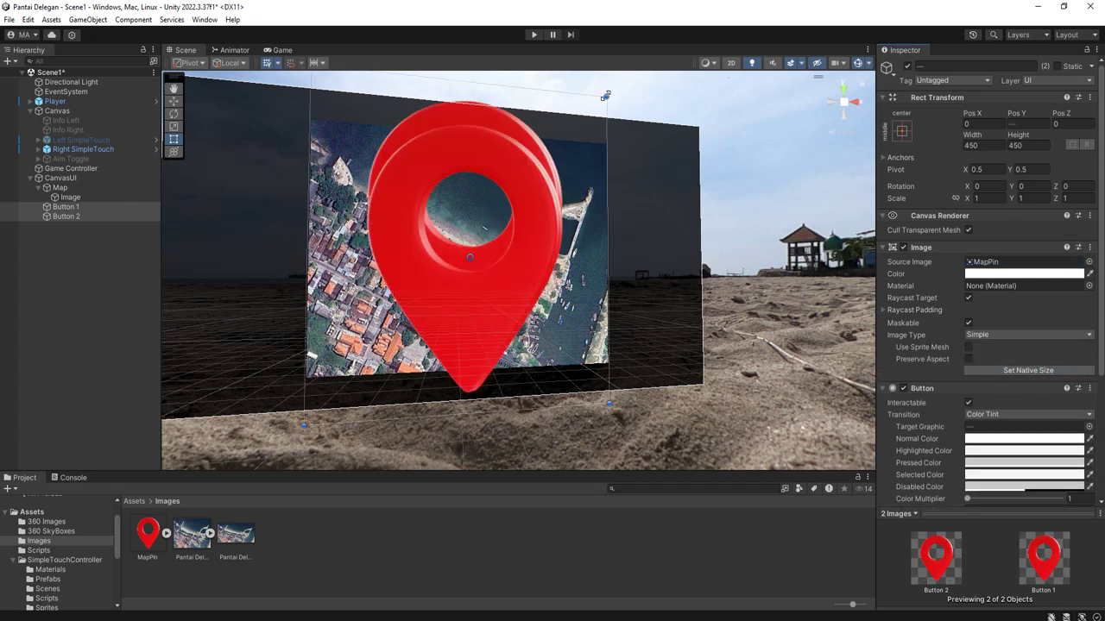
{"action": "left_click_drag", "start_coordinate": [605, 95], "coordinate": [486, 238], "text": "alt+shift"}
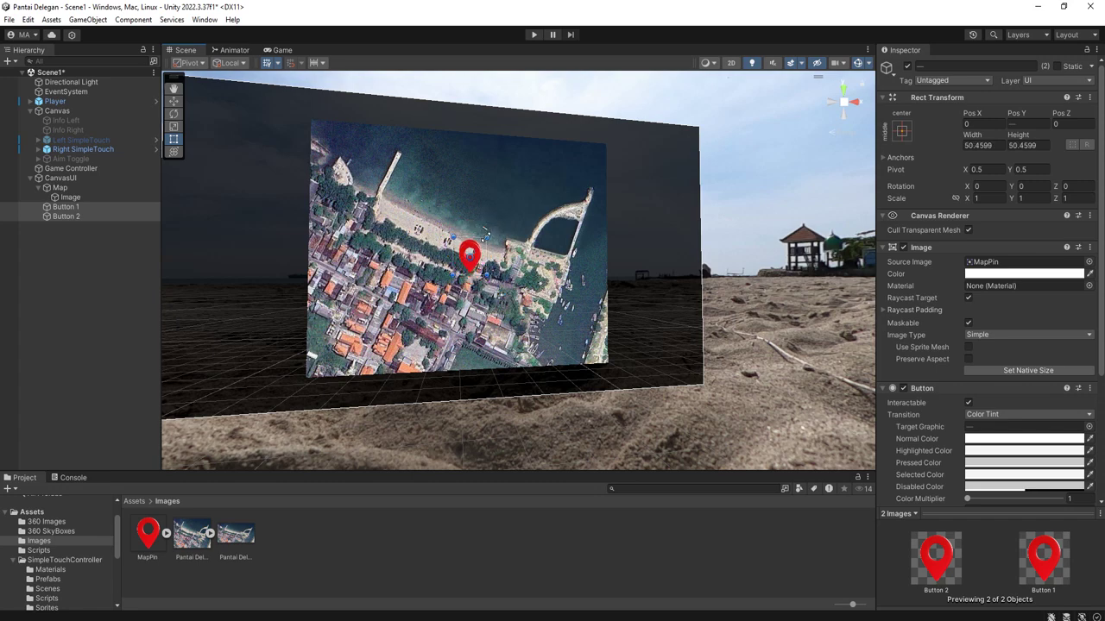
{"action": "left_click", "coordinate": [99, 280]}
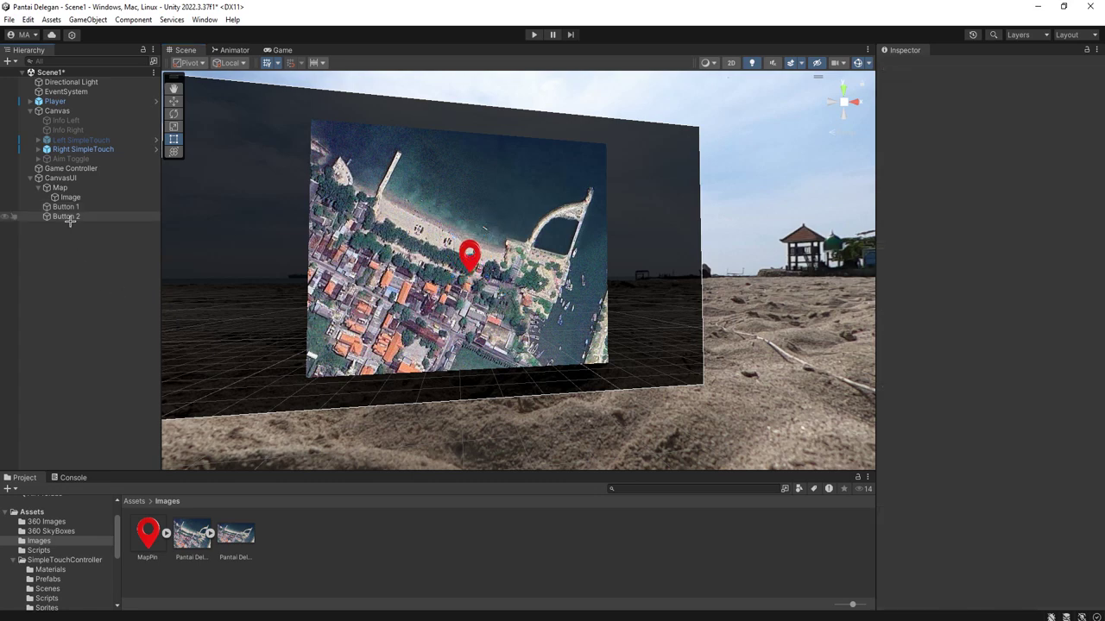
- Move the Button 2 pin up and left on the map to about X -21.6, Y 28.5, above the beach
{"action": "left_click", "coordinate": [66, 215]}
{"action": "key", "text": "f"}
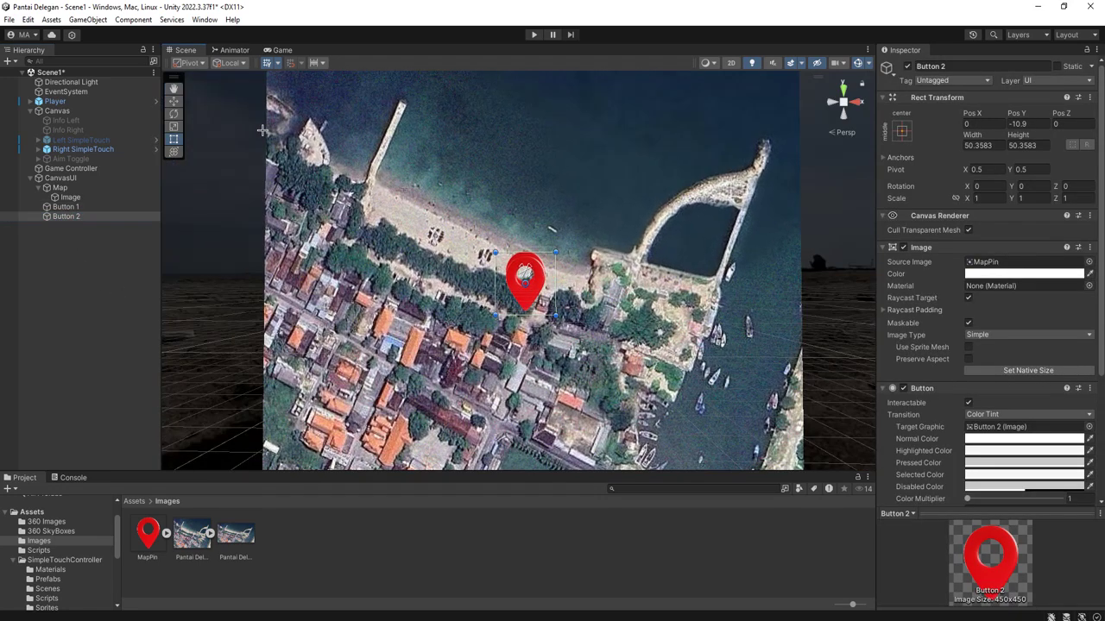
{"action": "left_click", "coordinate": [172, 101]}
{"action": "left_click", "coordinate": [69, 216]}
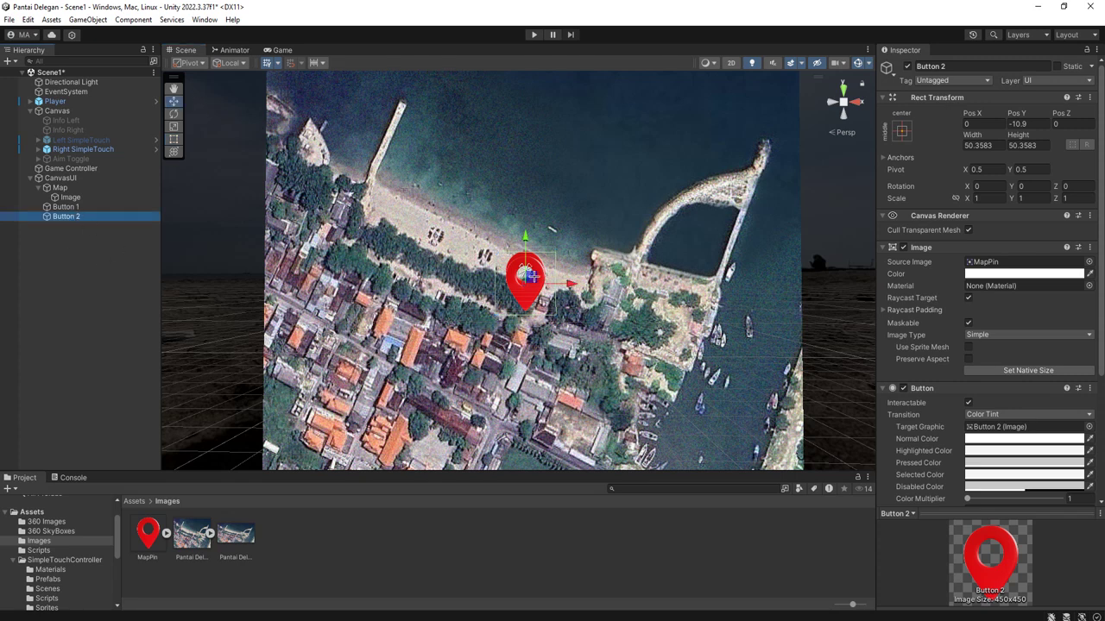
{"action": "left_click_drag", "start_coordinate": [530, 275], "coordinate": [507, 228]}
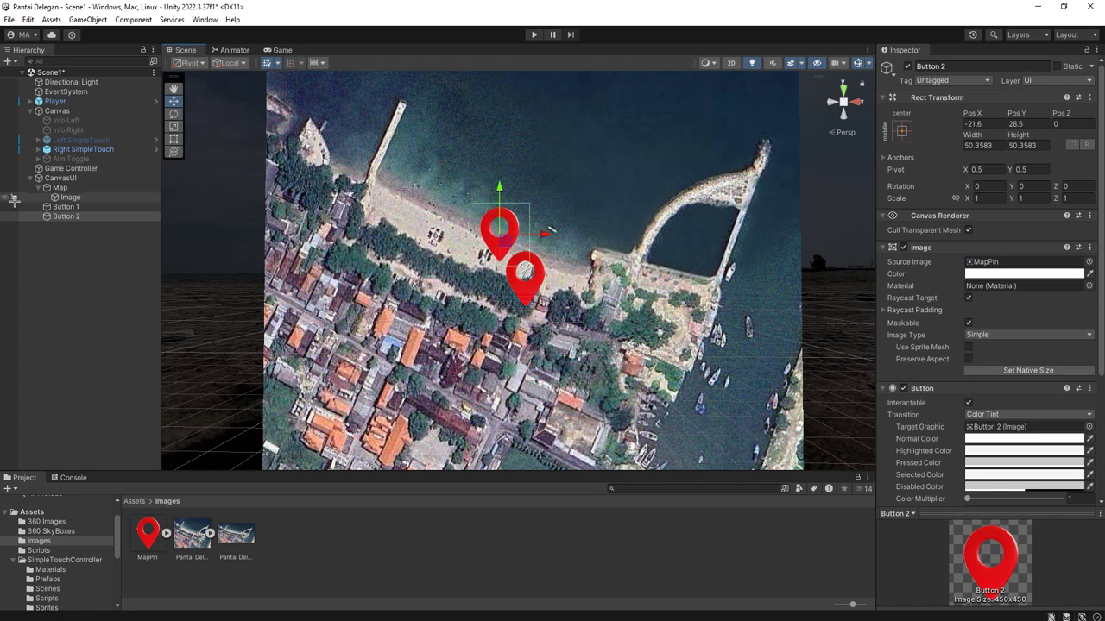
- Move the Button 1 pin up and right on the map, beside the Button 2 pin near the beach's eastern end
{"action": "left_click", "coordinate": [85, 208]}
{"action": "left_click", "coordinate": [173, 139]}
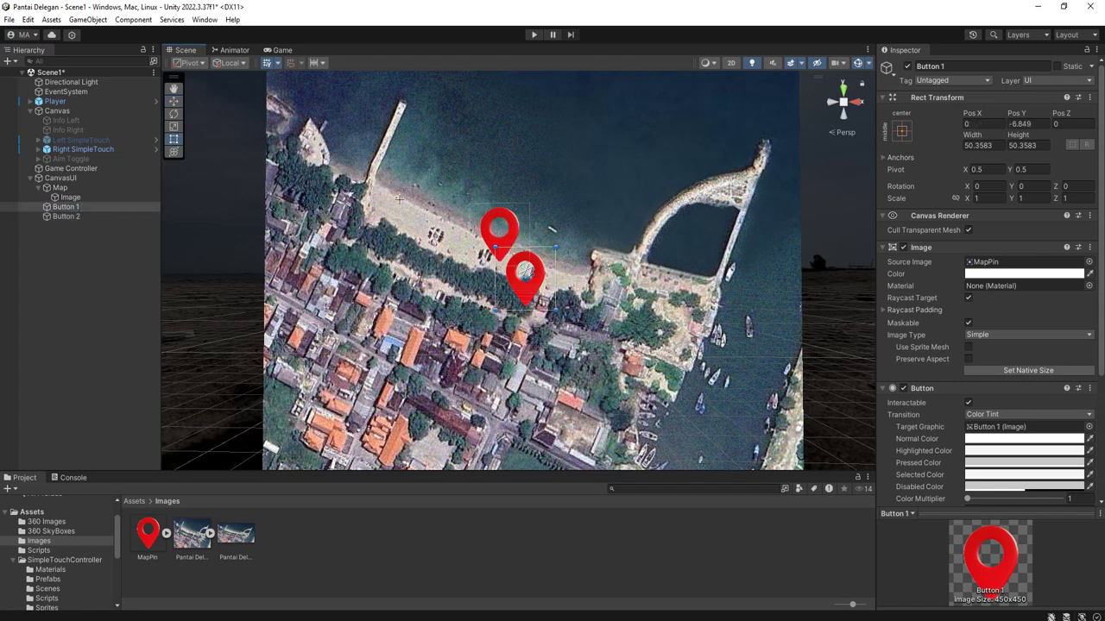
{"action": "left_click", "coordinate": [174, 101]}
{"action": "left_click_drag", "start_coordinate": [531, 270], "coordinate": [566, 250]}
- Scale Button 1 and Button 2 together proportionally down to about 32 × 32
{"action": "left_click", "coordinate": [70, 207]}
{"action": "left_click", "coordinate": [72, 217], "text": "shift"}
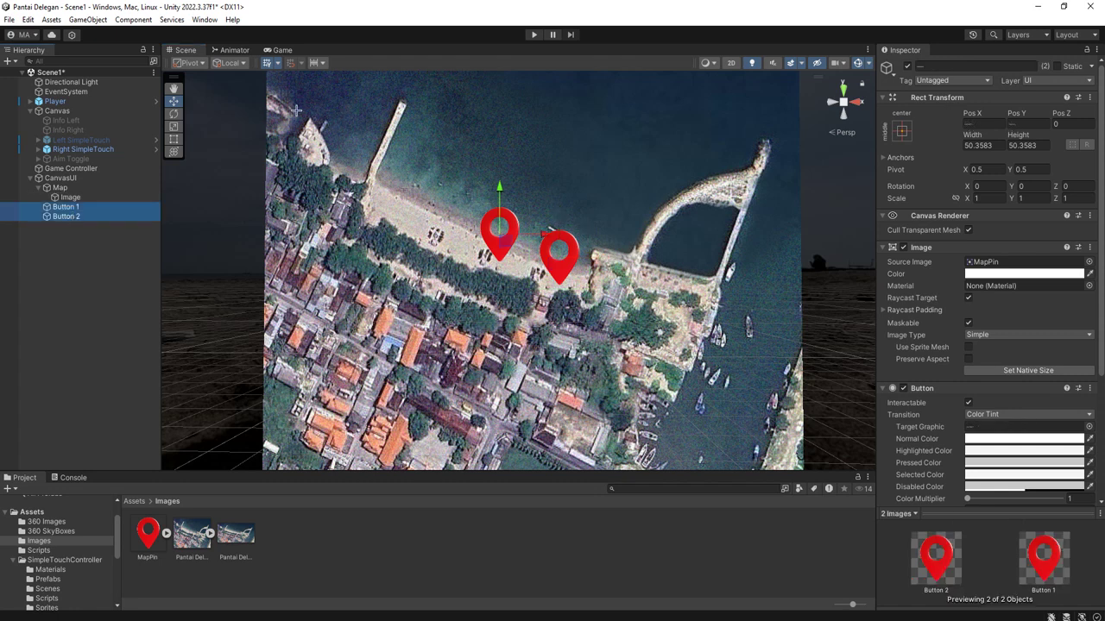
{"action": "left_click", "coordinate": [175, 138]}
{"action": "left_click_drag", "start_coordinate": [592, 202], "coordinate": [558, 217]}
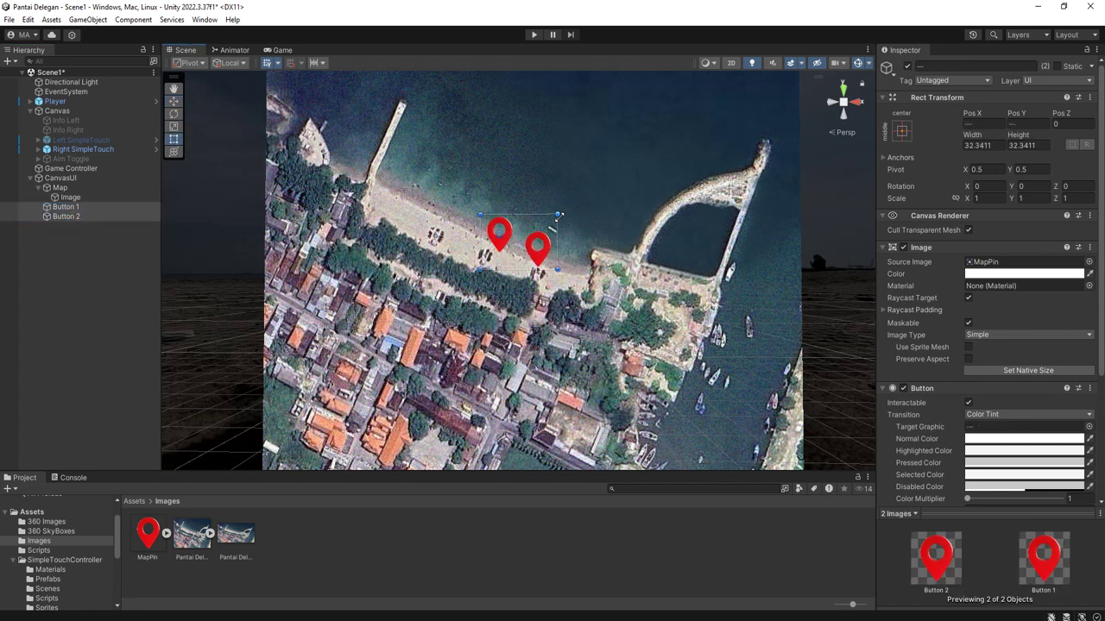
- Reposition the pins on the beach, with Button 1 at about X 24.9, Y 2.3 and Button 2 at about X -20.6, Y 27.1
{"action": "left_click", "coordinate": [174, 101]}
{"action": "left_click", "coordinate": [98, 208]}
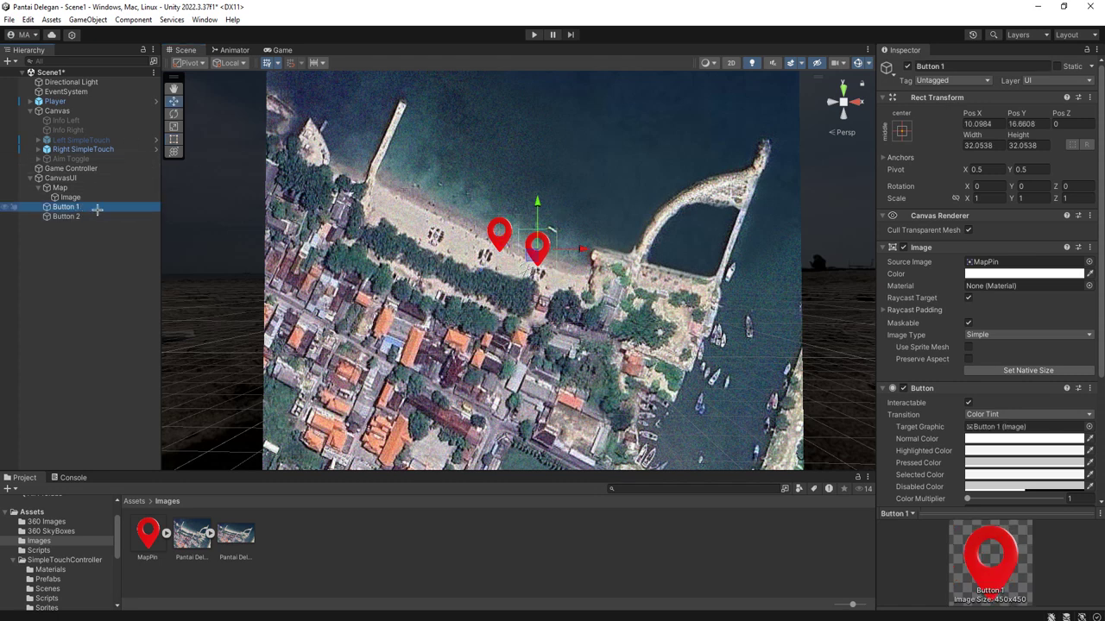
{"action": "left_click_drag", "start_coordinate": [533, 252], "coordinate": [551, 270]}
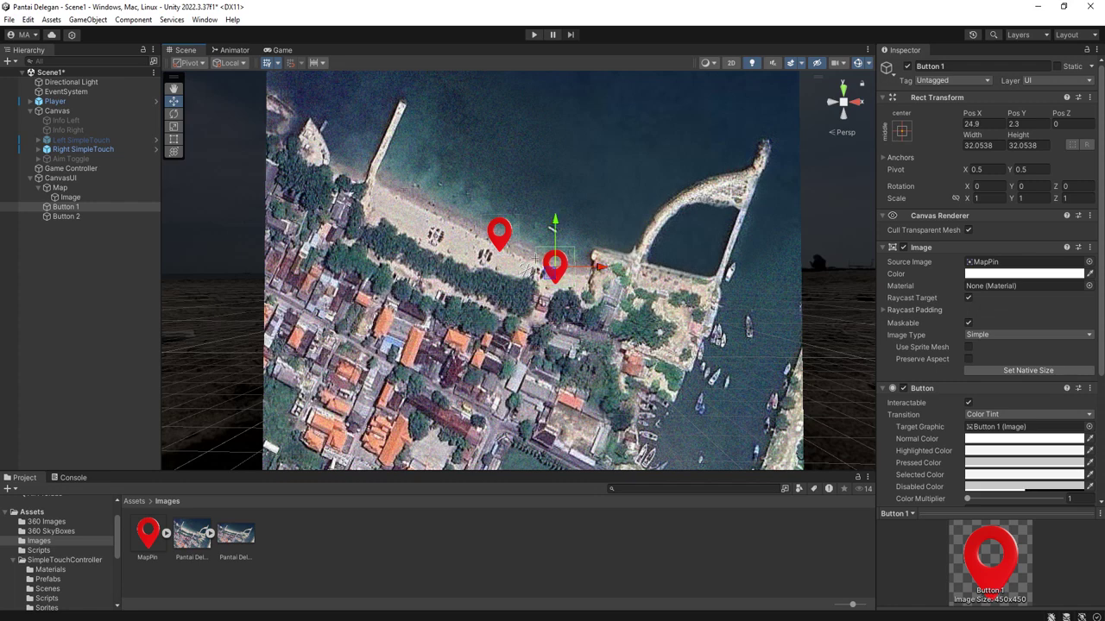
{"action": "left_click", "coordinate": [498, 234]}
{"action": "left_click_drag", "start_coordinate": [505, 241], "coordinate": [571, 292]}
{"action": "scroll", "coordinate": [674, 289], "scroll_direction": "down", "scroll_amount": 10}
{"action": "scroll", "coordinate": [586, 314], "scroll_direction": "up", "scroll_amount": 5}
{"action": "middle_click_drag", "start_coordinate": [522, 307], "coordinate": [492, 290]}
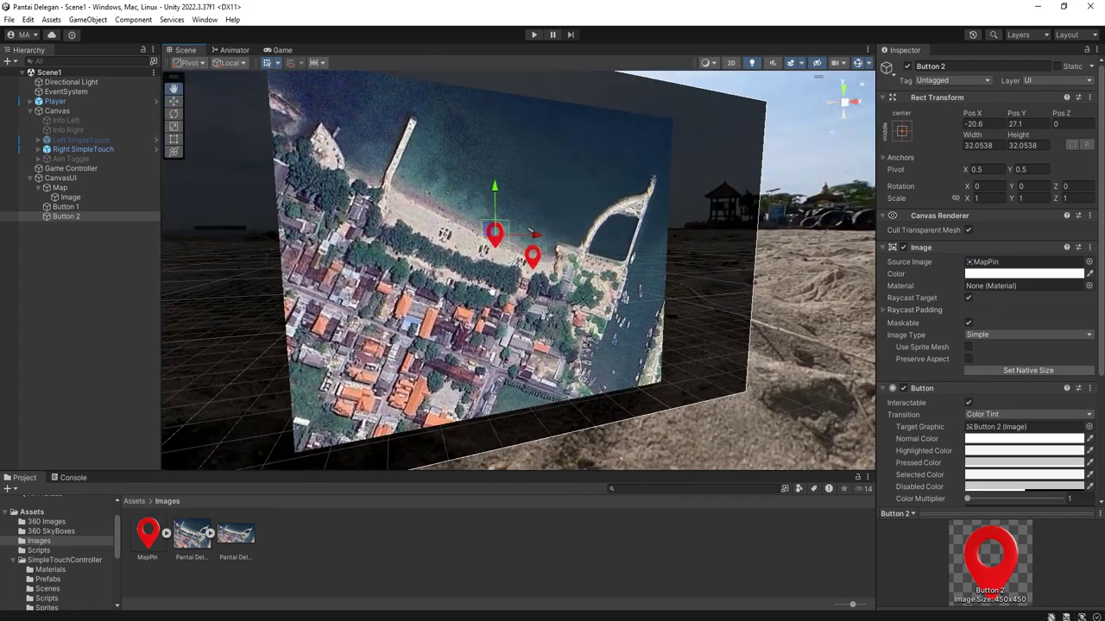
- Deactivate the Map object to check whether the pin buttons hide with it, and reactivate it
{"action": "left_click", "coordinate": [65, 188]}
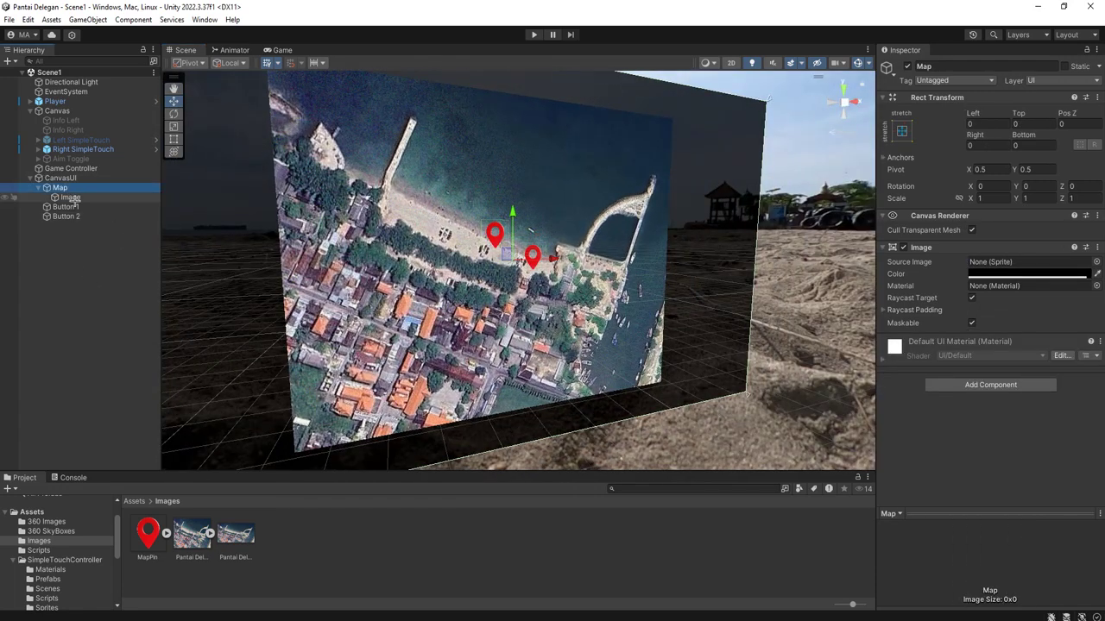
{"action": "left_click", "coordinate": [65, 189], "text": "ctrl"}
{"action": "left_click", "coordinate": [66, 189]}
{"action": "left_click", "coordinate": [909, 67]}
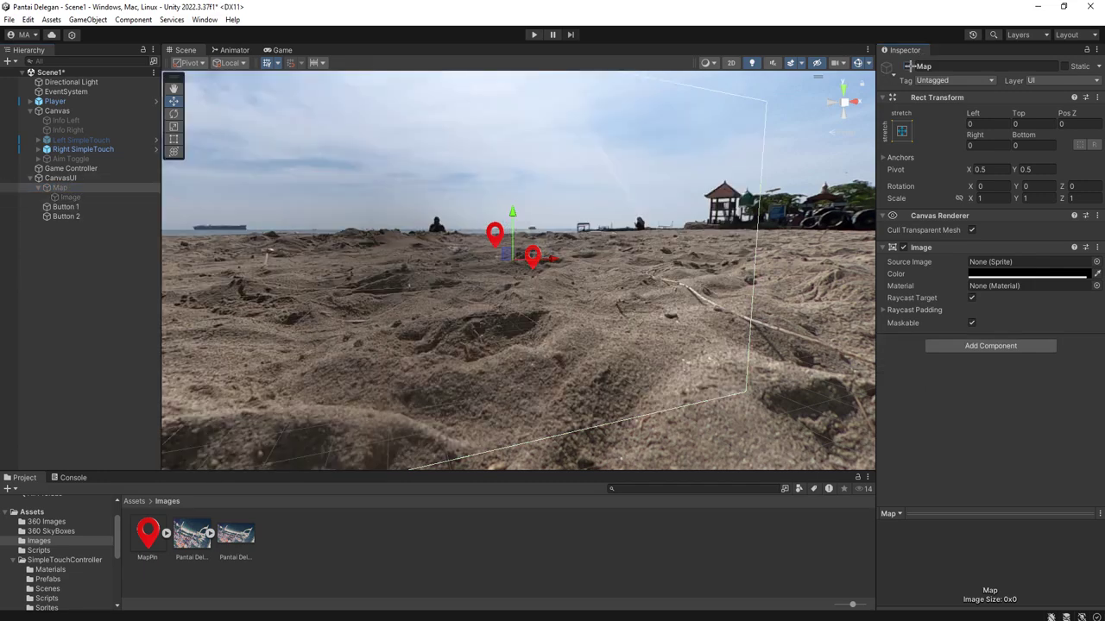
{"action": "left_click_drag", "start_coordinate": [611, 257], "coordinate": [567, 243], "text": "alt"}
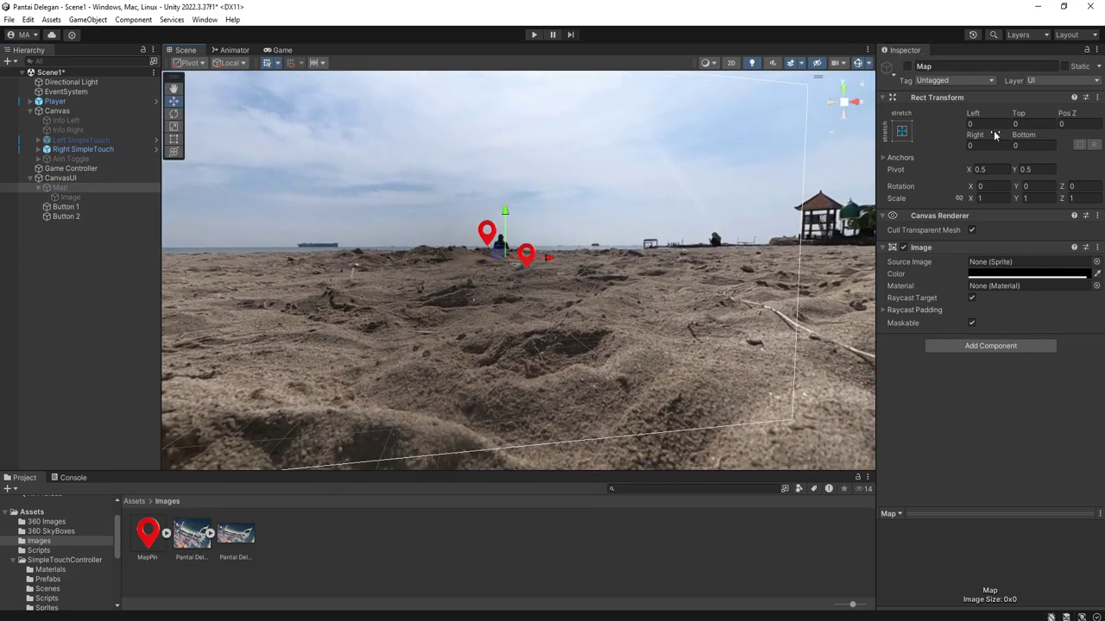
{"action": "left_click", "coordinate": [907, 67]}
- Make Button 1 and Button 2 children of Map and deactivate the Map object
{"action": "left_click", "coordinate": [66, 207]}
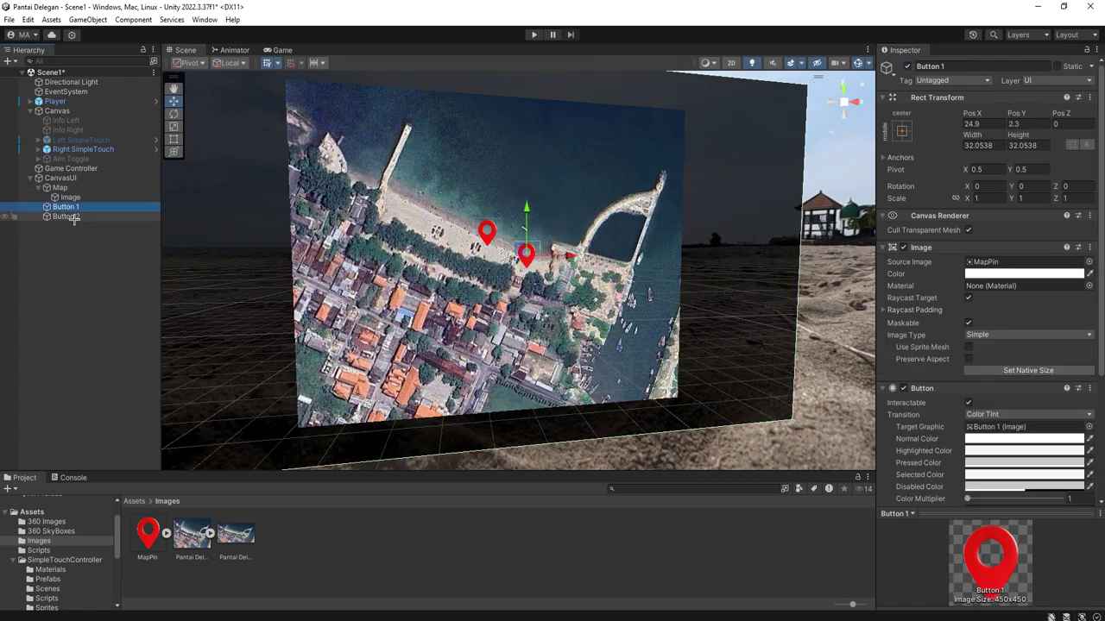
{"action": "left_click", "coordinate": [65, 216], "text": "ctrl"}
{"action": "left_click_drag", "start_coordinate": [71, 198], "coordinate": [67, 189]}
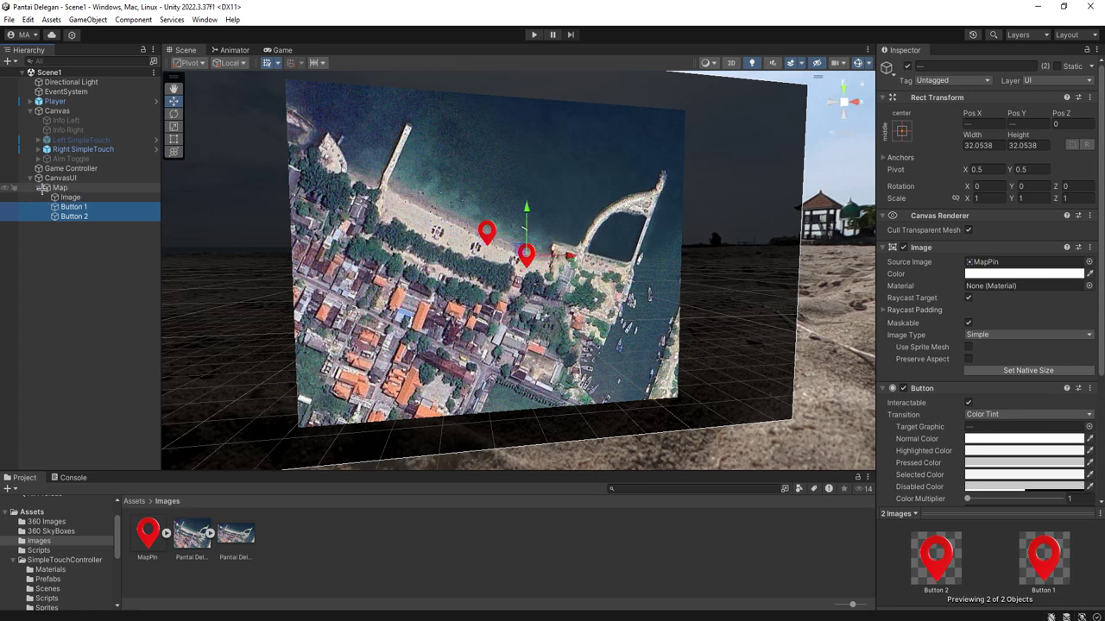
{"action": "left_click", "coordinate": [49, 187]}
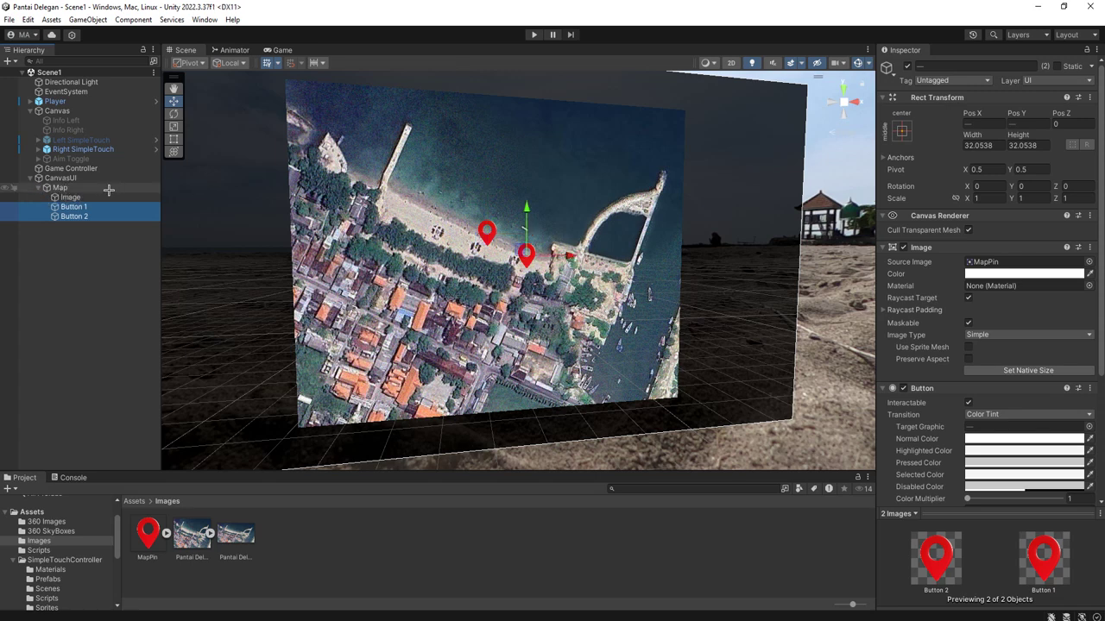
{"action": "left_click", "coordinate": [905, 67]}
{"action": "left_click", "coordinate": [95, 259]}
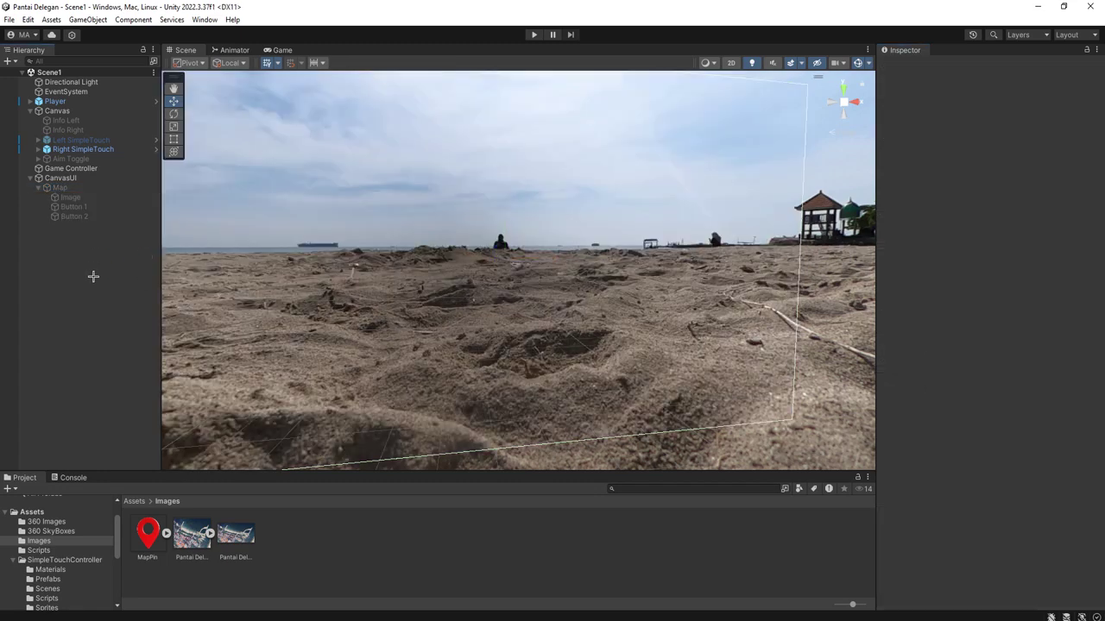
- Add a legacy UI Button directly under CanvasUI and delete its text label
{"action": "right_click", "coordinate": [62, 178]}
{"action": "mouse_move", "coordinate": [132, 541]}
{"action": "mouse_move", "coordinate": [259, 540]}
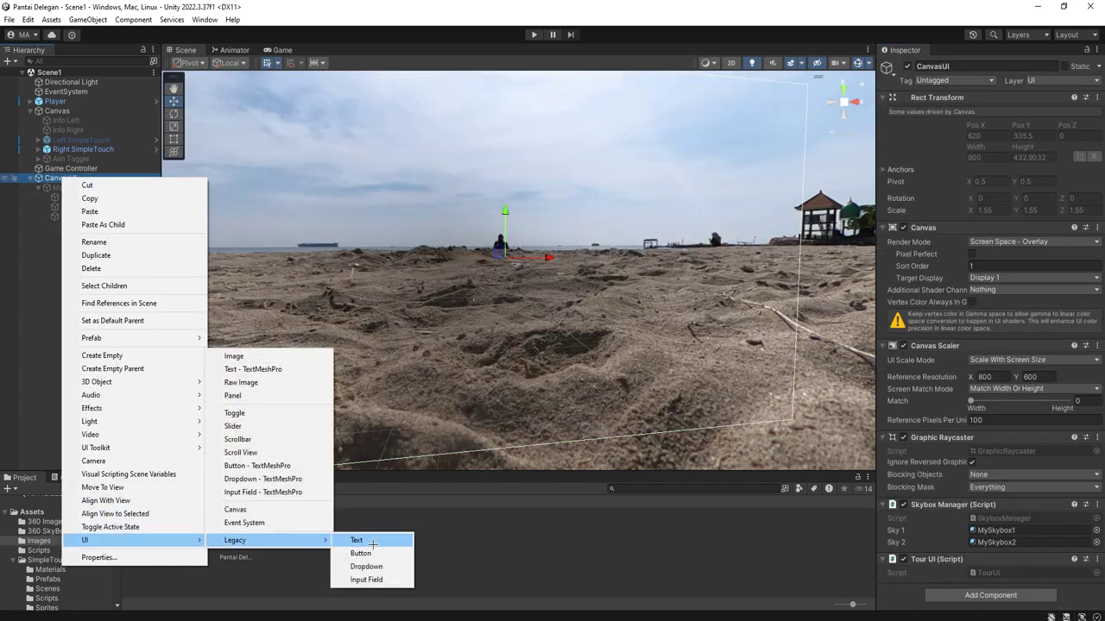
{"action": "left_click", "coordinate": [371, 552]}
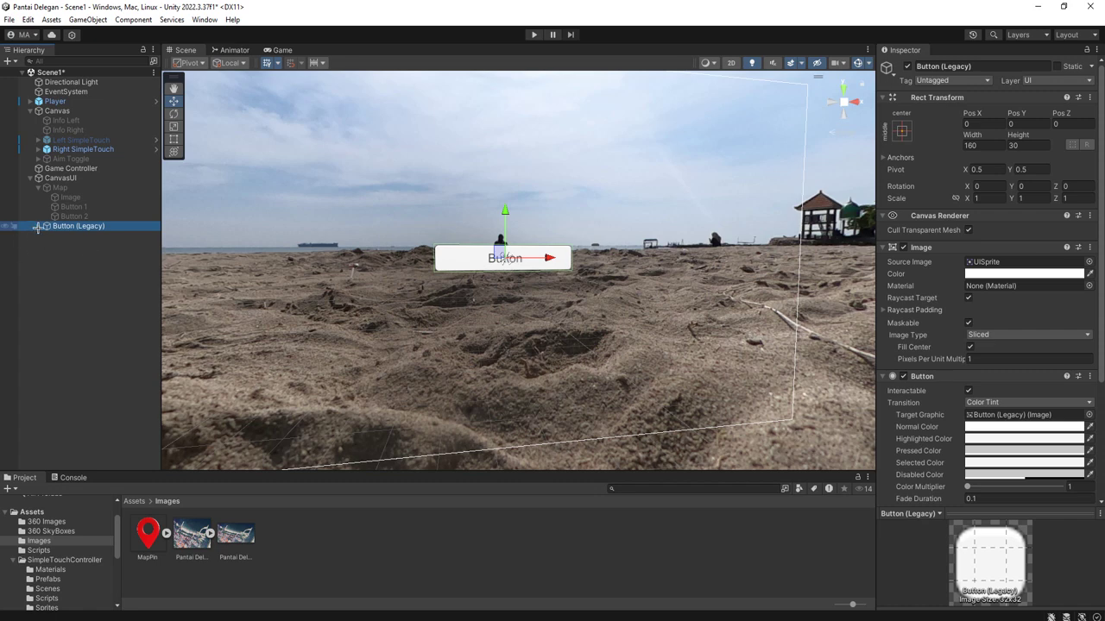
{"action": "left_click", "coordinate": [37, 226]}
{"action": "left_click", "coordinate": [95, 235]}
{"action": "key", "text": "Delete"}
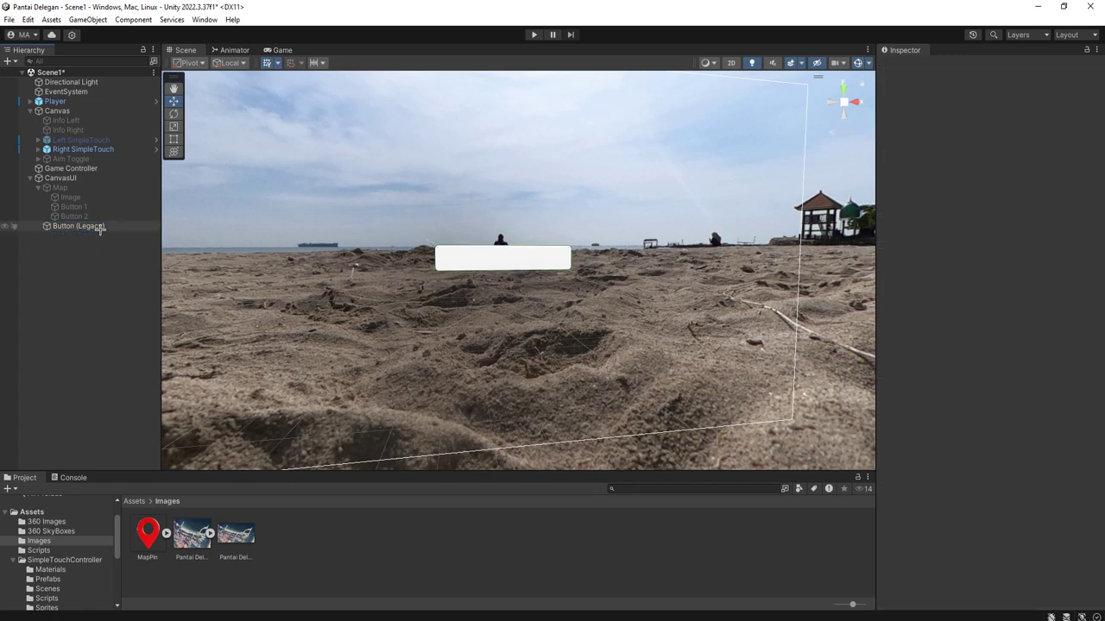
- Rename the new legacy button under CanvasUI as MapButton
{"action": "left_click", "coordinate": [100, 227]}
{"action": "left_click", "coordinate": [76, 227]}
{"action": "type", "text": "<M"}
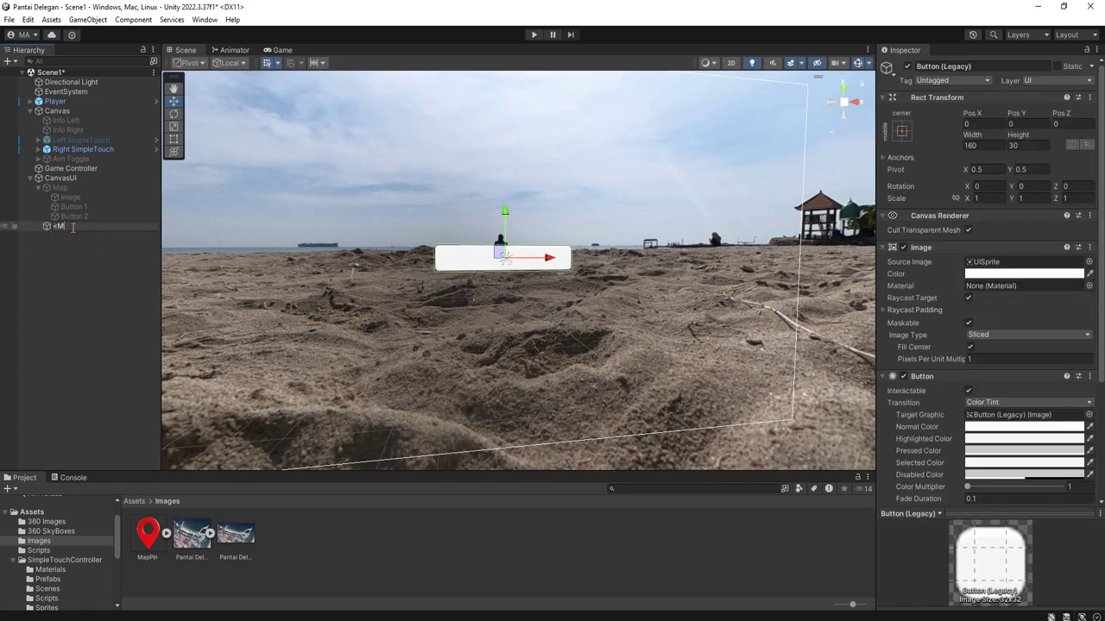
{"action": "type", "text": "apButton"}
{"action": "key", "text": "Return"}
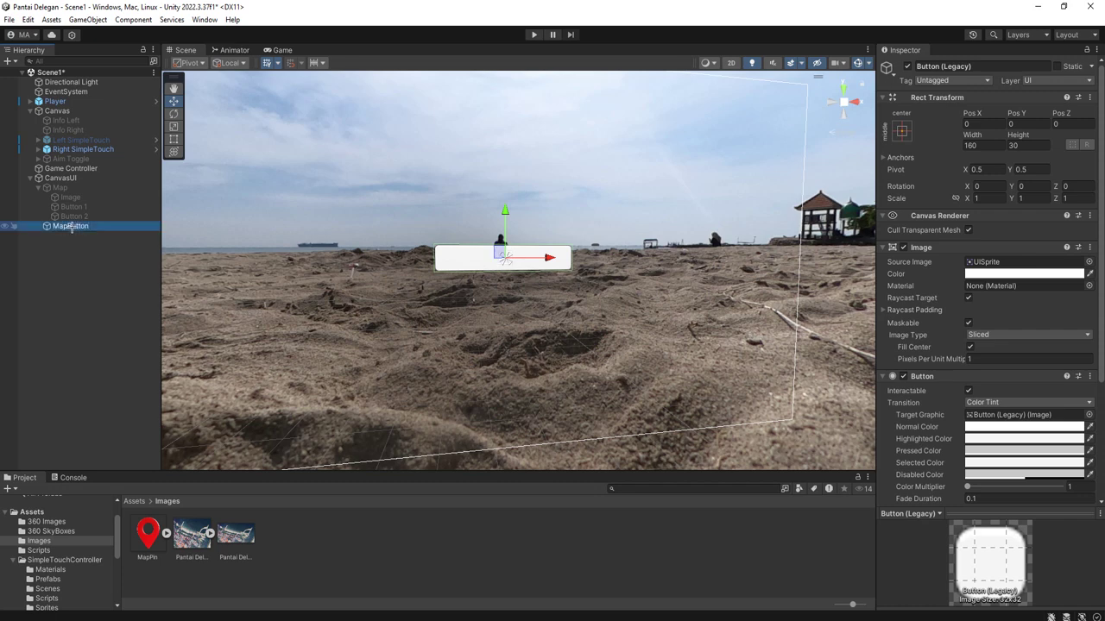
- Anchor and position MapButton at the canvas's bottom-left and assign the Pantai Delegan sprite as its source image
{"action": "left_click", "coordinate": [897, 134]}
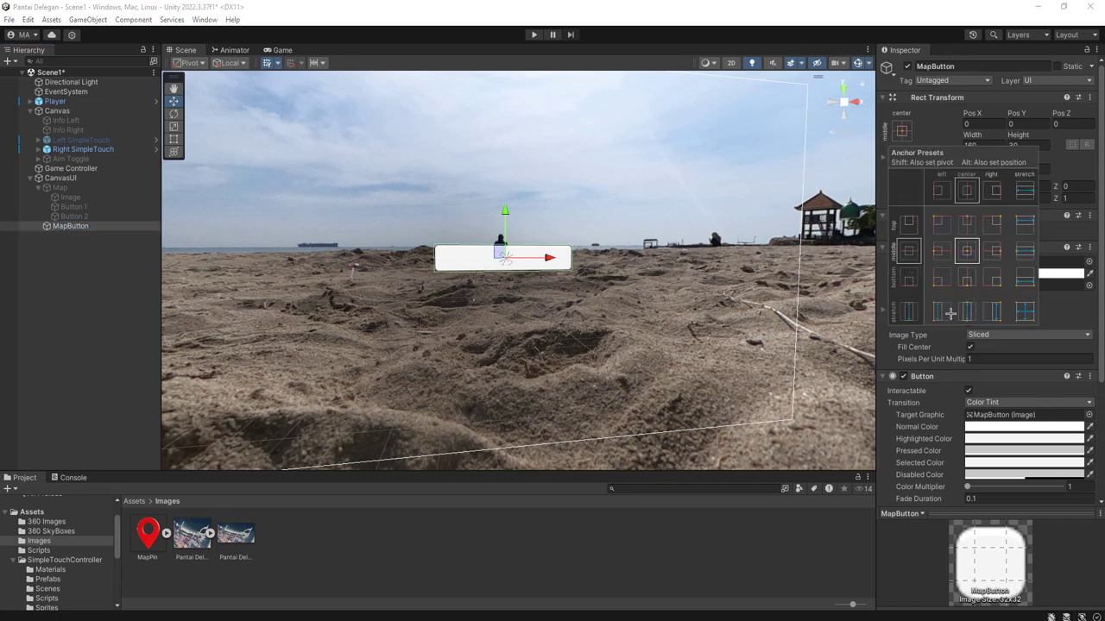
{"action": "left_click", "coordinate": [947, 277], "text": "alt"}
{"action": "left_click_drag", "start_coordinate": [196, 546], "coordinate": [1012, 264]}
{"action": "middle_click_drag", "start_coordinate": [274, 308], "coordinate": [414, 222]}
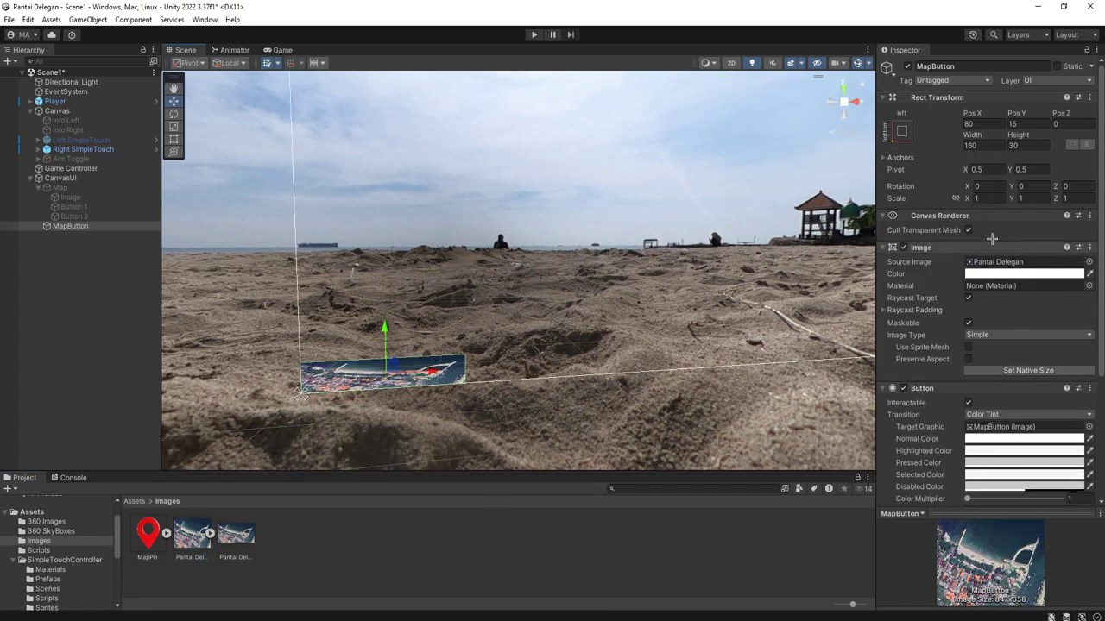
- Set MapButton's image to native size and scale it proportionally about its centre to about 104 × 80
{"action": "left_click", "coordinate": [1028, 371]}
{"action": "scroll", "coordinate": [200, 97], "scroll_direction": "down", "scroll_amount": 2}
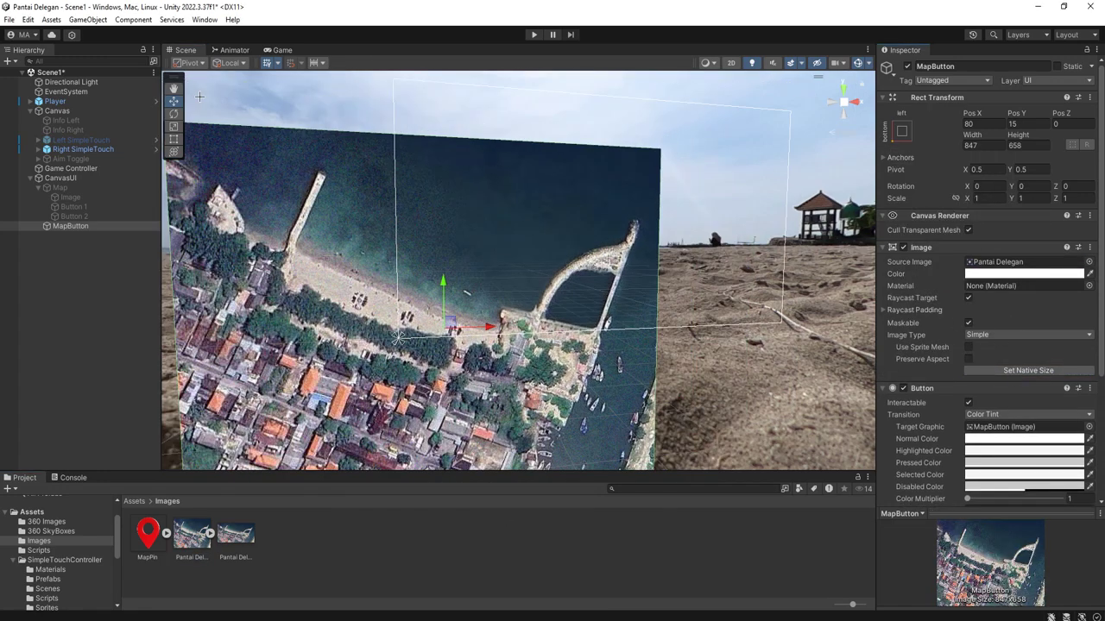
{"action": "left_click", "coordinate": [174, 139]}
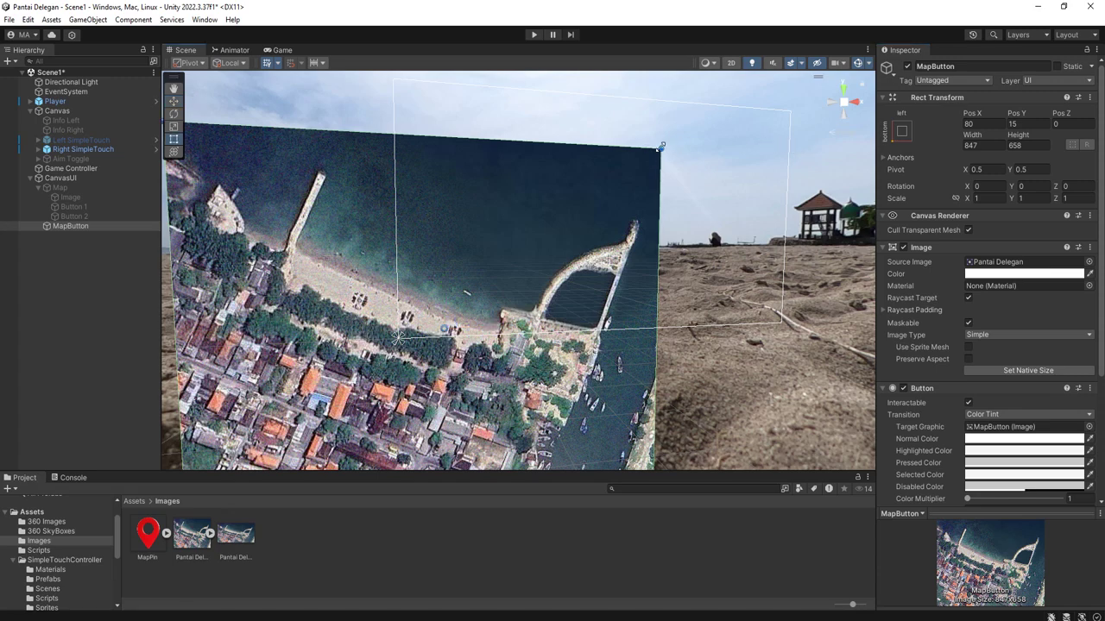
{"action": "left_click_drag", "start_coordinate": [660, 148], "coordinate": [465, 294]}
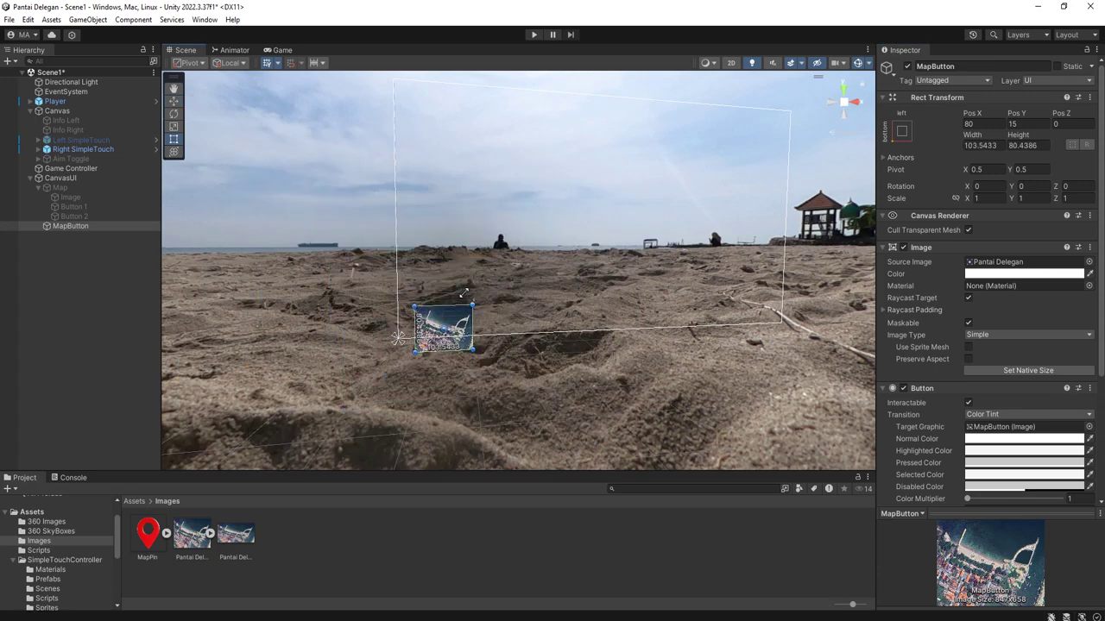
- Reapply MapButton's bottom-left anchor preset including pivot and position, and offset the button slightly inward from the canvas corner
{"action": "left_click", "coordinate": [902, 131]}
{"action": "left_click", "coordinate": [942, 276], "text": "alt+shift"}
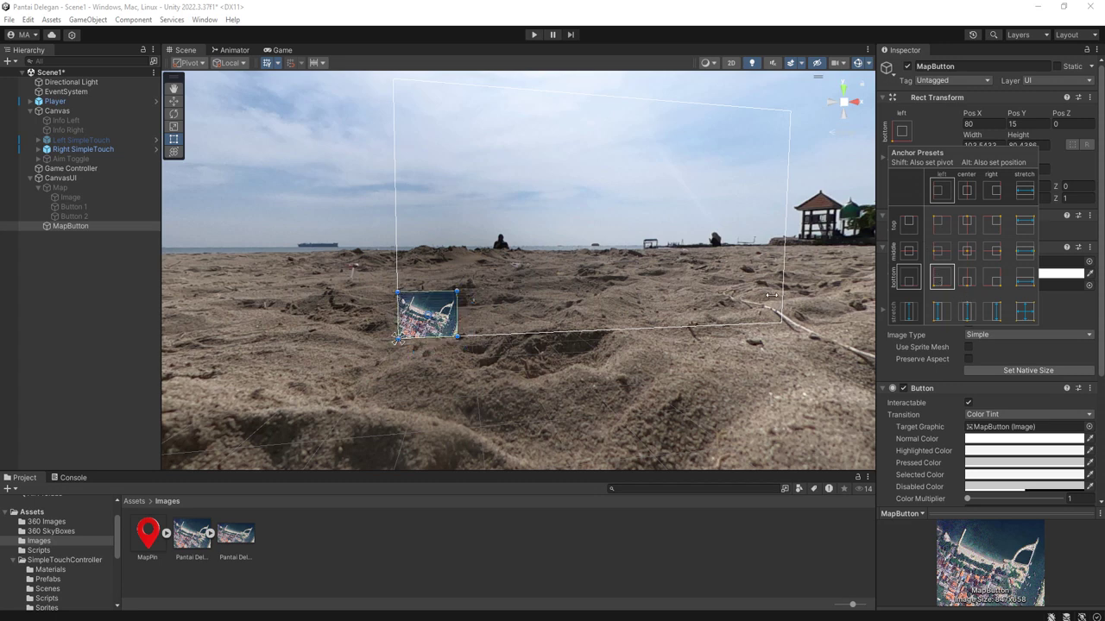
{"action": "left_click", "coordinate": [173, 101]}
{"action": "left_click_drag", "start_coordinate": [436, 307], "coordinate": [450, 292]}
{"action": "middle_click_drag", "start_coordinate": [598, 293], "coordinate": [492, 337]}
{"action": "right_click_drag", "start_coordinate": [505, 336], "coordinate": [494, 325]}
{"action": "left_click", "coordinate": [86, 284]}
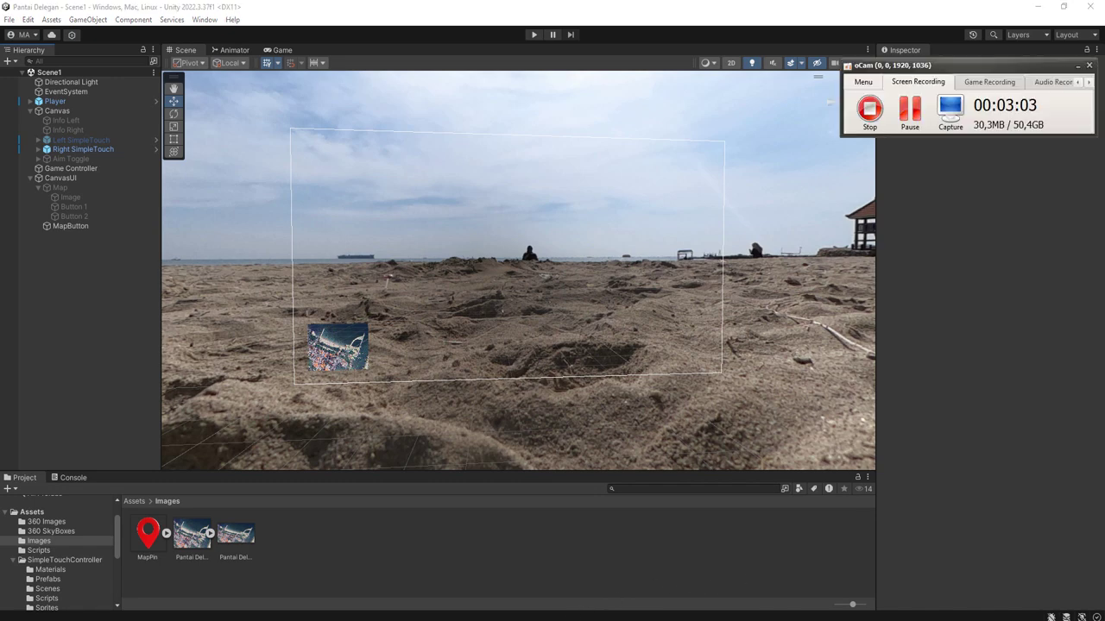
- Create a C# script named TourUI in the Scripts folder
{"action": "left_click", "coordinate": [38, 550]}
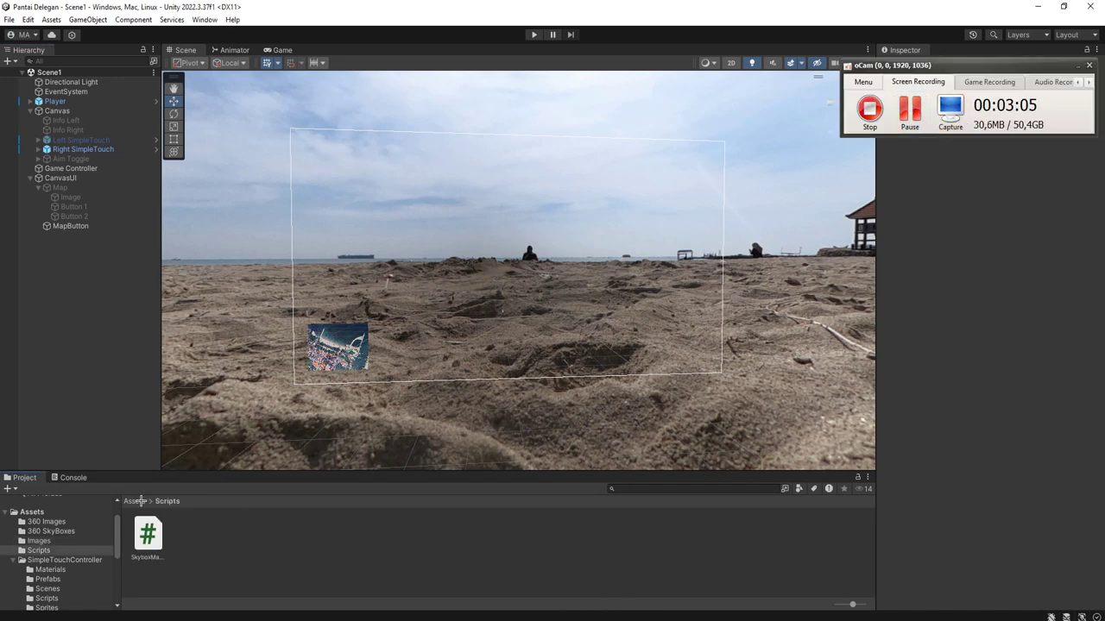
{"action": "right_click", "coordinate": [236, 544]}
{"action": "mouse_move", "coordinate": [328, 208]}
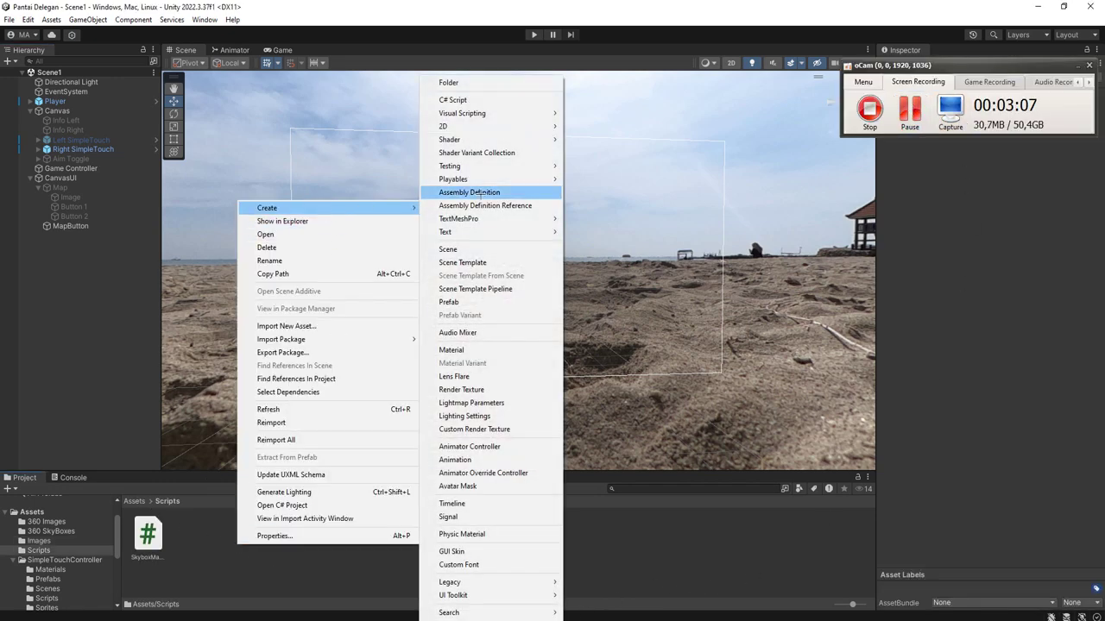
{"action": "left_click", "coordinate": [455, 100]}
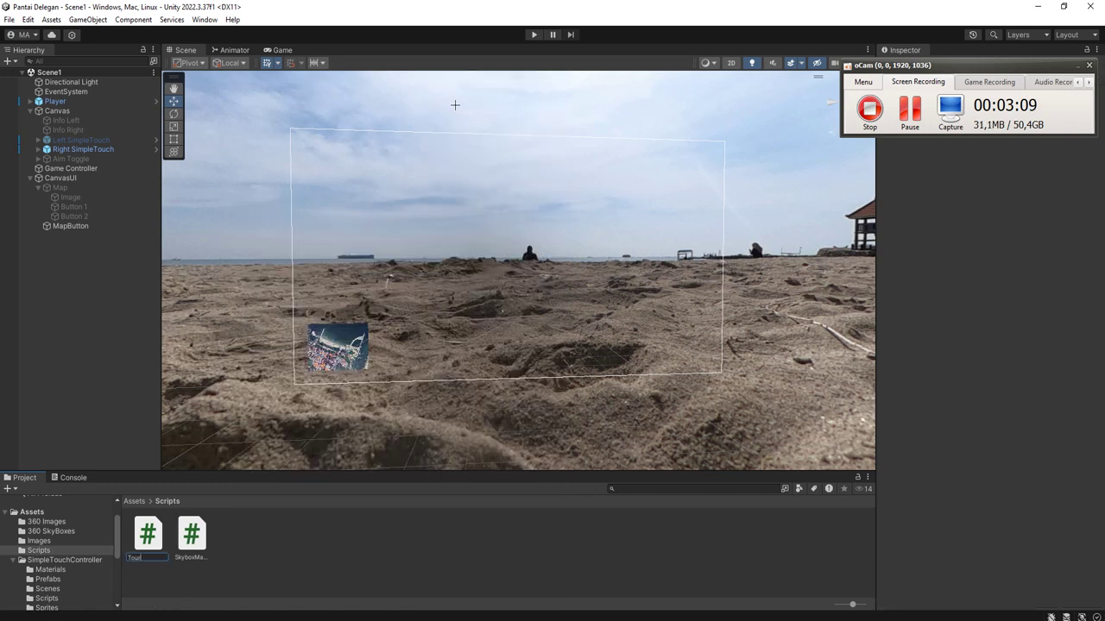
{"action": "type", "text": "TourUI"}
{"action": "key", "text": "Return"}
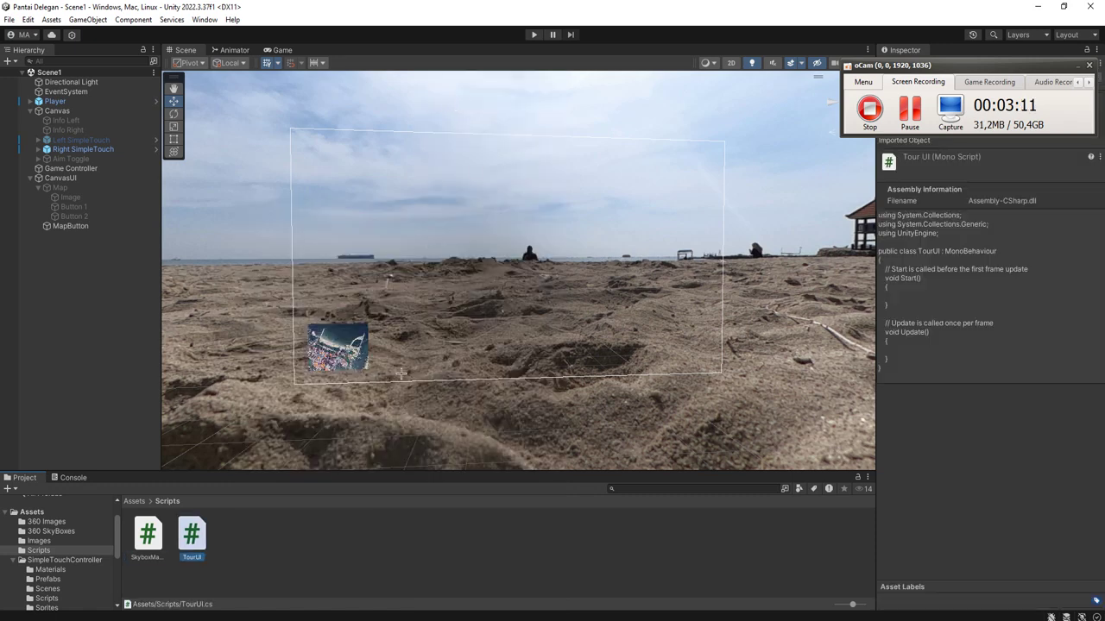
{"action": "left_click", "coordinate": [259, 536]}
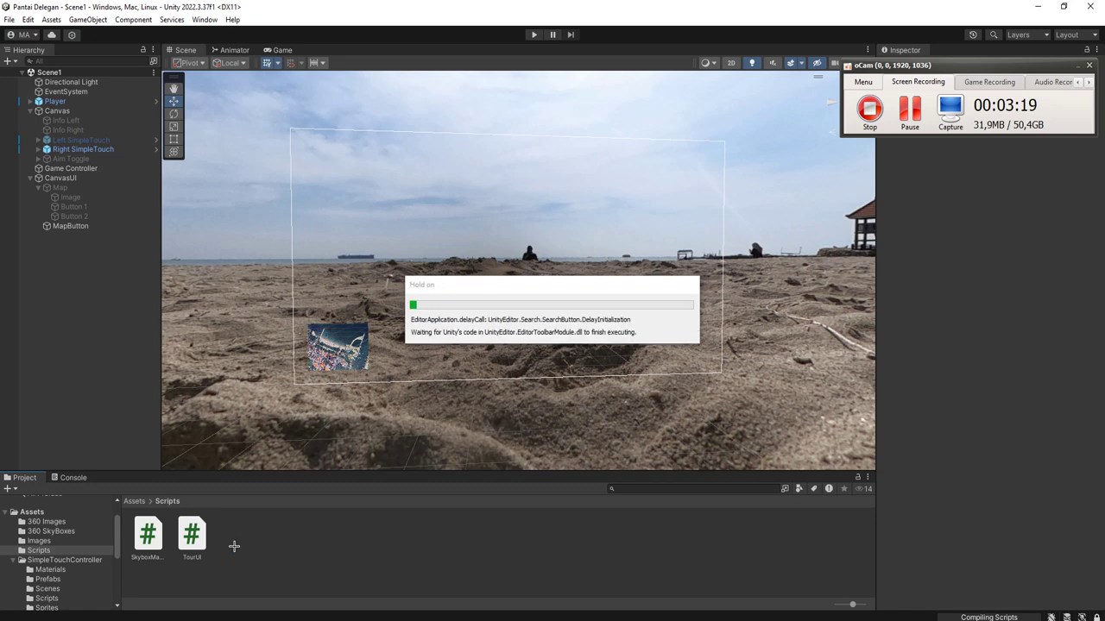
- Open the TourUI script and declare a public void ToggleGameObject method with a GameObject parameter go below Update
{"action": "double_click", "coordinate": [196, 533]}
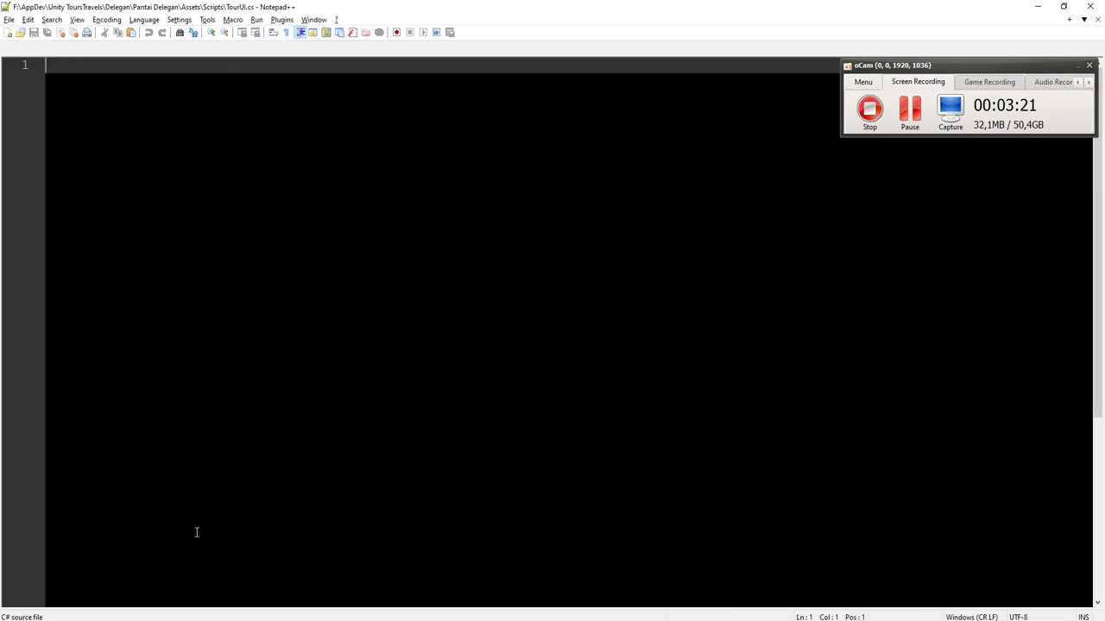
{"action": "left_click", "coordinate": [118, 145]}
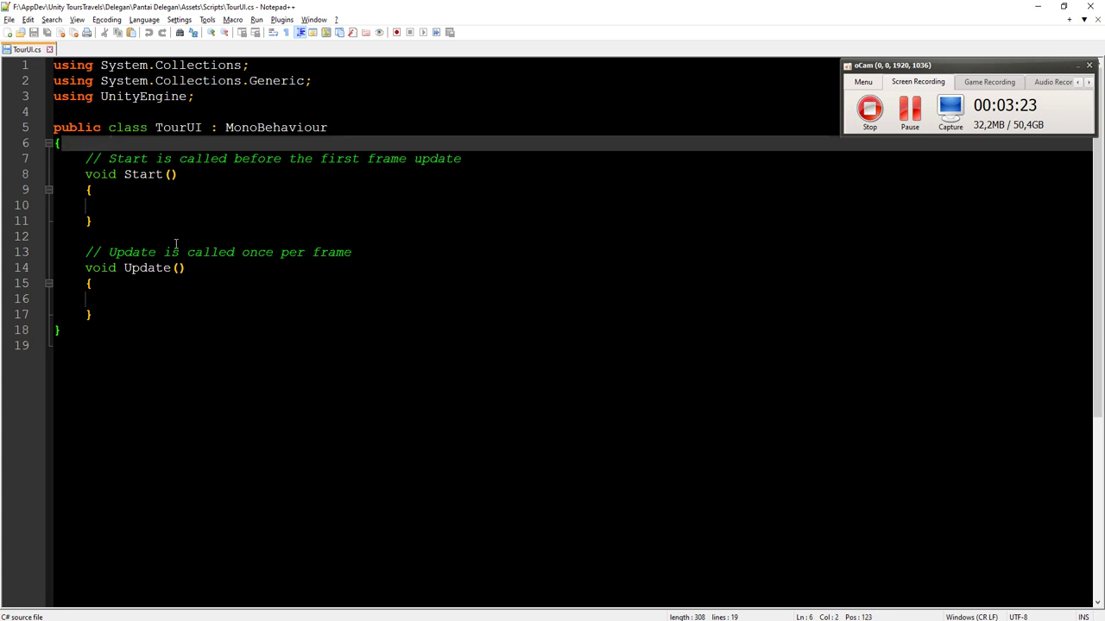
{"action": "left_click", "coordinate": [140, 313]}
{"action": "key", "text": "Return"}
{"action": "key", "text": "Return"}
{"action": "type", "text": "public void"}
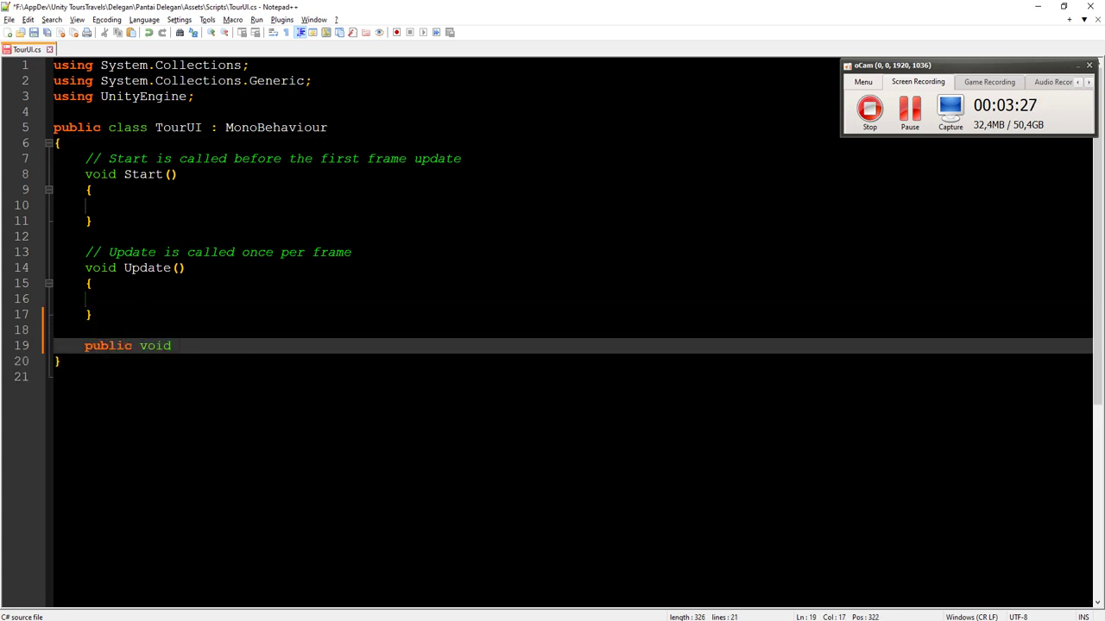
{"action": "type", "text": " ToggleGameObject("}
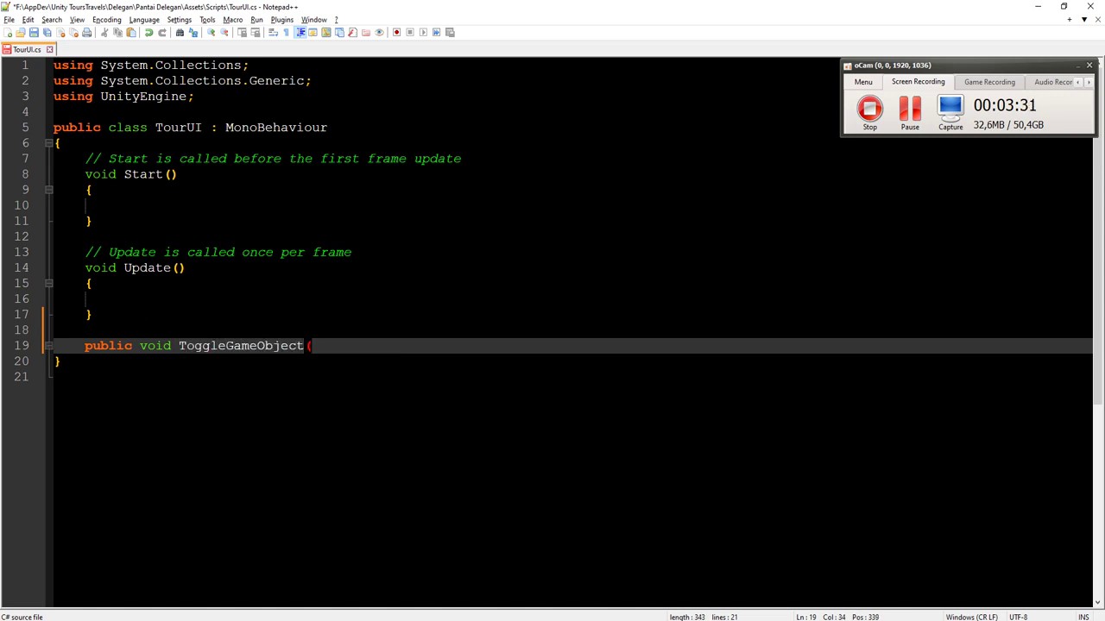
{"action": "type", "text": "GameObject go)}("}
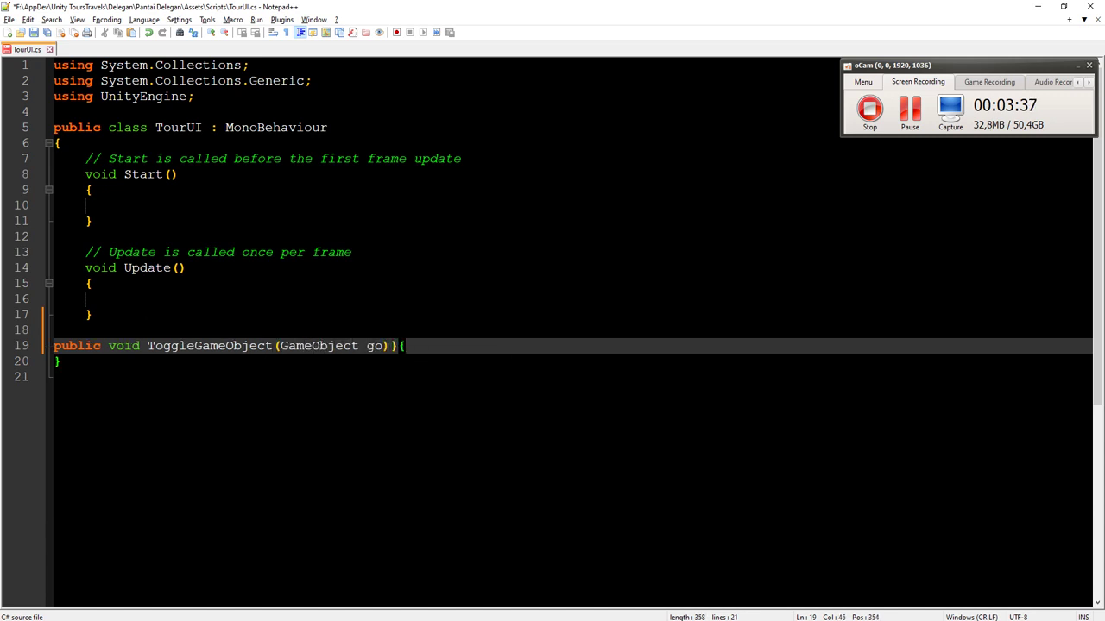
- Correct the braces of ToggleGameObject, indent its declaration inside the class and open an empty method body
{"action": "key", "text": "BackSpace"}
{"action": "key", "text": "BackSpace"}
{"action": "type", "text": "{}"}
{"action": "left_click", "coordinate": [49, 350]}
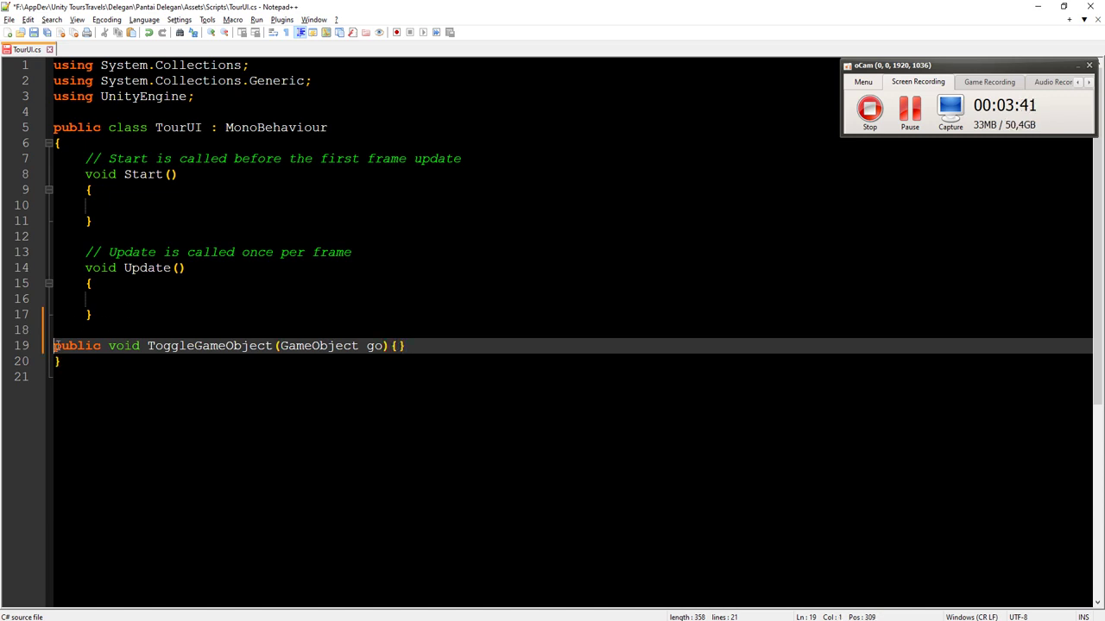
{"action": "key", "text": "Tab"}
{"action": "left_click", "coordinate": [430, 345]}
{"action": "key", "text": "Return"}
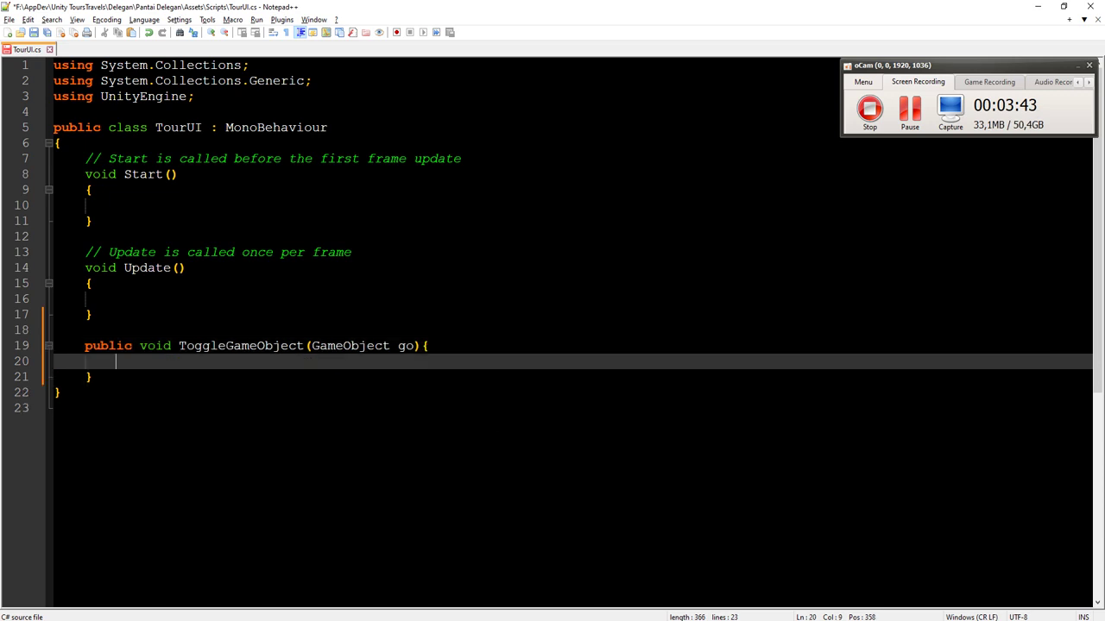
- Add an if block to ToggleGameObject that checks go.active and calls go.SetActive(false)
{"action": "type", "text": "if(go.active"}
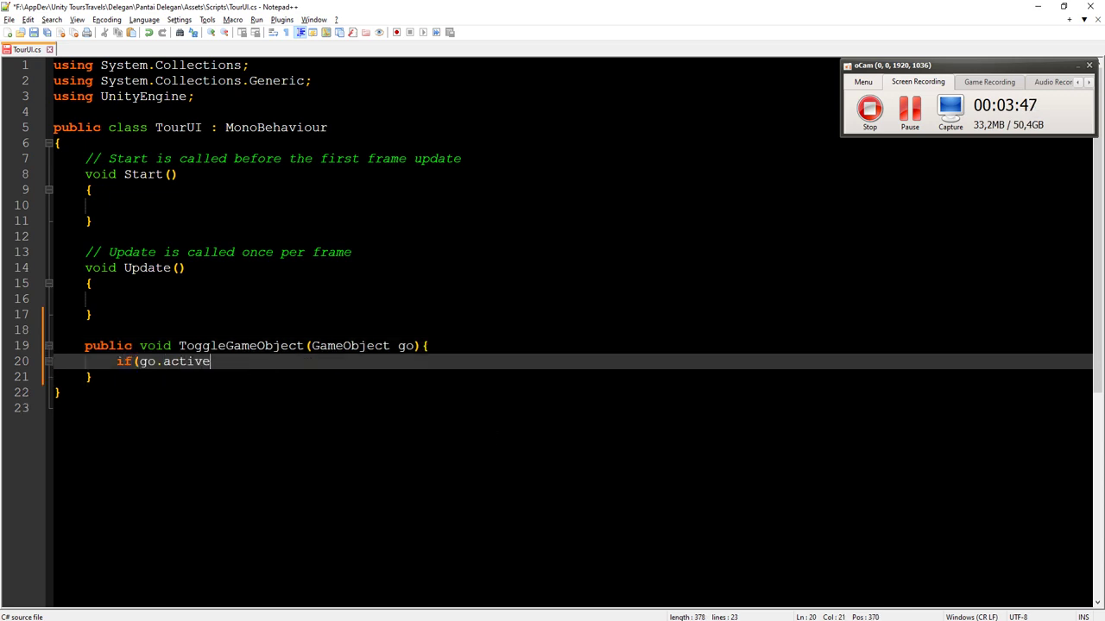
{"action": "type", "text": "){"}
{"action": "key", "text": "Return"}
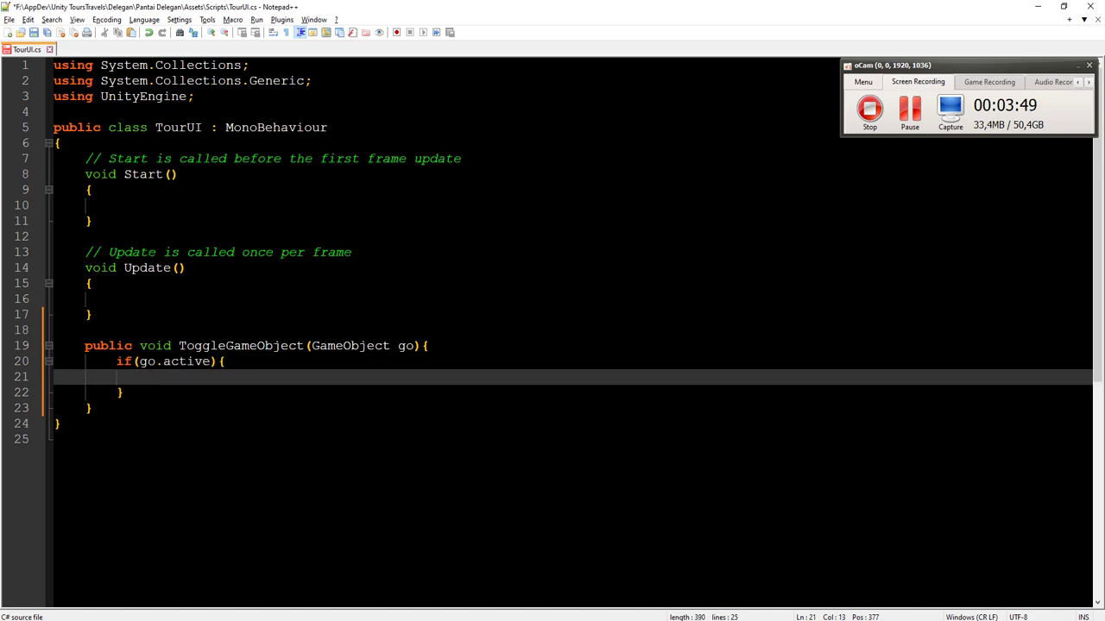
{"action": "type", "text": "go.SetAdc"}
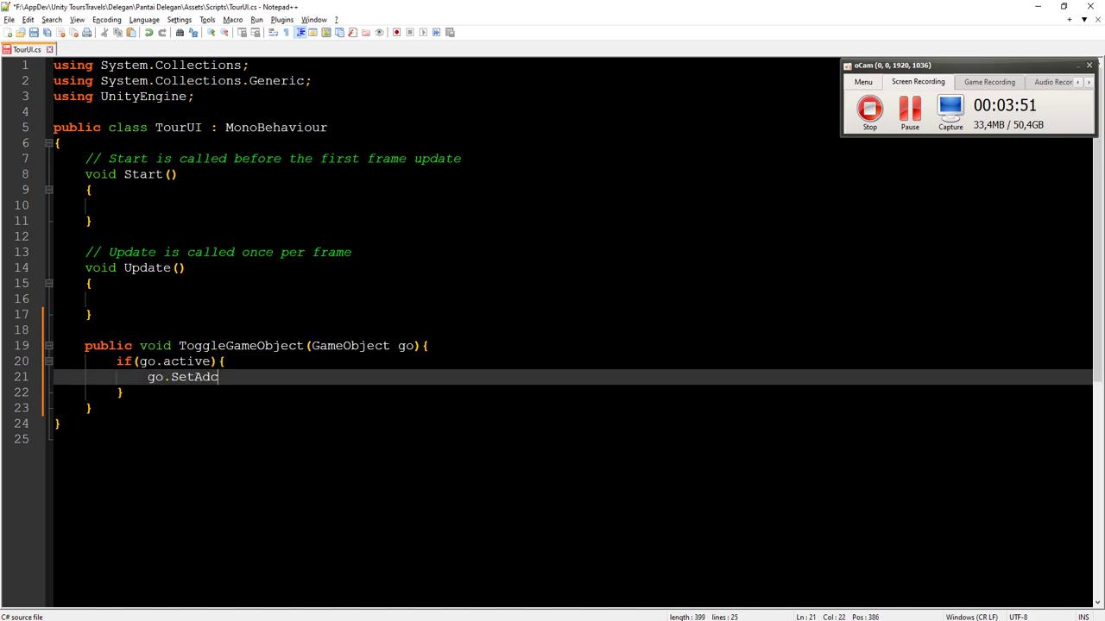
{"action": "key", "text": "BackSpace"}
{"action": "type", "text": "tive(false);"}
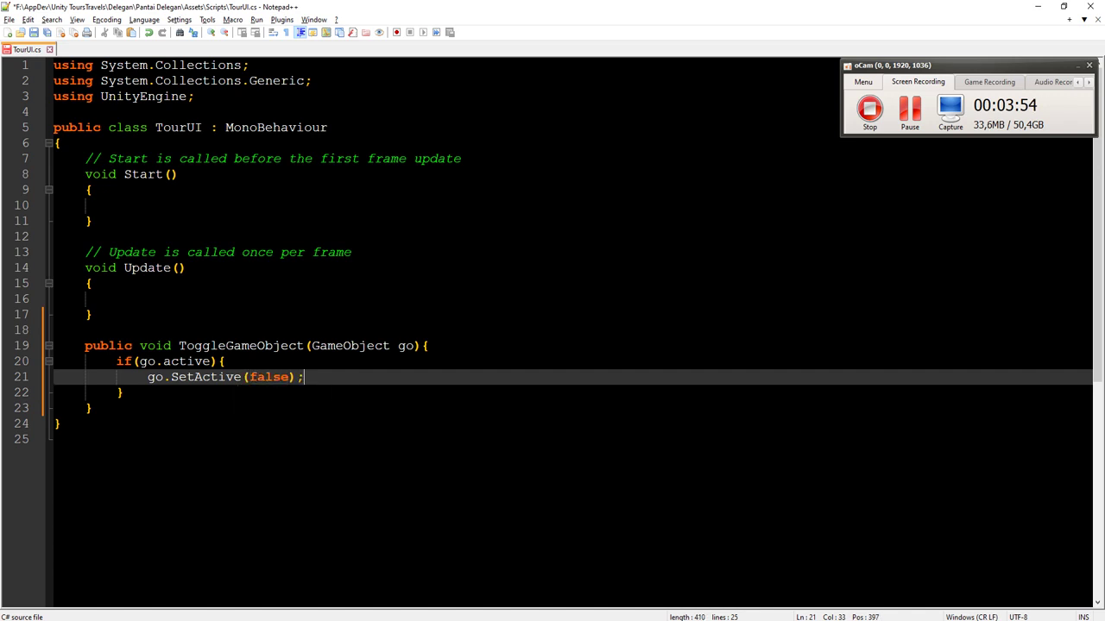
- Add an else branch calling go.SetActive(true) and save the TourUI script
{"action": "key", "text": "Down"}
{"action": "type", "text": "else{"}
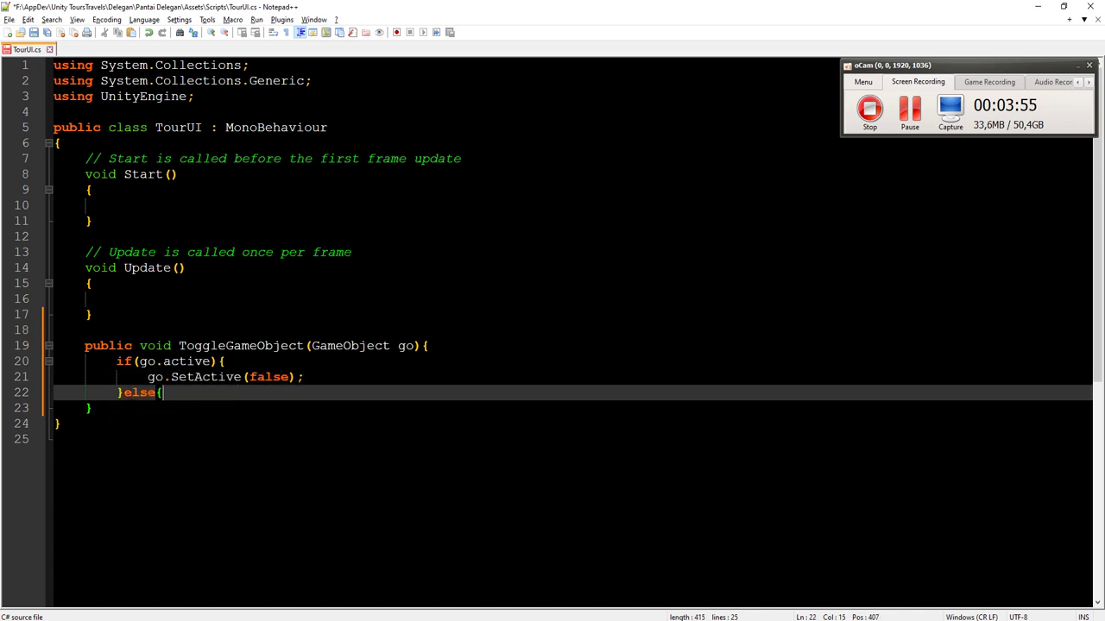
{"action": "key", "text": "Return"}
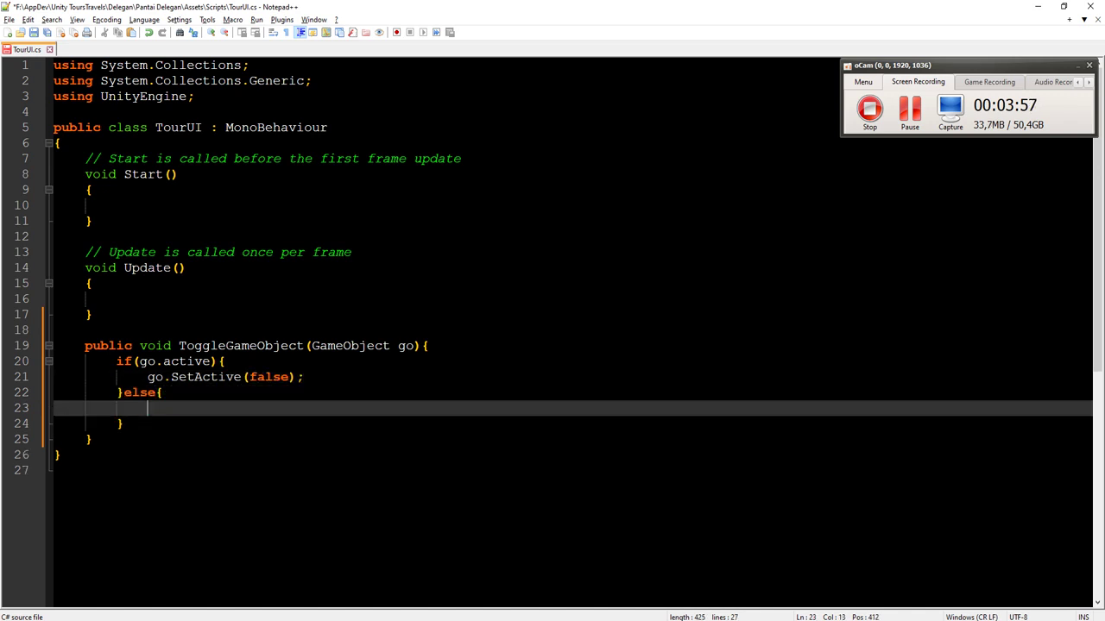
{"action": "type", "text": "go.Set"}
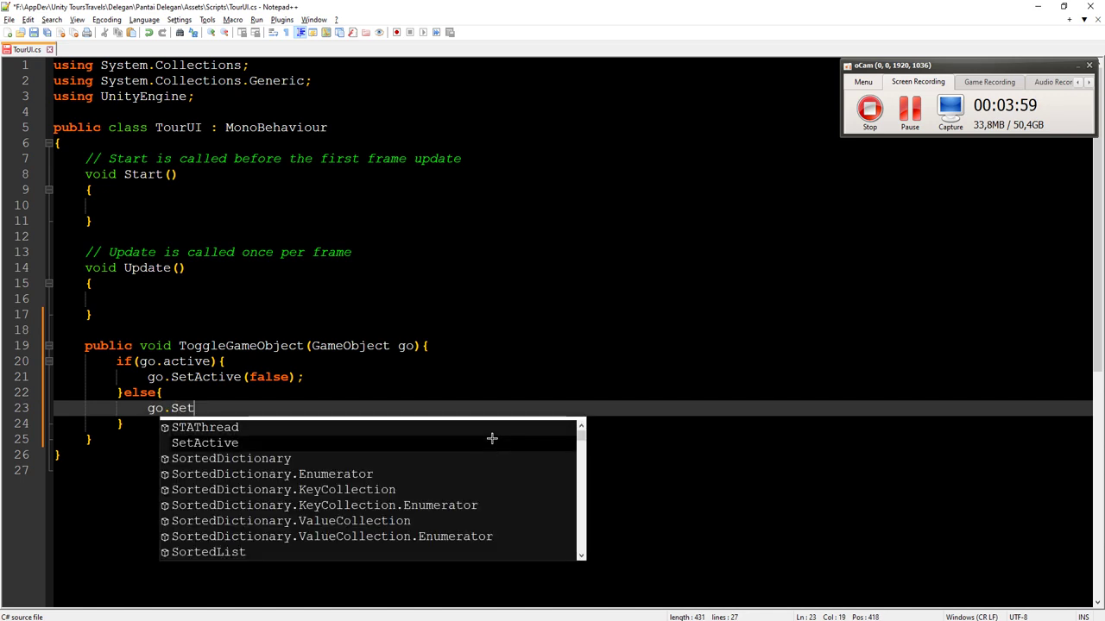
{"action": "type", "text": "Active(true);"}
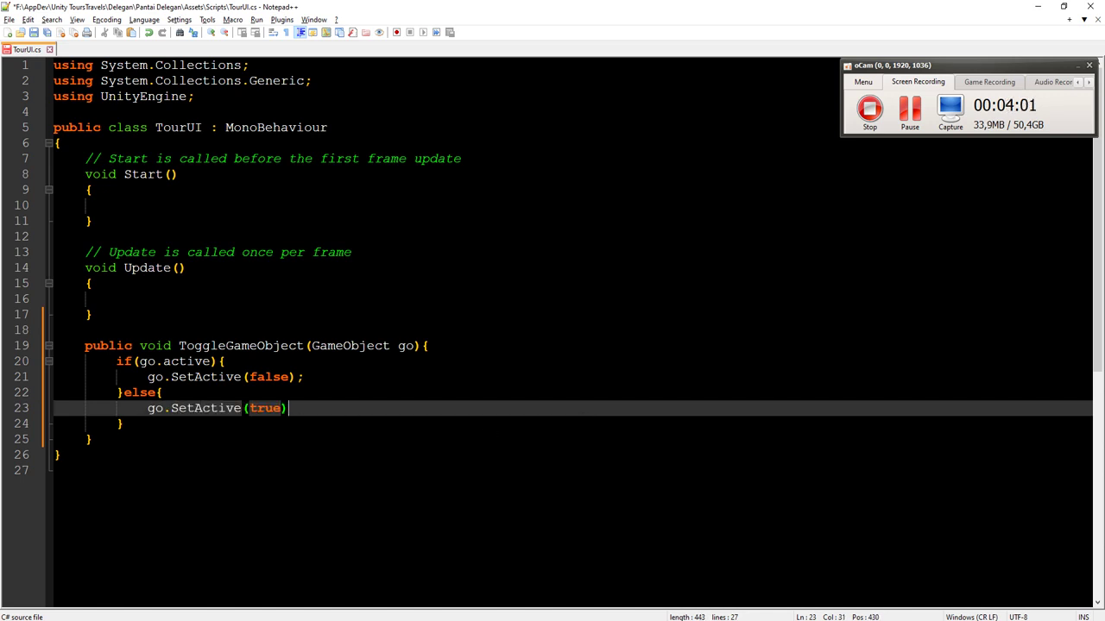
{"action": "left_click", "coordinate": [474, 474]}
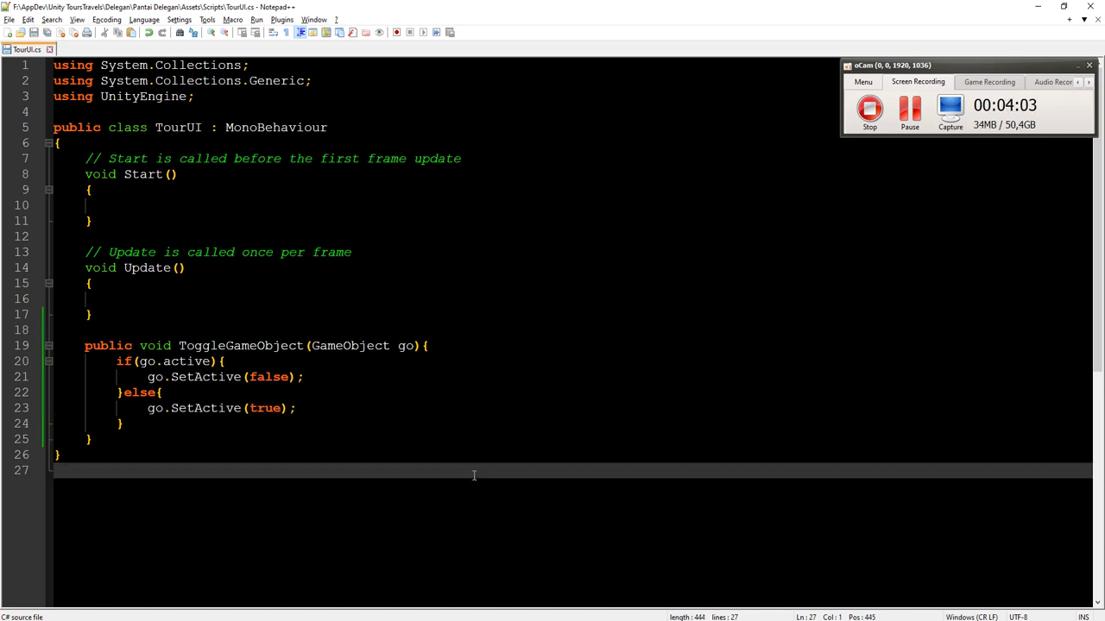
- Switch to Unity, attach TourUI to CanvasUI, and add an On Click event to MapButton with CanvasUI as its object
{"action": "key", "text": "alt+Tab"}
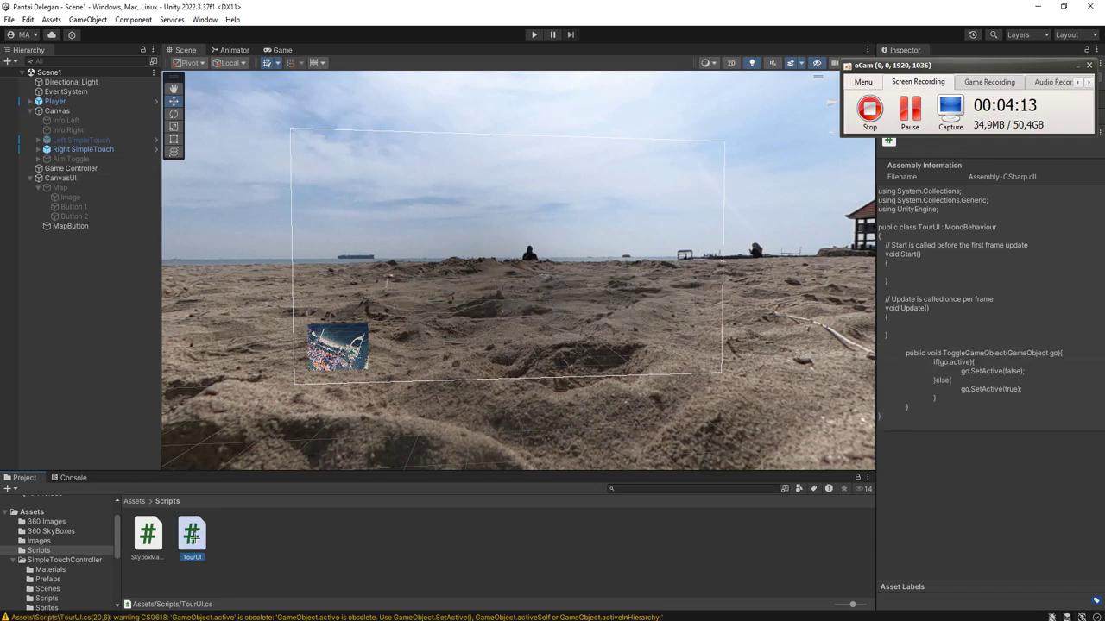
{"action": "left_click_drag", "start_coordinate": [195, 537], "coordinate": [67, 177]}
{"action": "left_click", "coordinate": [69, 226]}
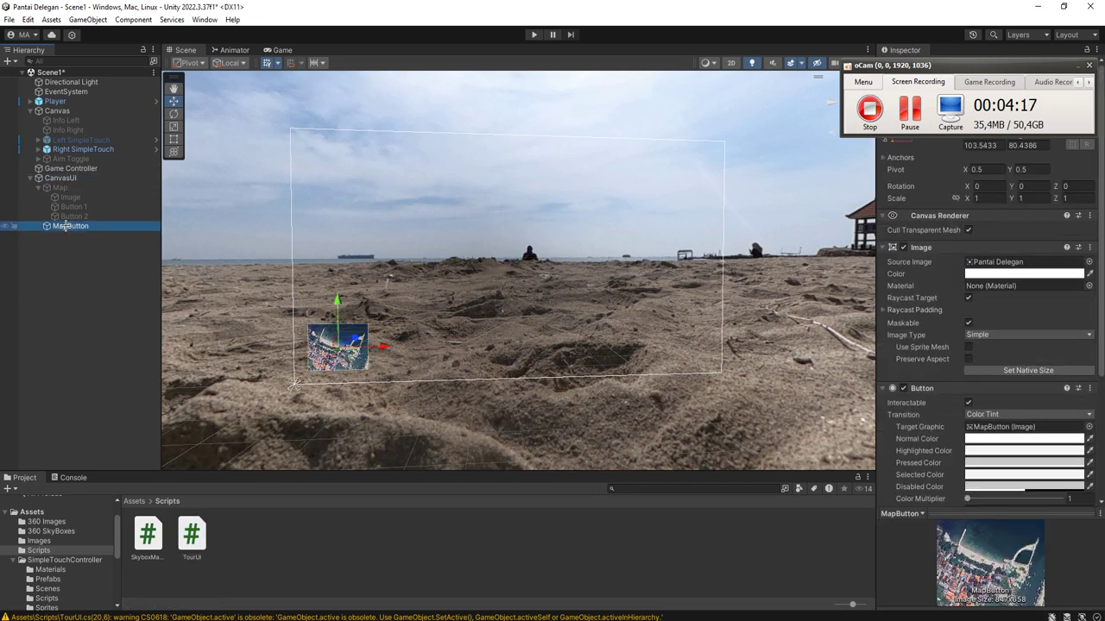
{"action": "scroll", "coordinate": [904, 419], "scroll_direction": "down", "scroll_amount": 5}
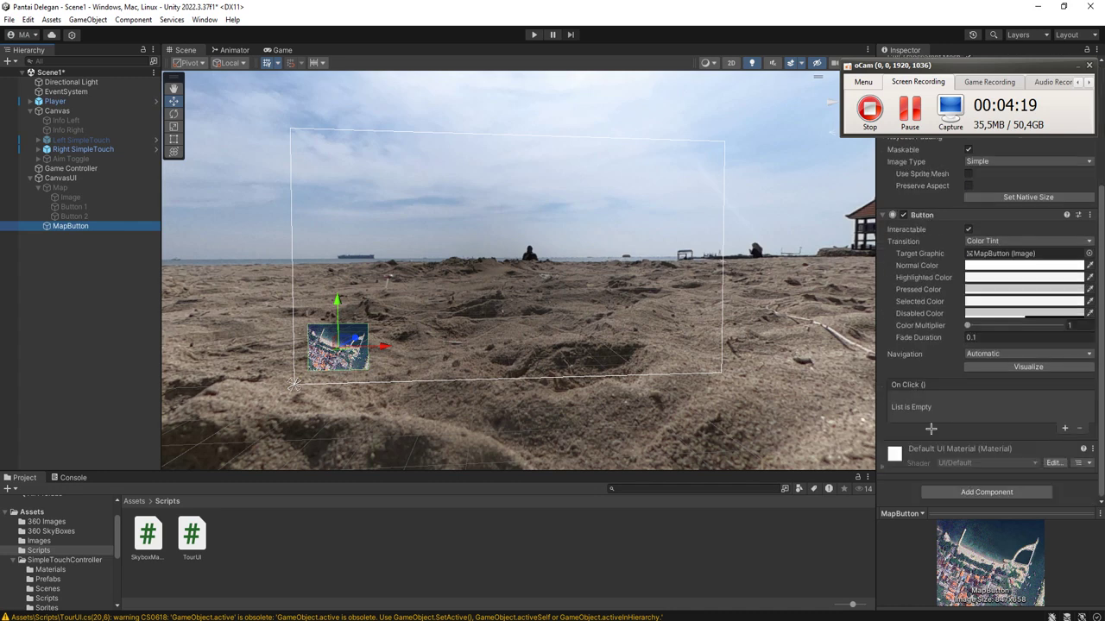
{"action": "left_click", "coordinate": [1067, 426]}
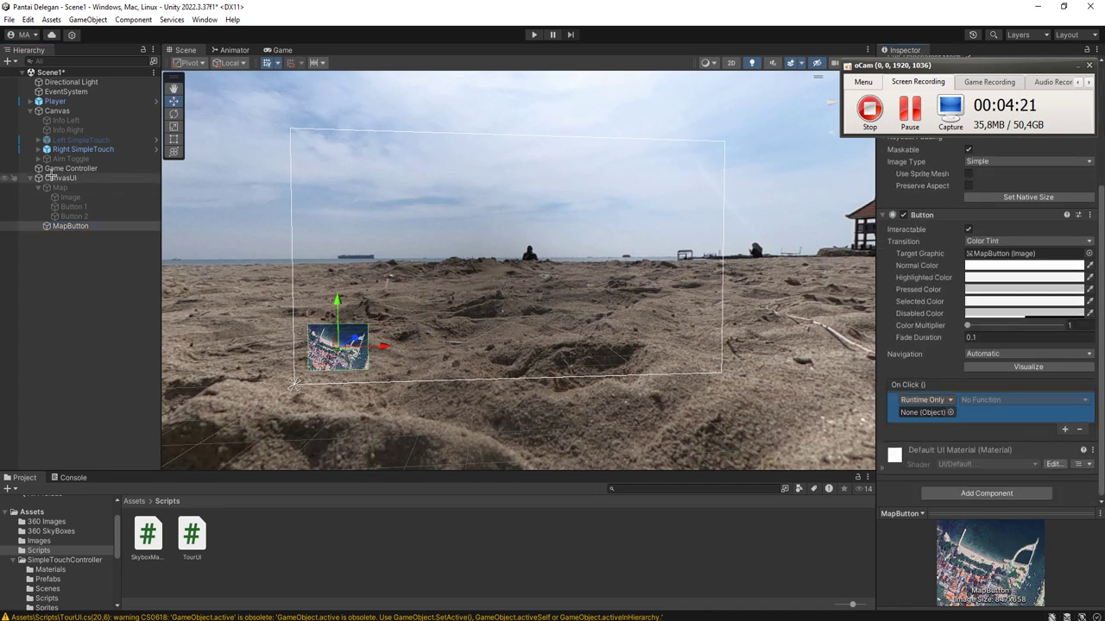
{"action": "left_click_drag", "start_coordinate": [53, 177], "coordinate": [932, 415]}
{"action": "left_click", "coordinate": [1023, 399]}
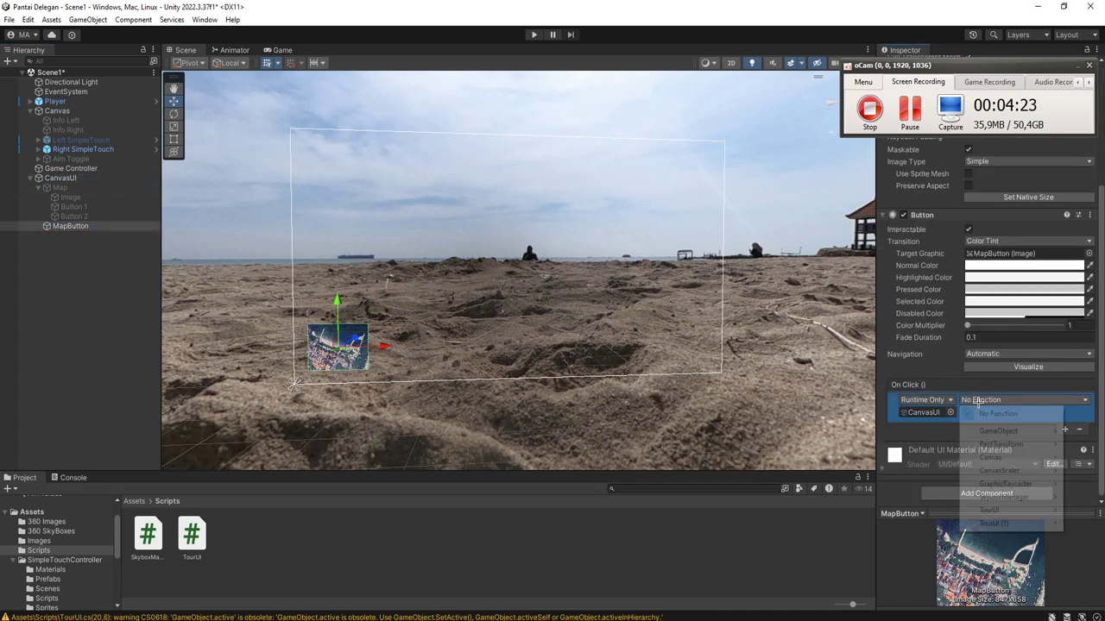
{"action": "mouse_move", "coordinate": [1006, 524]}
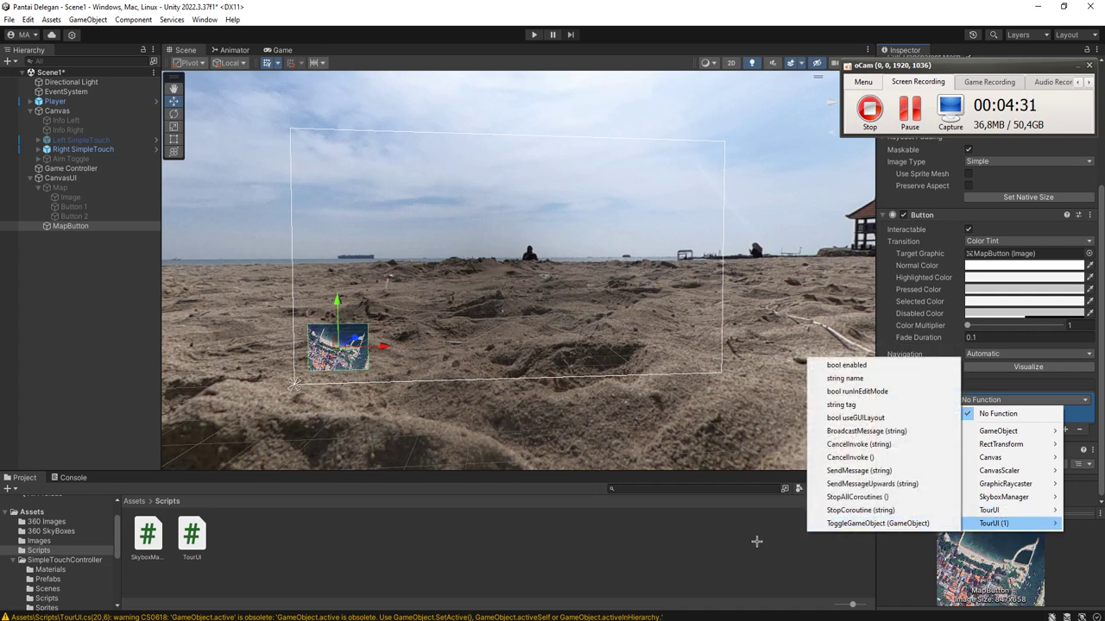
{"action": "left_click", "coordinate": [630, 544]}
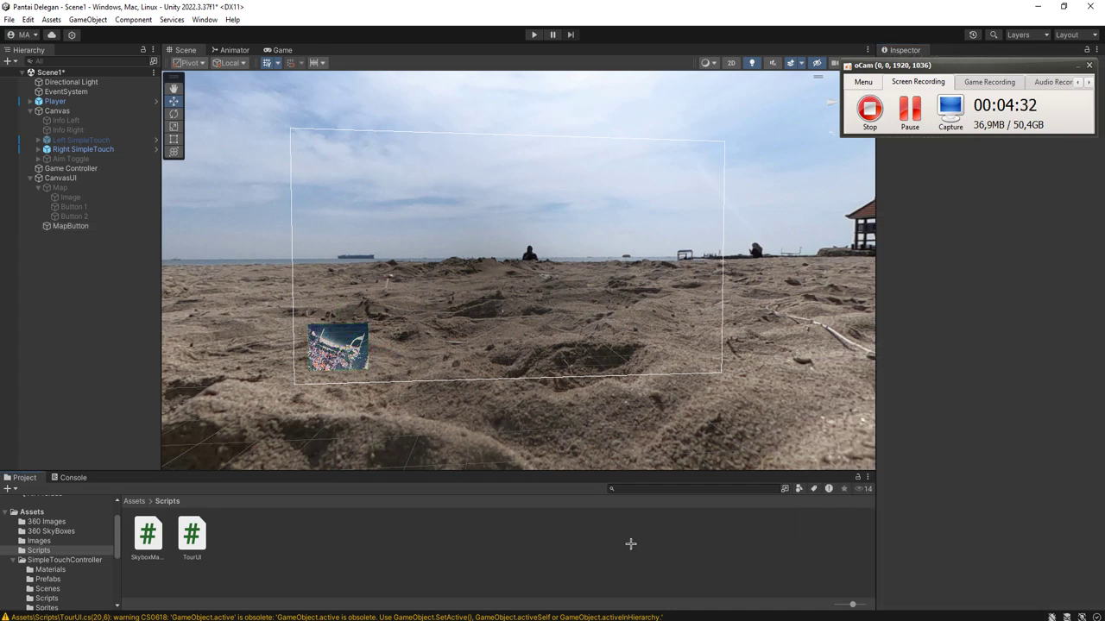
- Remove the duplicate Tour UI script component from CanvasUI
{"action": "left_click", "coordinate": [61, 179]}
{"action": "scroll", "coordinate": [937, 537], "scroll_direction": "down", "scroll_amount": 1}
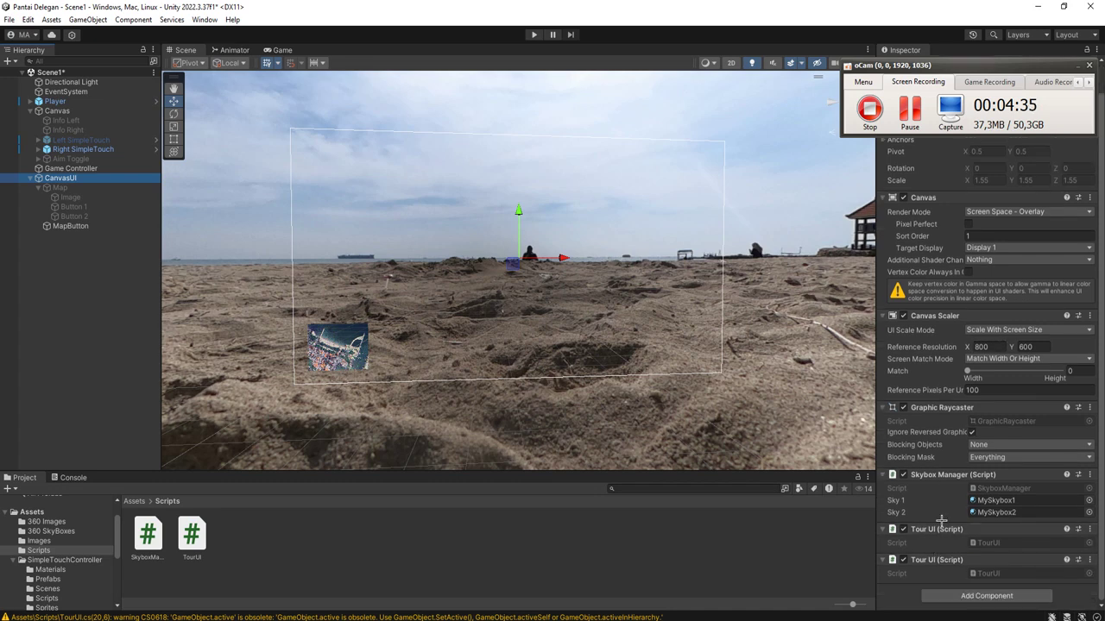
{"action": "left_click", "coordinate": [1089, 561]}
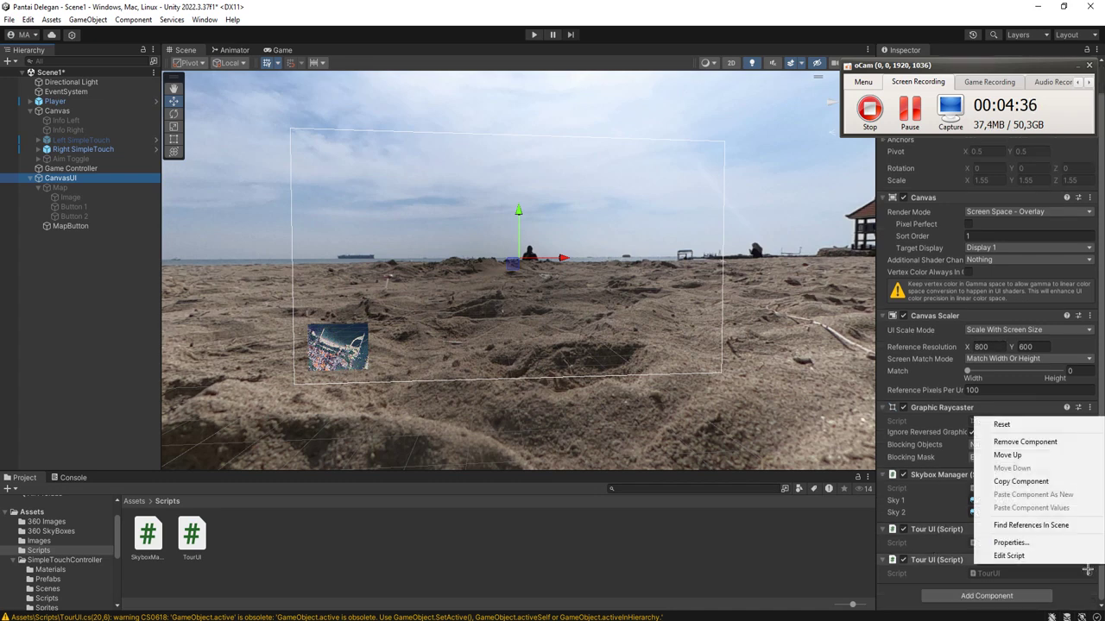
{"action": "left_click", "coordinate": [1027, 442]}
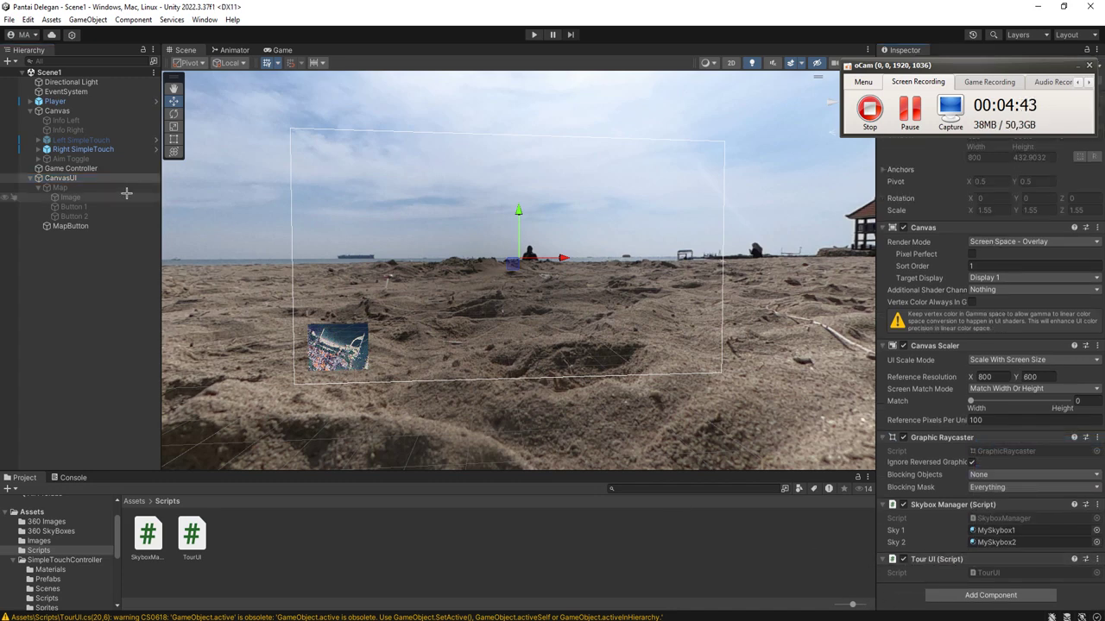
- Set MapButton's On Click function to TourUI.ToggleGameObject and assign the Map object as its argument
{"action": "left_click", "coordinate": [95, 226]}
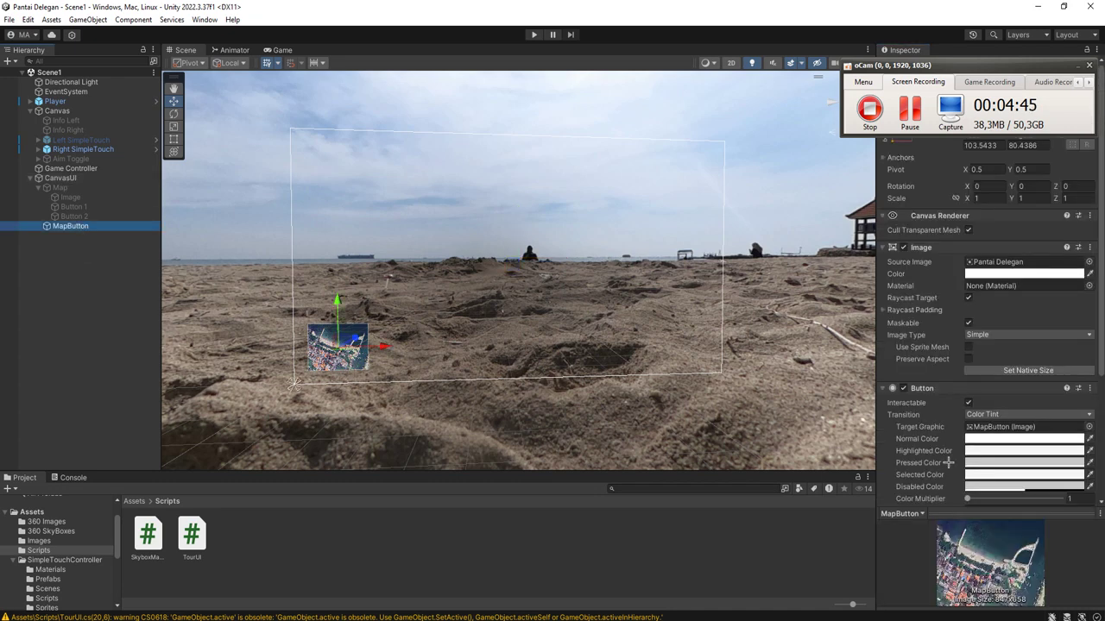
{"action": "scroll", "coordinate": [949, 465], "scroll_direction": "down", "scroll_amount": 5}
{"action": "left_click", "coordinate": [978, 398]}
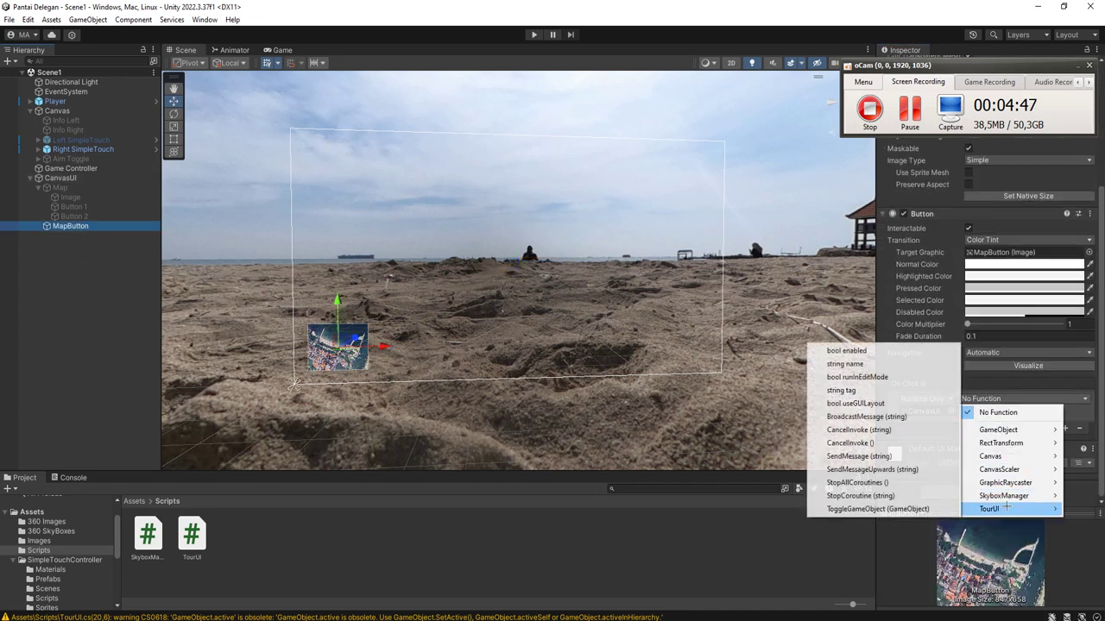
{"action": "left_click", "coordinate": [870, 508]}
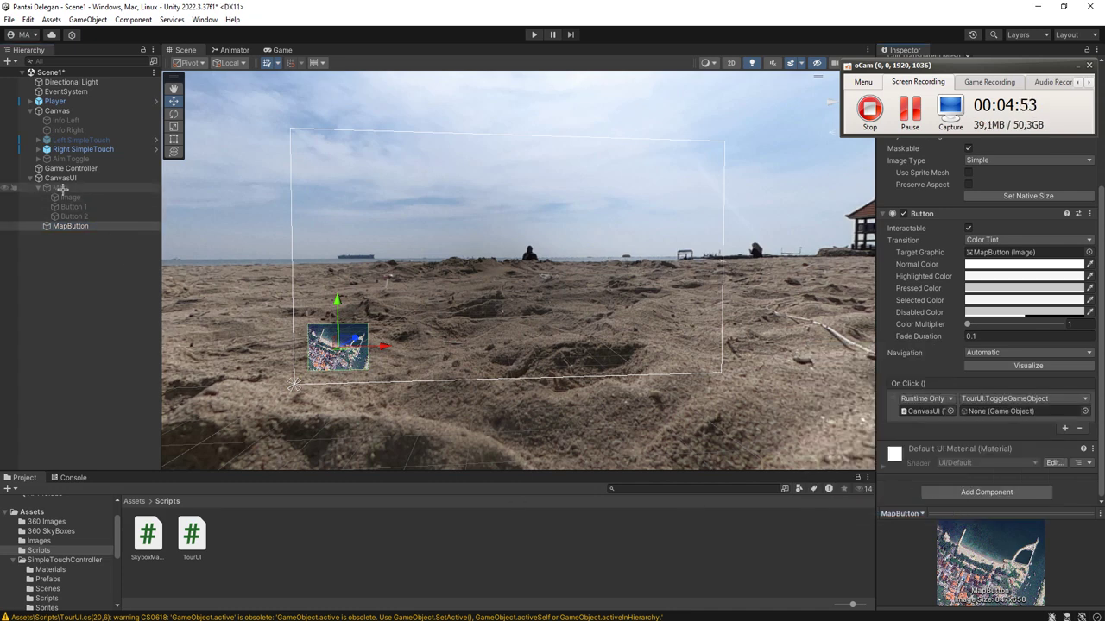
{"action": "left_click_drag", "start_coordinate": [62, 188], "coordinate": [996, 414]}
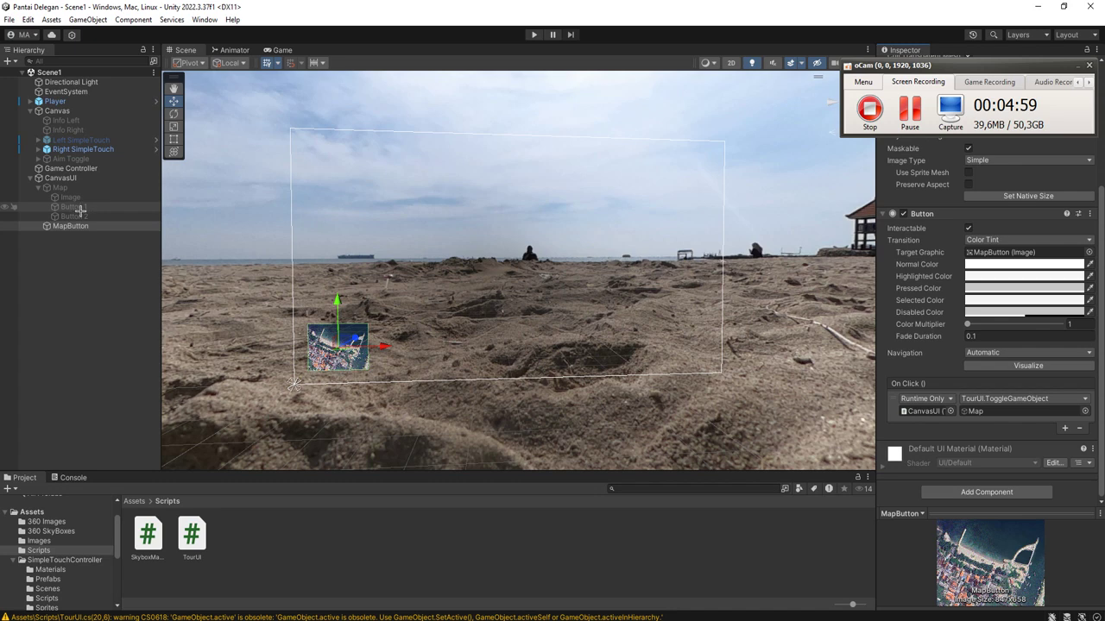
- Move the recorder window clear of the Inspector and activate the Map object
{"action": "left_click", "coordinate": [67, 187]}
{"action": "left_click_drag", "start_coordinate": [981, 67], "coordinate": [942, 522]}
{"action": "left_click", "coordinate": [986, 521]}
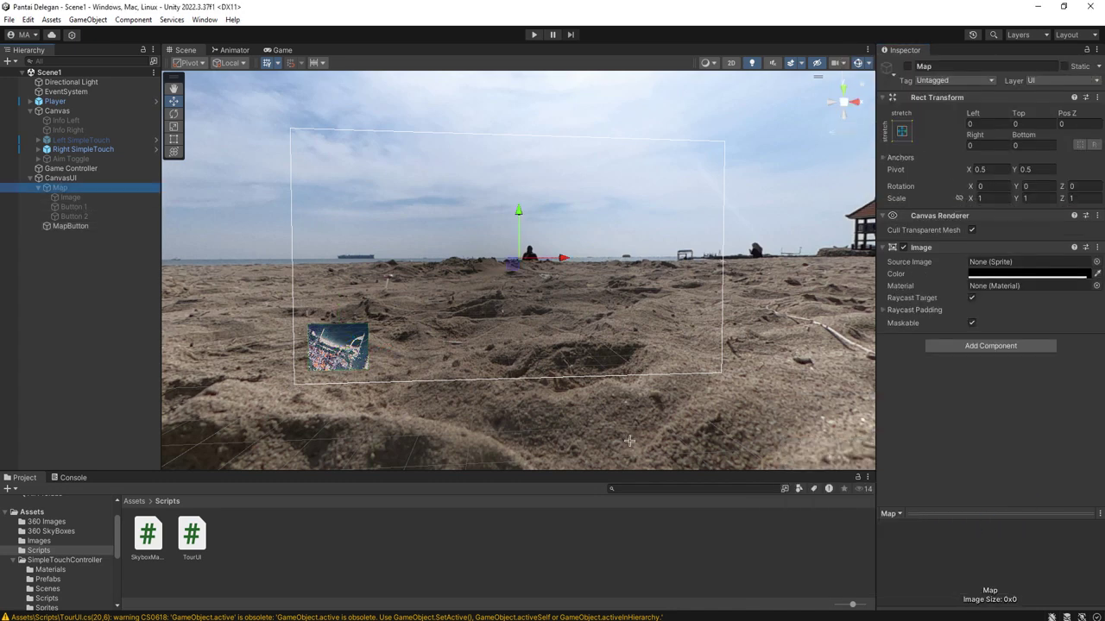
{"action": "left_click", "coordinate": [87, 208]}
{"action": "left_click", "coordinate": [63, 181]}
{"action": "left_click", "coordinate": [68, 187]}
{"action": "left_click", "coordinate": [909, 66]}
- Add a second On Click event to Button 1 and Button 2 together, with CanvasUI as its object
{"action": "left_click", "coordinate": [74, 208]}
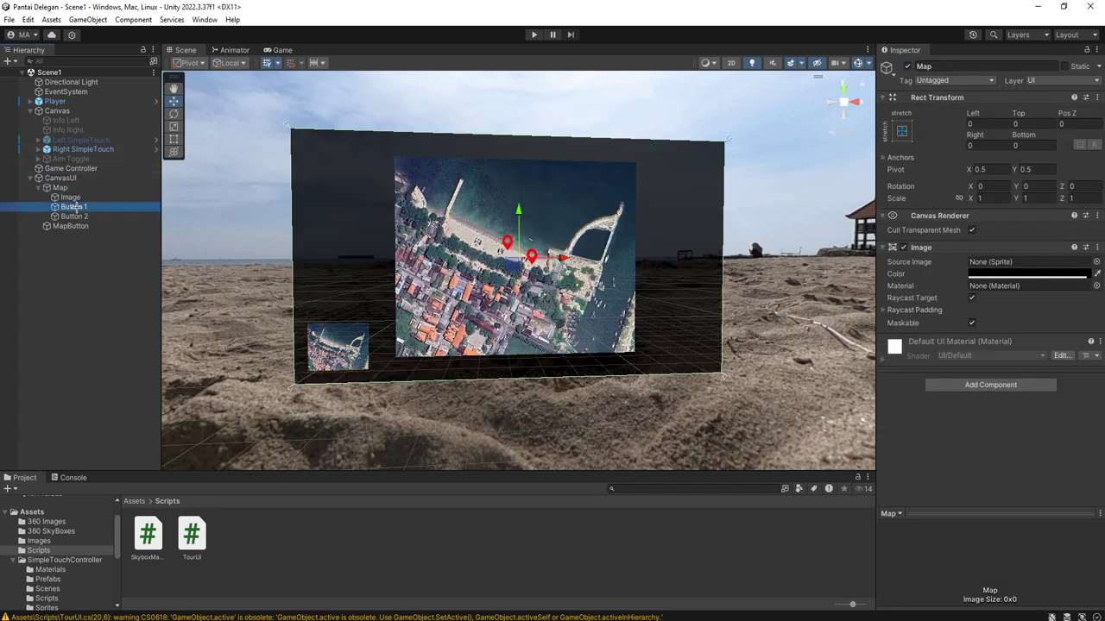
{"action": "left_click", "coordinate": [76, 217]}
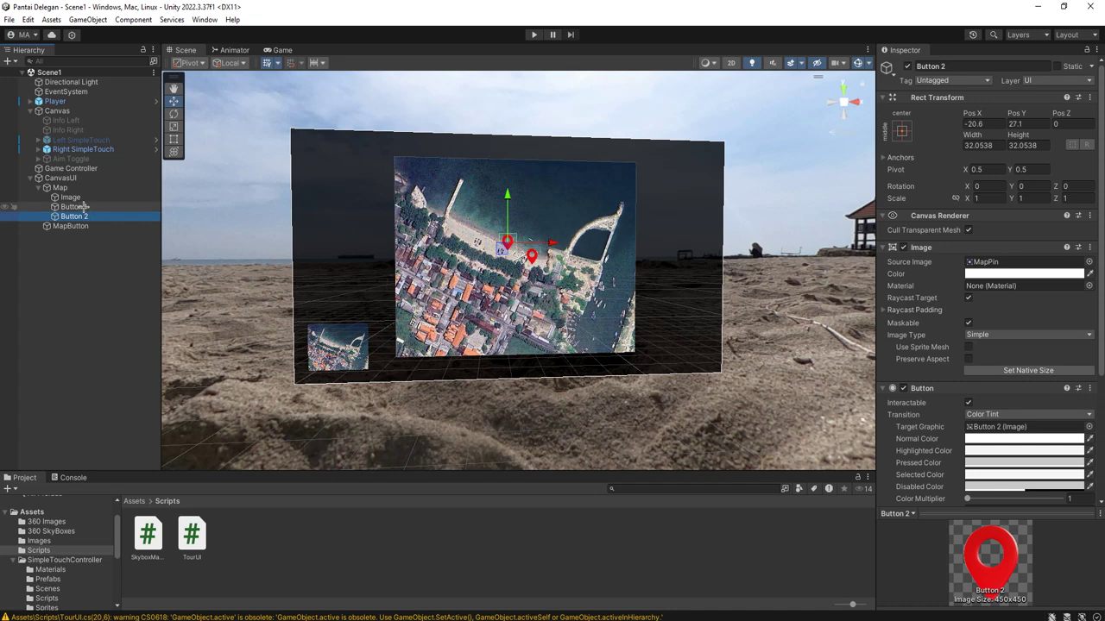
{"action": "left_click", "coordinate": [74, 207], "text": "ctrl"}
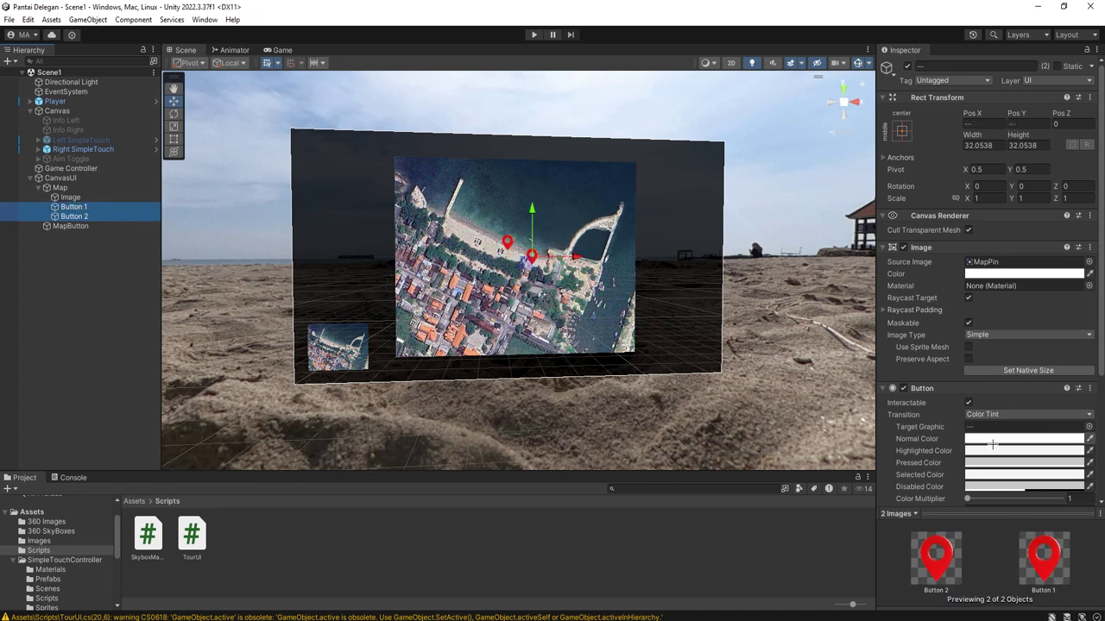
{"action": "scroll", "coordinate": [1037, 448], "scroll_direction": "down", "scroll_amount": 3}
{"action": "left_click", "coordinate": [1062, 427]}
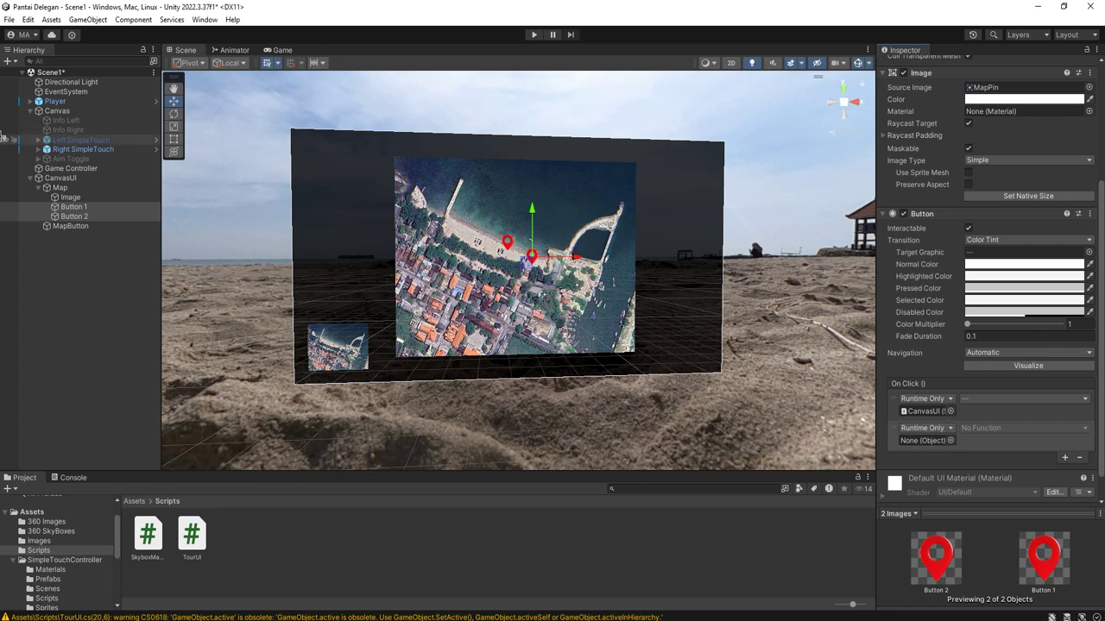
{"action": "left_click_drag", "start_coordinate": [65, 178], "coordinate": [925, 440]}
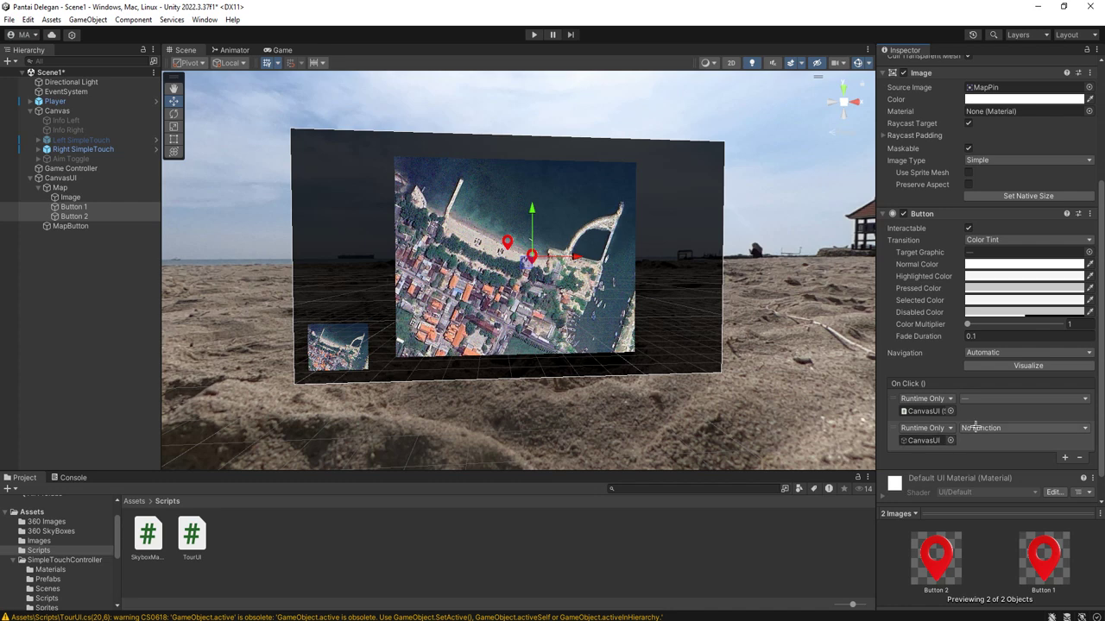
- Set both pin buttons' new event to TourUI.ToggleGameObject with Map as its argument, and check each button's events
{"action": "left_click", "coordinate": [974, 428]}
{"action": "mouse_move", "coordinate": [1000, 539]}
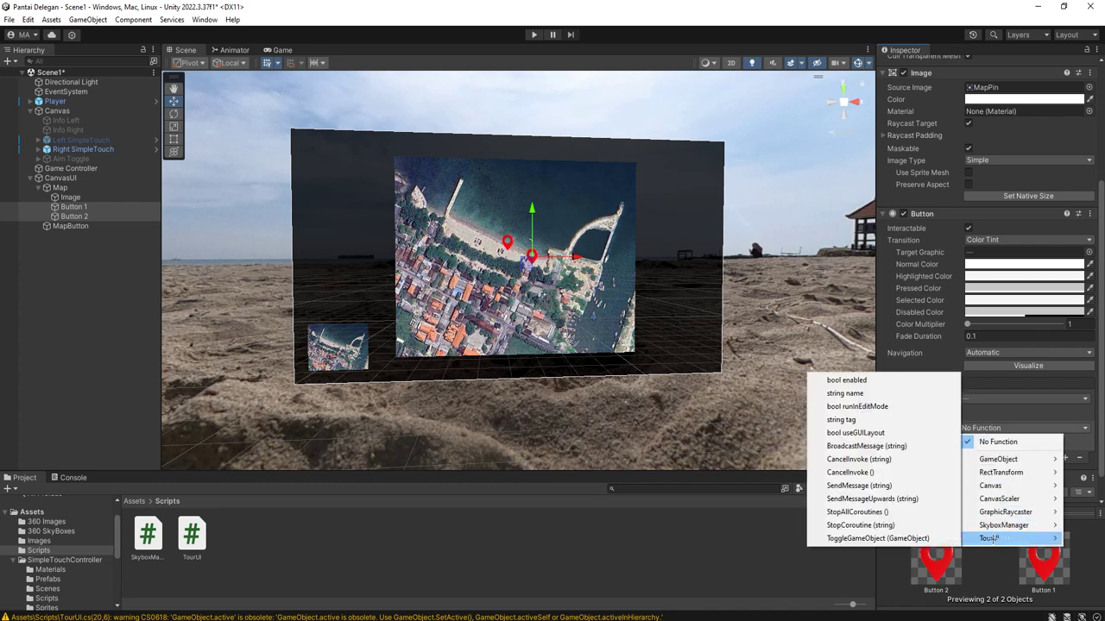
{"action": "left_click", "coordinate": [889, 539]}
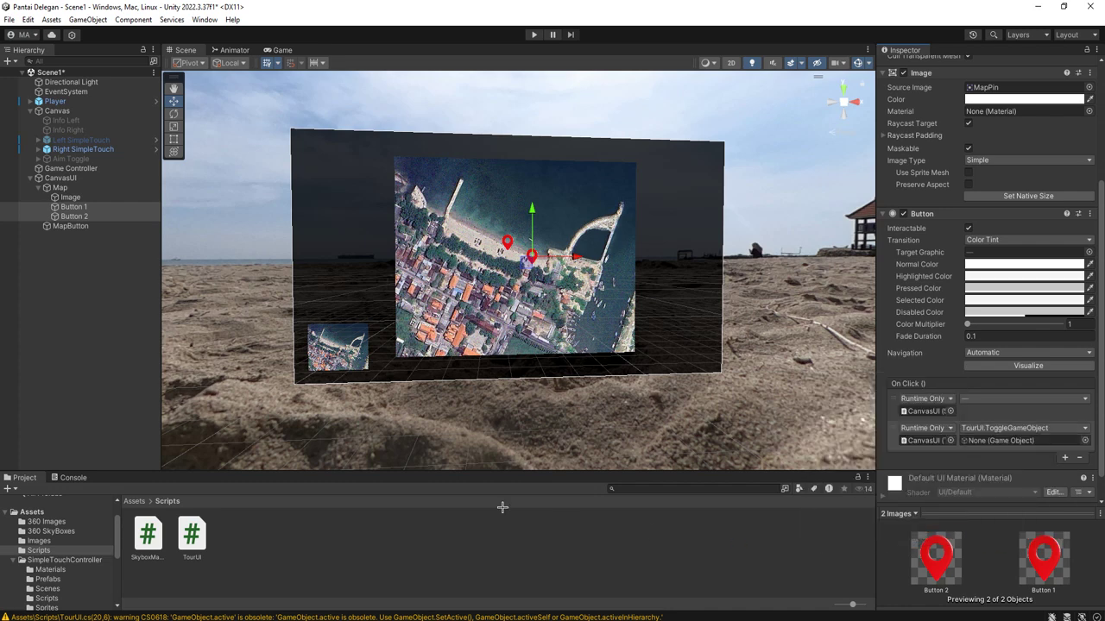
{"action": "left_click_drag", "start_coordinate": [74, 189], "coordinate": [992, 442]}
{"action": "left_click", "coordinate": [73, 206]}
{"action": "left_click", "coordinate": [78, 216]}
{"action": "left_click", "coordinate": [81, 206]}
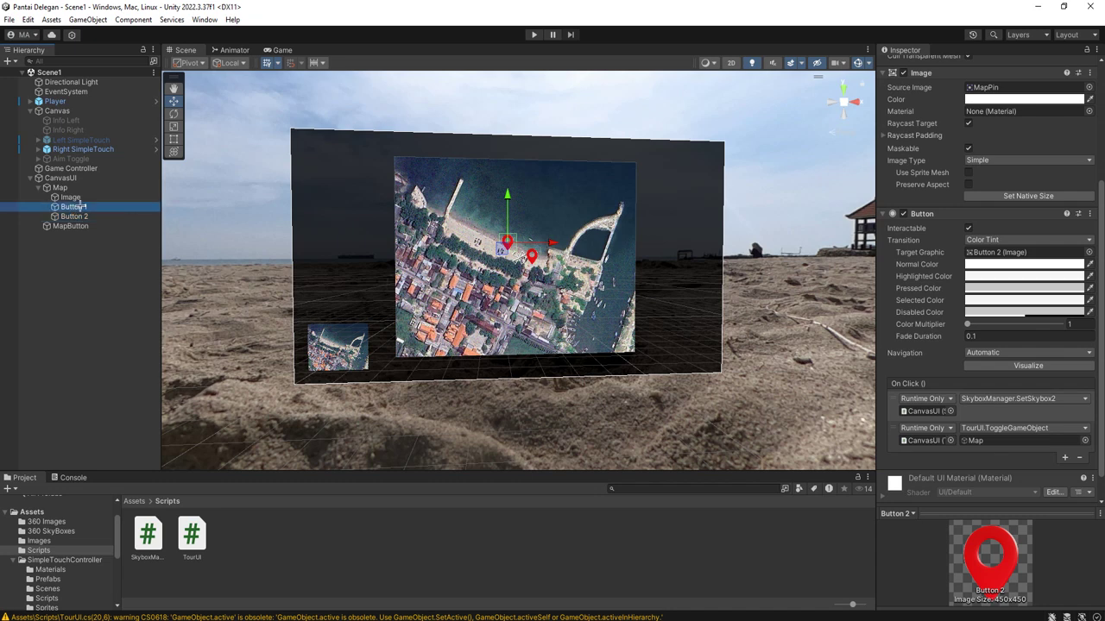
- Deactivate the Map object under CanvasUI so the map starts hidden
{"action": "left_click", "coordinate": [73, 197]}
{"action": "left_click", "coordinate": [62, 187]}
{"action": "left_click", "coordinate": [83, 285]}
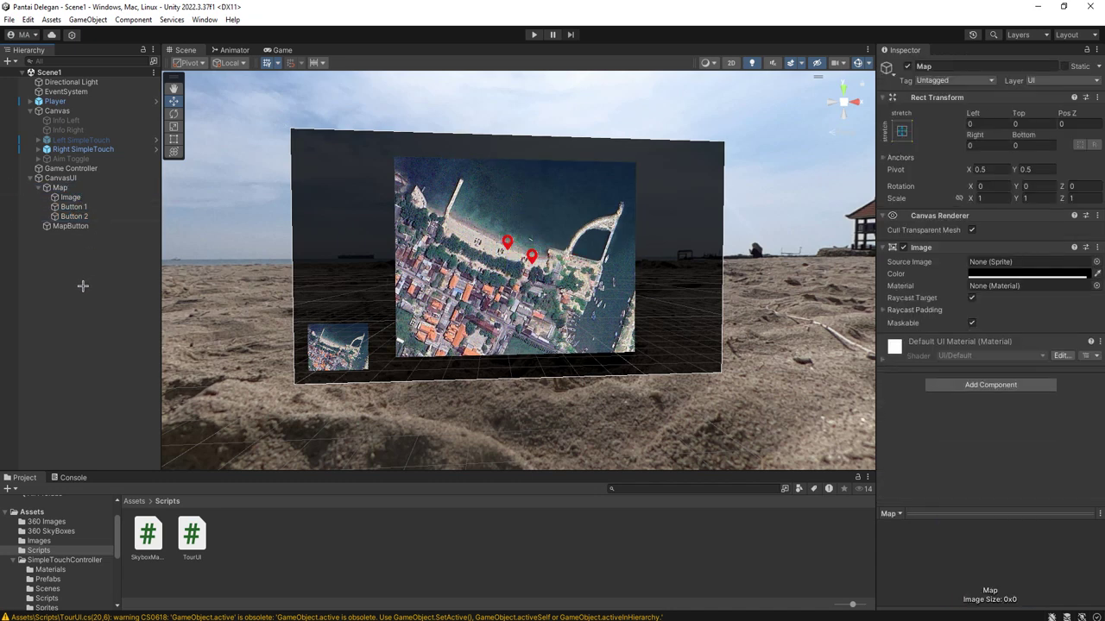
{"action": "left_click", "coordinate": [65, 187]}
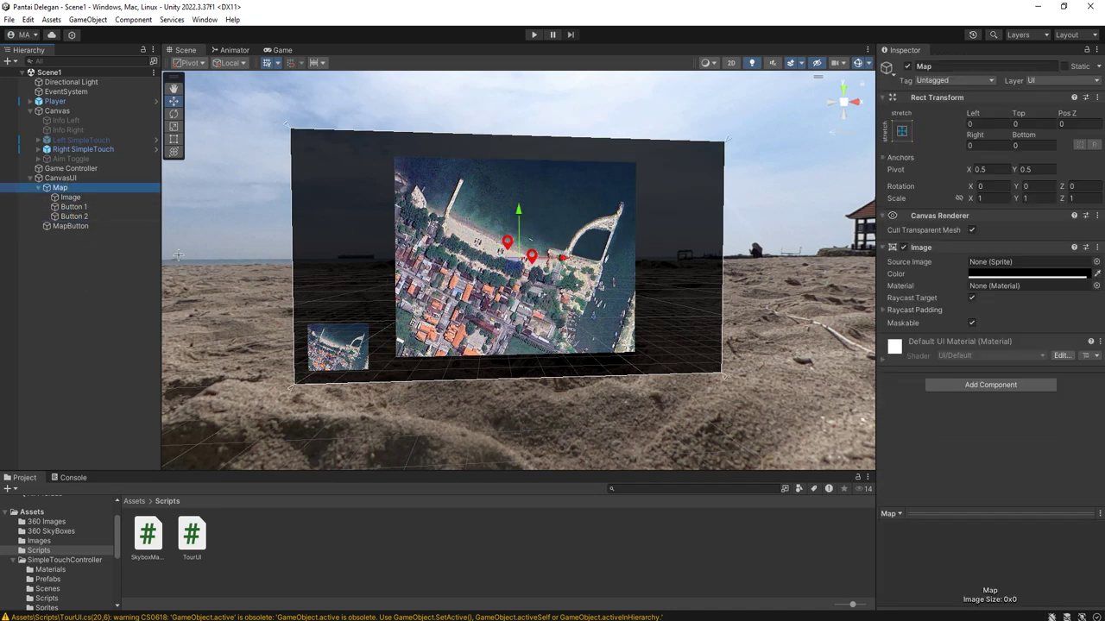
{"action": "left_click", "coordinate": [906, 67]}
{"action": "left_click", "coordinate": [74, 284]}
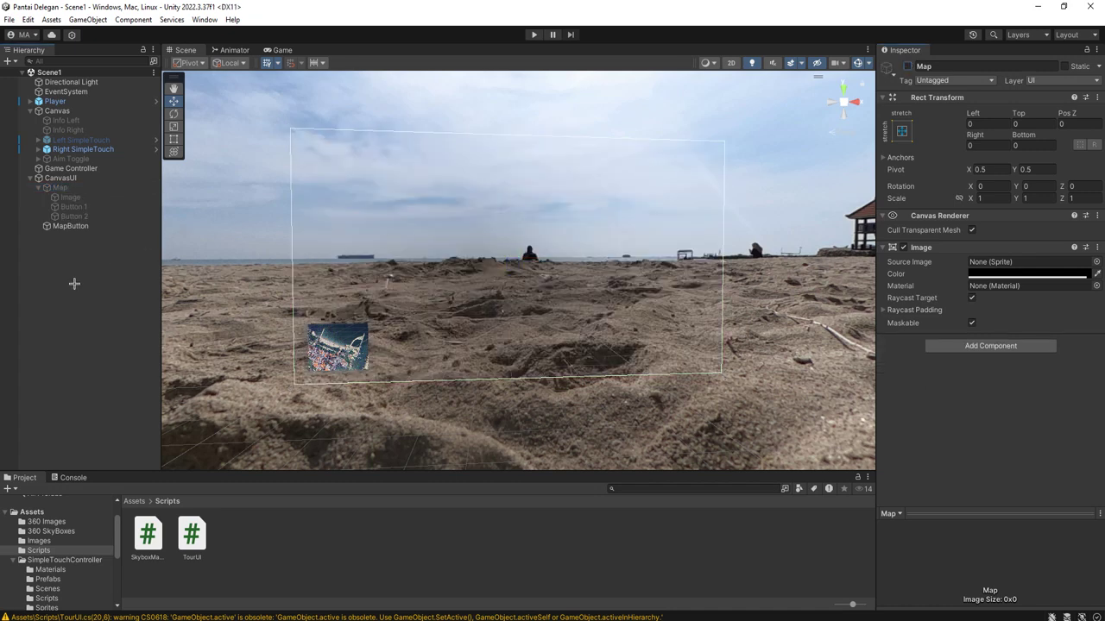
- Play the scene, look around the 360 view, open the map and travel to the lower pin's location
{"action": "left_click", "coordinate": [534, 35]}
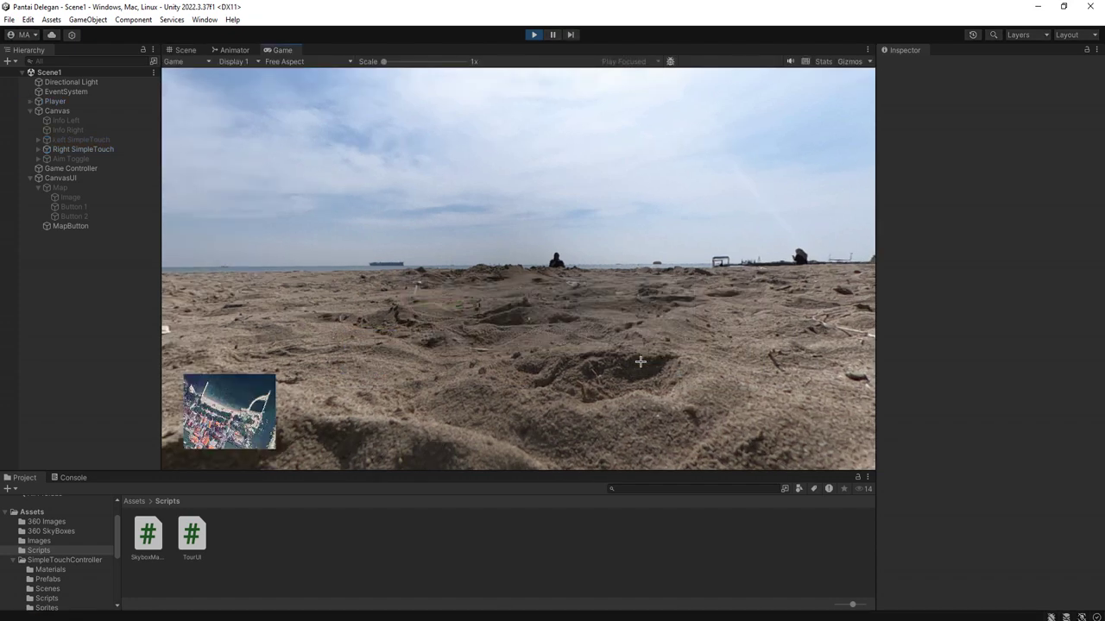
{"action": "left_click_drag", "start_coordinate": [504, 316], "coordinate": [722, 319]}
{"action": "left_click_drag", "start_coordinate": [616, 286], "coordinate": [156, 329]}
{"action": "left_click", "coordinate": [228, 411]}
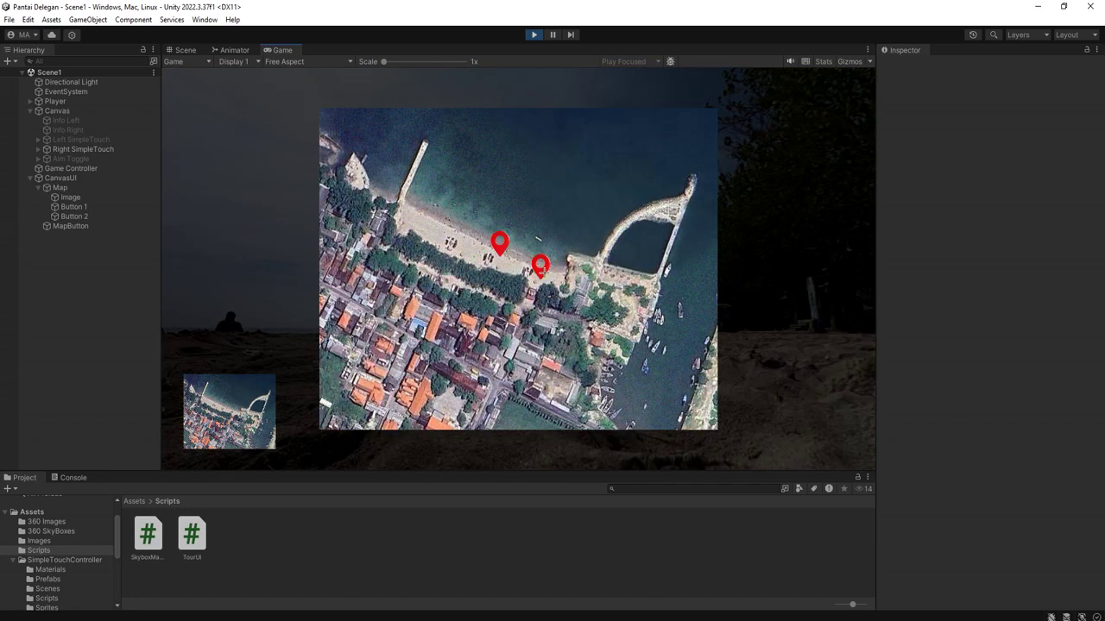
{"action": "left_click", "coordinate": [540, 267]}
{"action": "left_click_drag", "start_coordinate": [453, 292], "coordinate": [600, 297]}
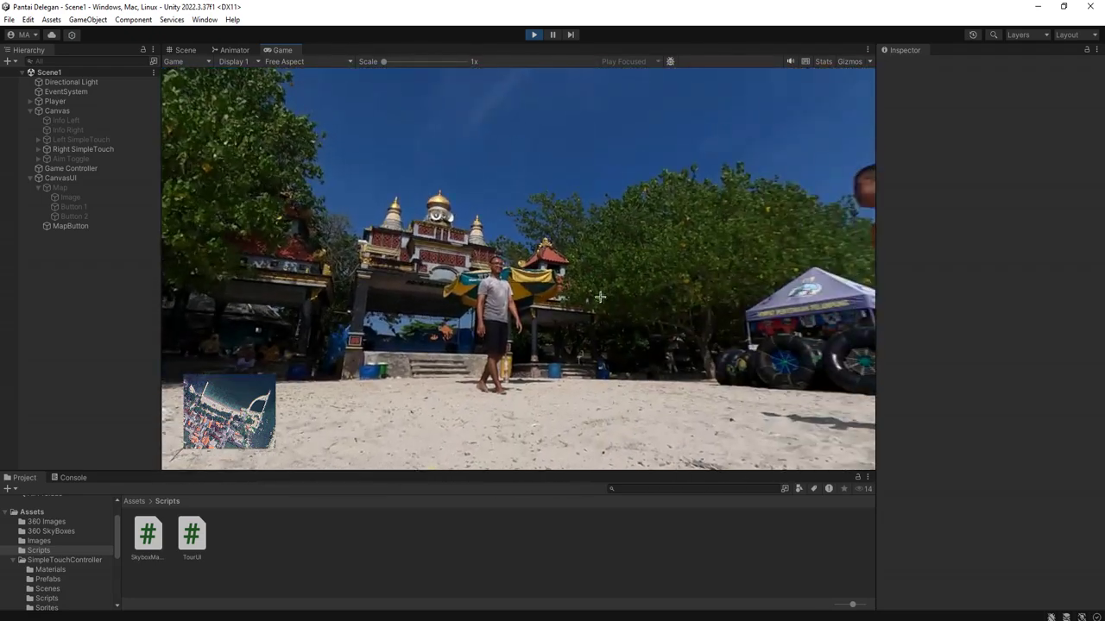
- Test the map repeatedly by alternating between its two pins to switch skyboxes, and stop play mode
{"action": "left_click", "coordinate": [267, 381]}
{"action": "left_click", "coordinate": [500, 242]}
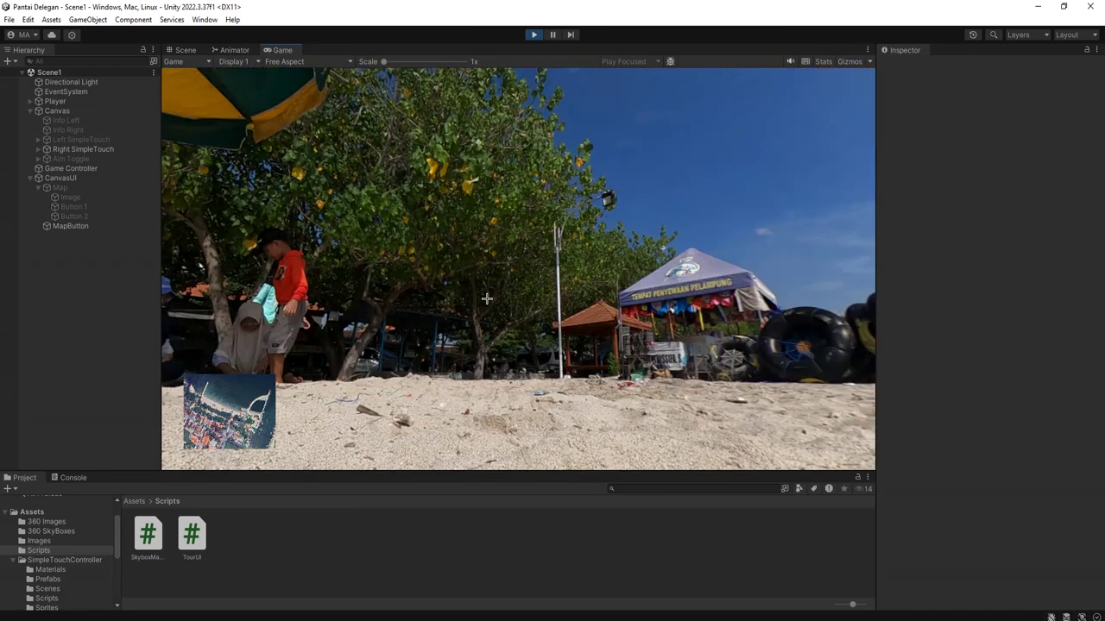
{"action": "left_click", "coordinate": [239, 402]}
{"action": "left_click", "coordinate": [539, 266]}
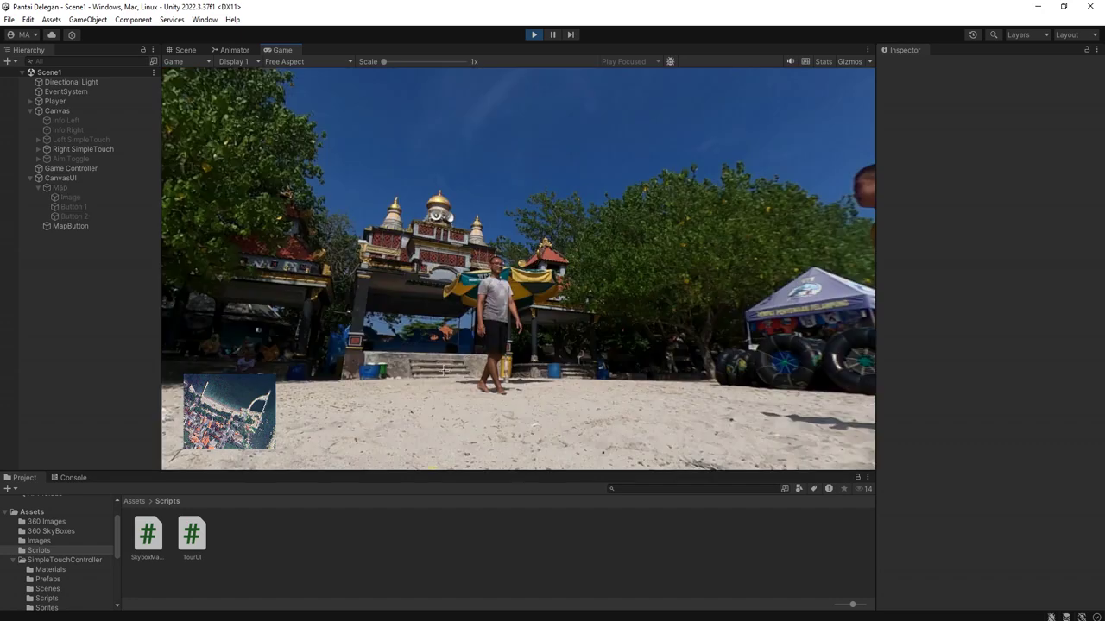
{"action": "left_click", "coordinate": [253, 400]}
{"action": "left_click", "coordinate": [500, 249]}
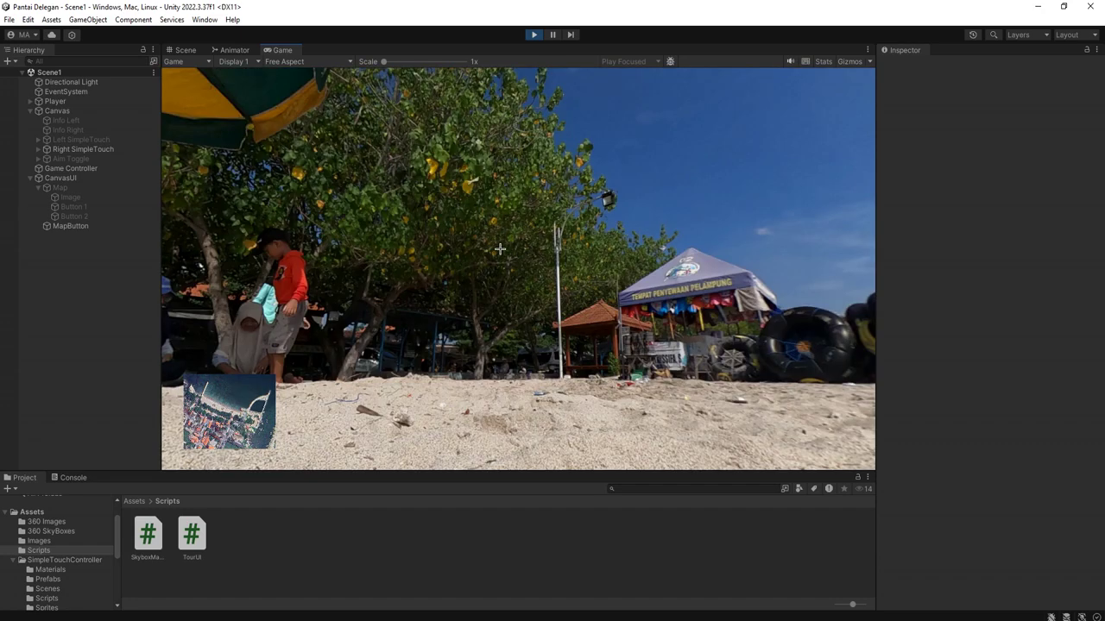
{"action": "left_click", "coordinate": [232, 383]}
{"action": "left_click", "coordinate": [540, 265]}
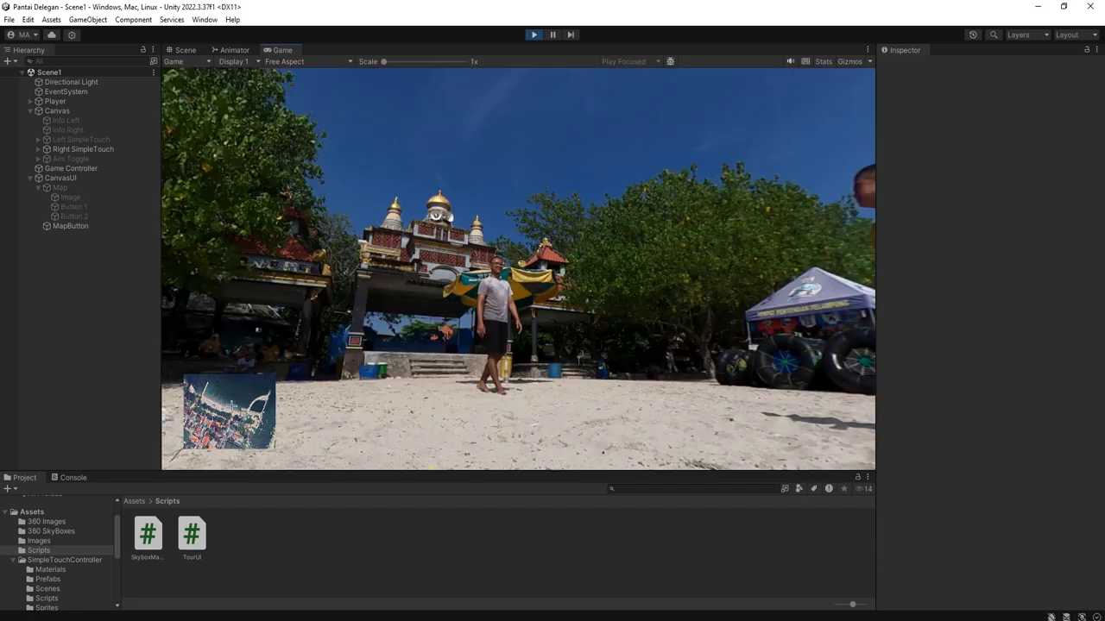
{"action": "left_click", "coordinate": [232, 406]}
{"action": "left_click", "coordinate": [499, 242]}
{"action": "left_click", "coordinate": [233, 401]}
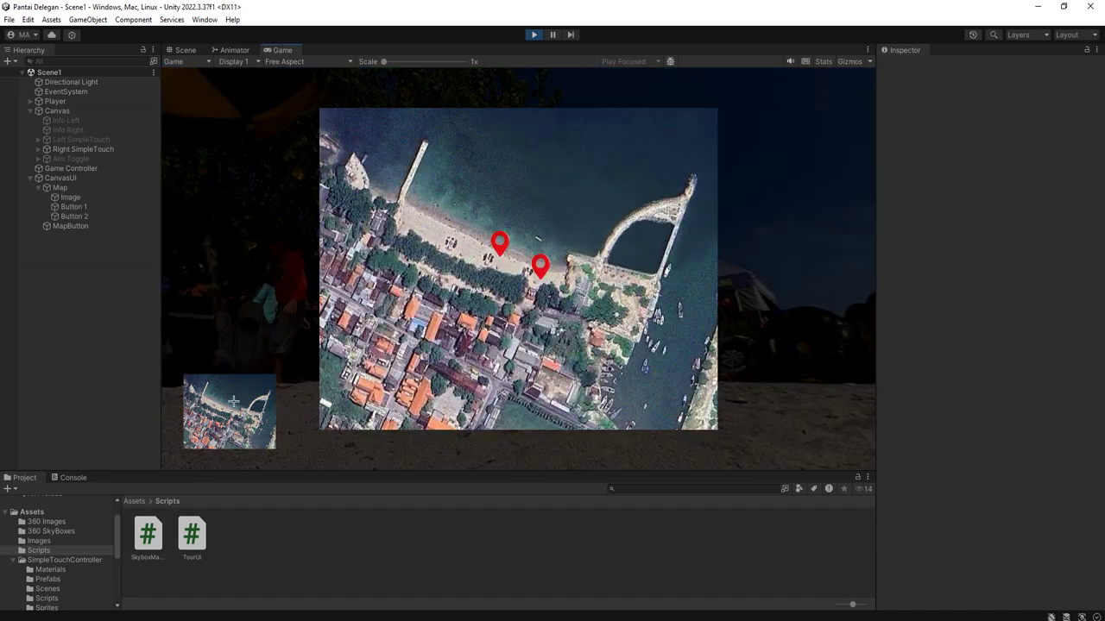
{"action": "left_click", "coordinate": [539, 265]}
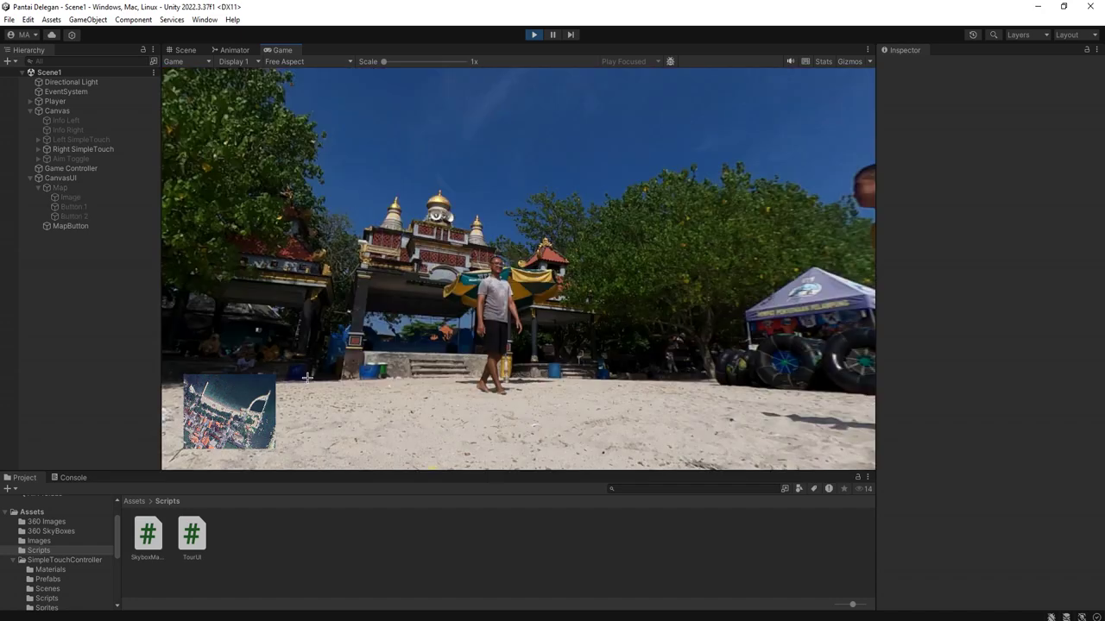
{"action": "left_click", "coordinate": [226, 406]}
{"action": "left_click", "coordinate": [499, 244]}
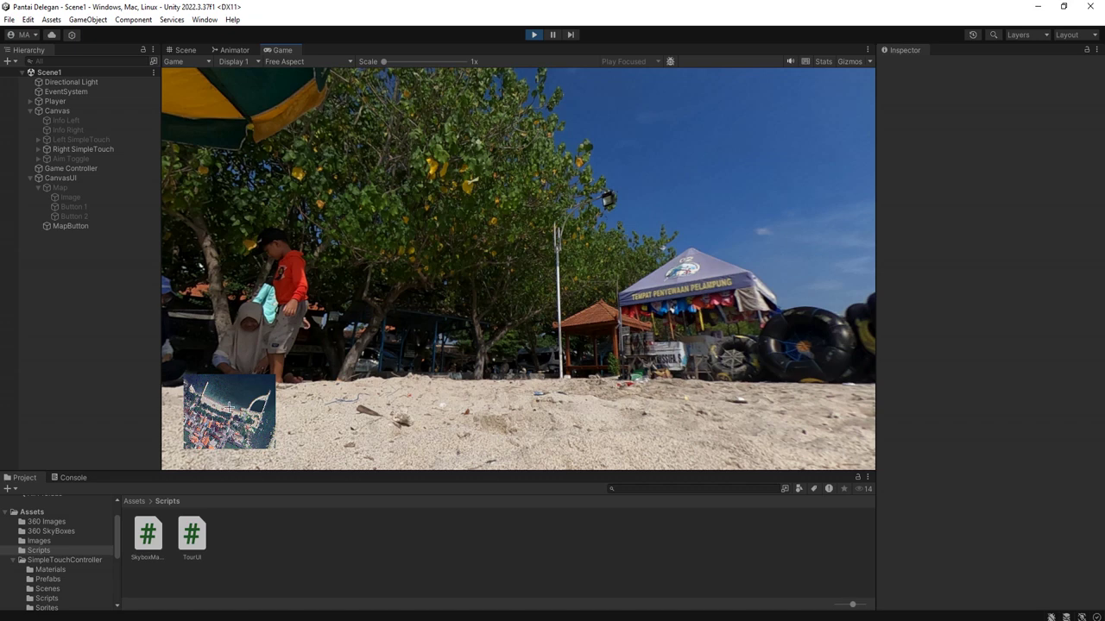
{"action": "left_click", "coordinate": [232, 402]}
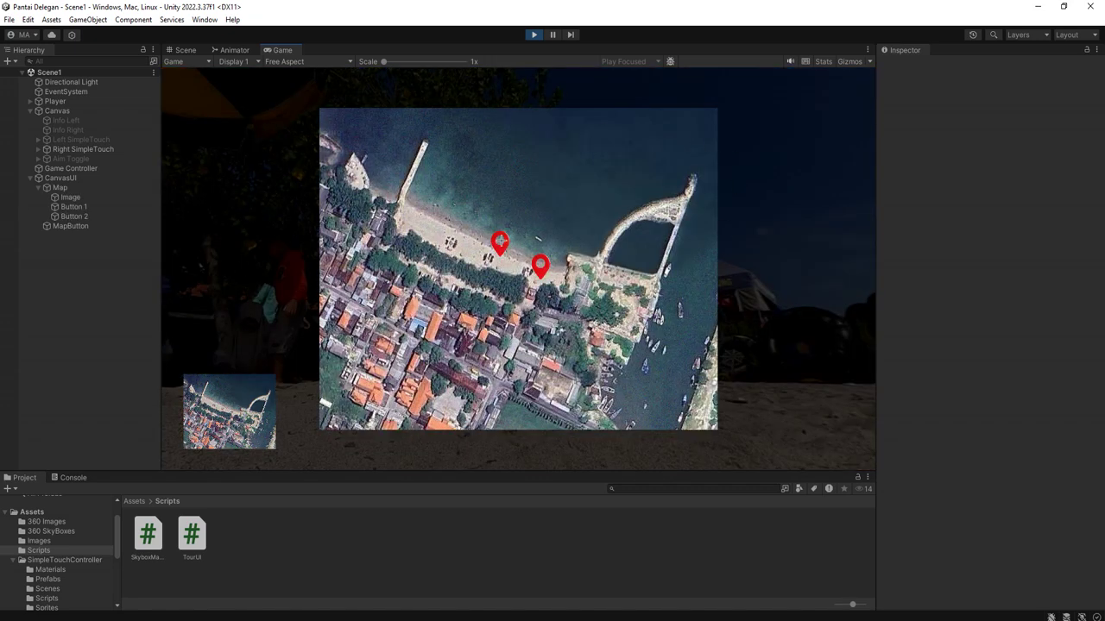
{"action": "left_click", "coordinate": [500, 243]}
{"action": "left_click", "coordinate": [533, 34]}
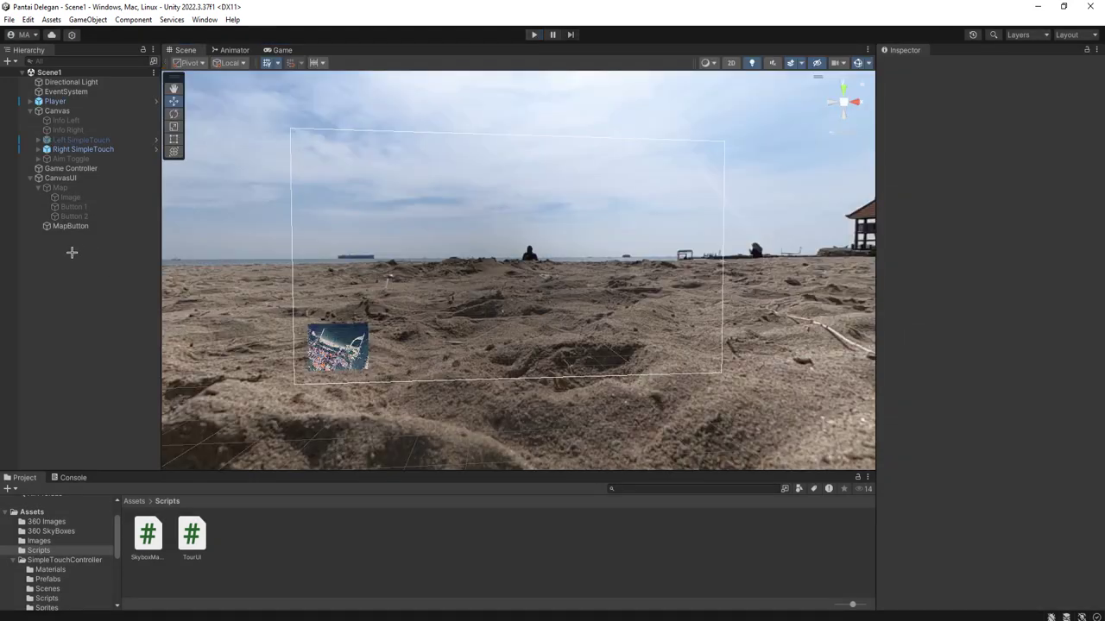
- Reorder CanvasUI's children so MapButton sits above the Map object and is drawn behind it
{"action": "left_click", "coordinate": [39, 187]}
{"action": "mouse_move", "coordinate": [56, 201]}
{"action": "left_mouse_down"}
{"action": "mouse_move", "coordinate": [76, 204]}
{"action": "mouse_move", "coordinate": [69, 187]}
{"action": "left_mouse_up"}
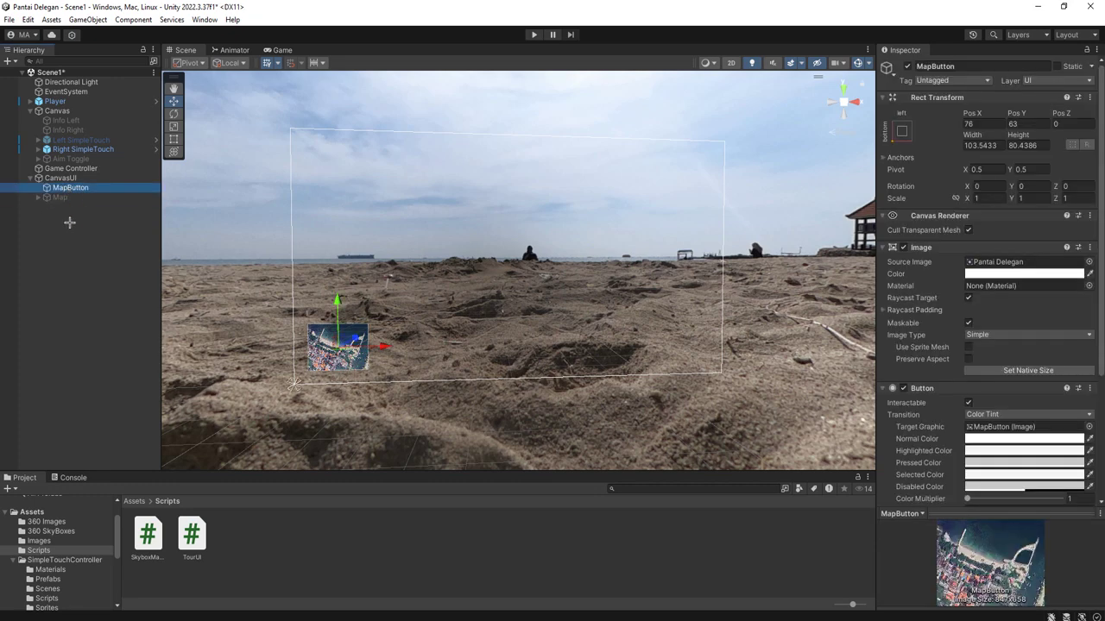
- Make the Map overlay's black background colour slightly more opaque and save the scene
{"action": "left_click", "coordinate": [69, 196]}
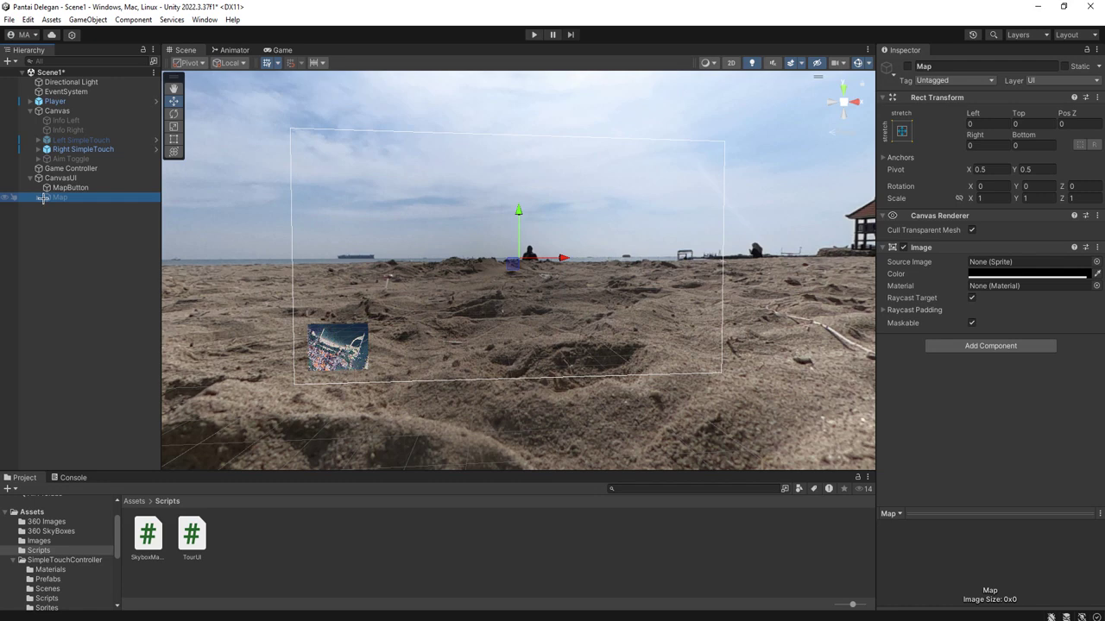
{"action": "left_click", "coordinate": [1027, 274]}
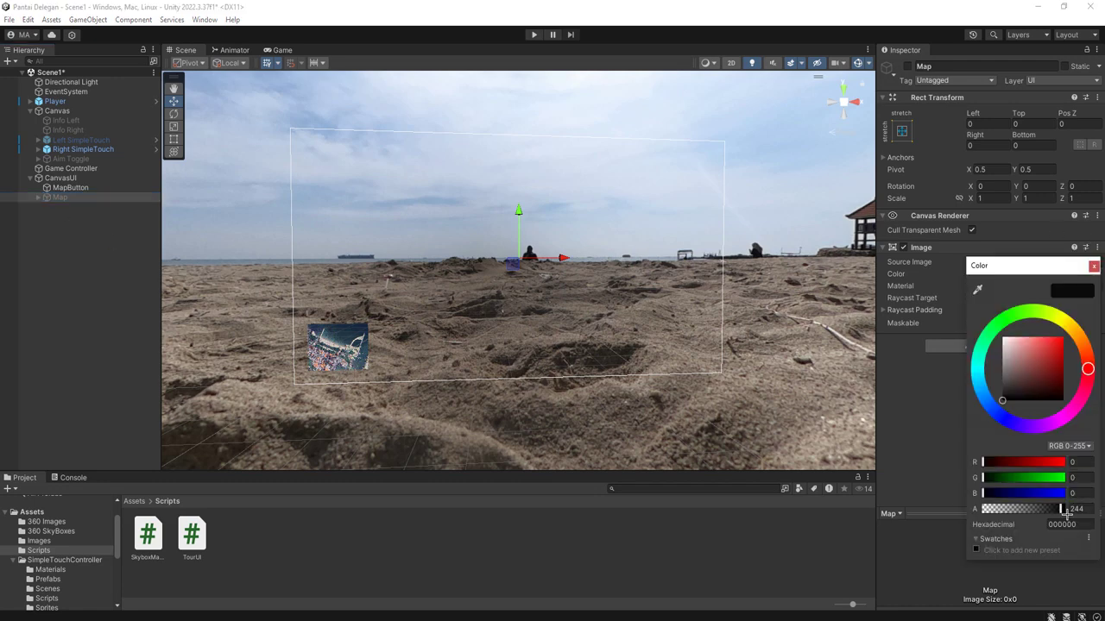
{"action": "left_click_drag", "start_coordinate": [1062, 509], "coordinate": [1064, 509]}
{"action": "left_click", "coordinate": [1094, 266]}
{"action": "key", "text": "ctrl+s"}
- Play the scene again, visit the upper and lower pins' locations from the map, and look around each one
{"action": "left_click", "coordinate": [533, 34]}
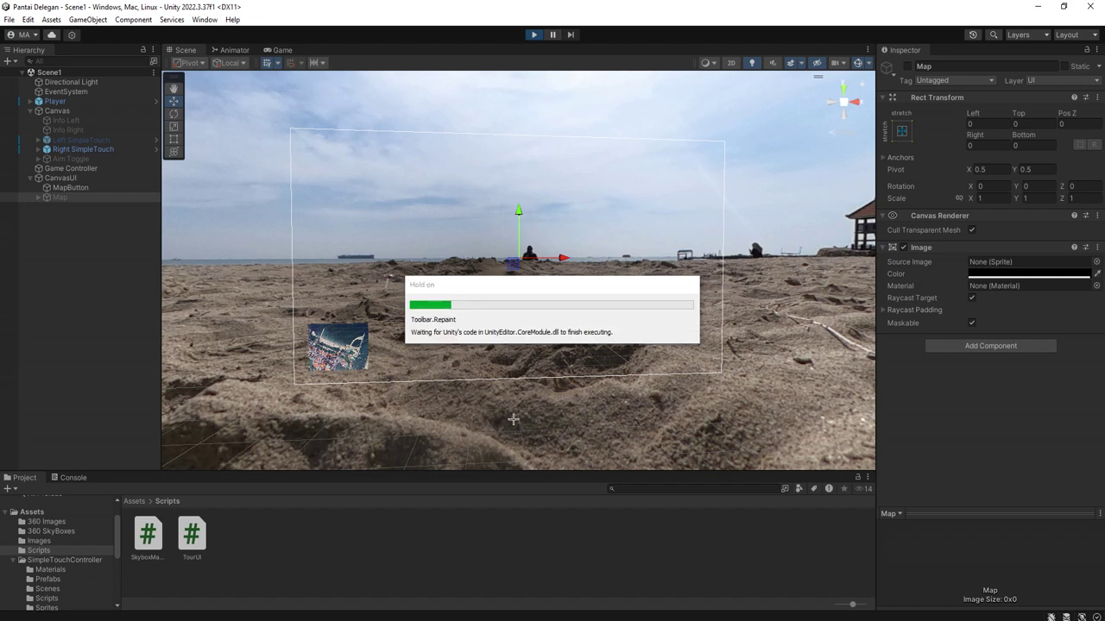
{"action": "left_click", "coordinate": [242, 408]}
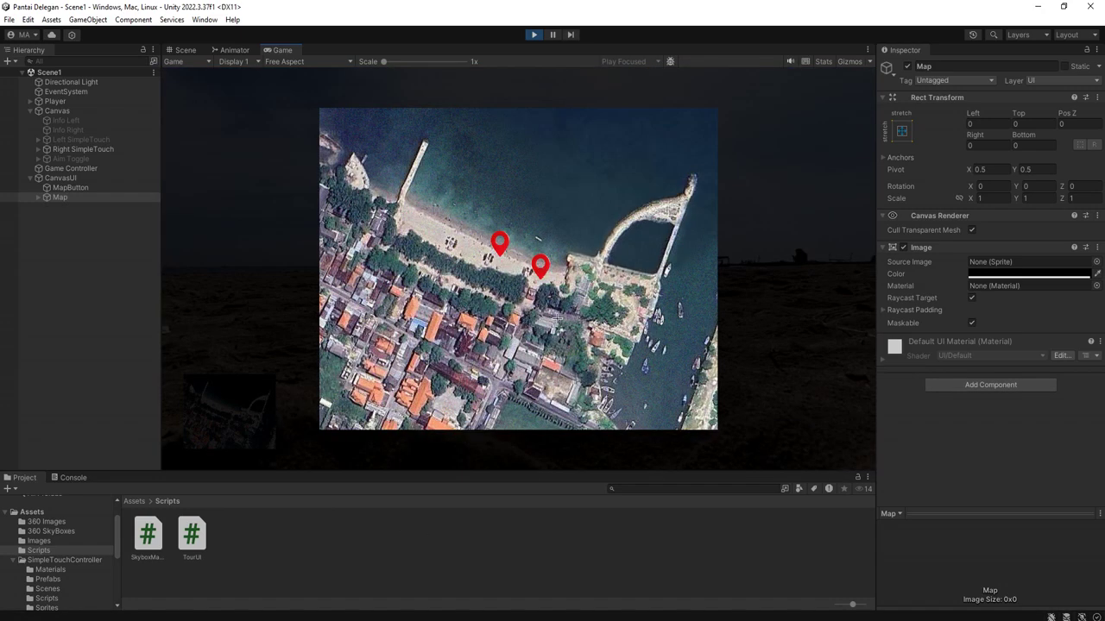
{"action": "left_click", "coordinate": [499, 244]}
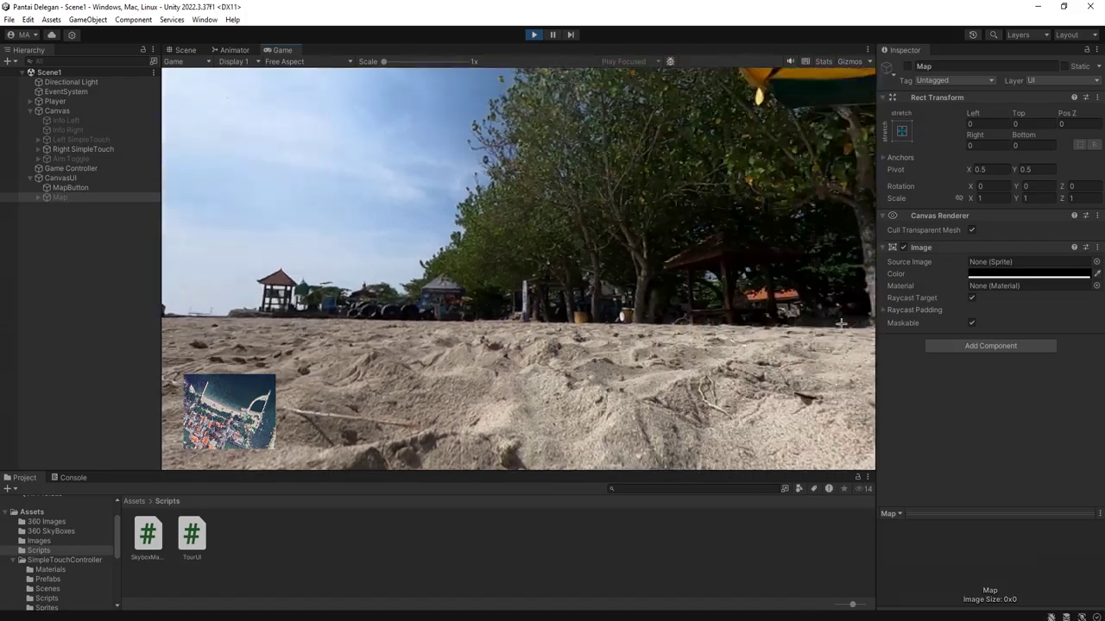
{"action": "left_click_drag", "start_coordinate": [841, 323], "coordinate": [648, 344]}
{"action": "left_click", "coordinate": [229, 411]}
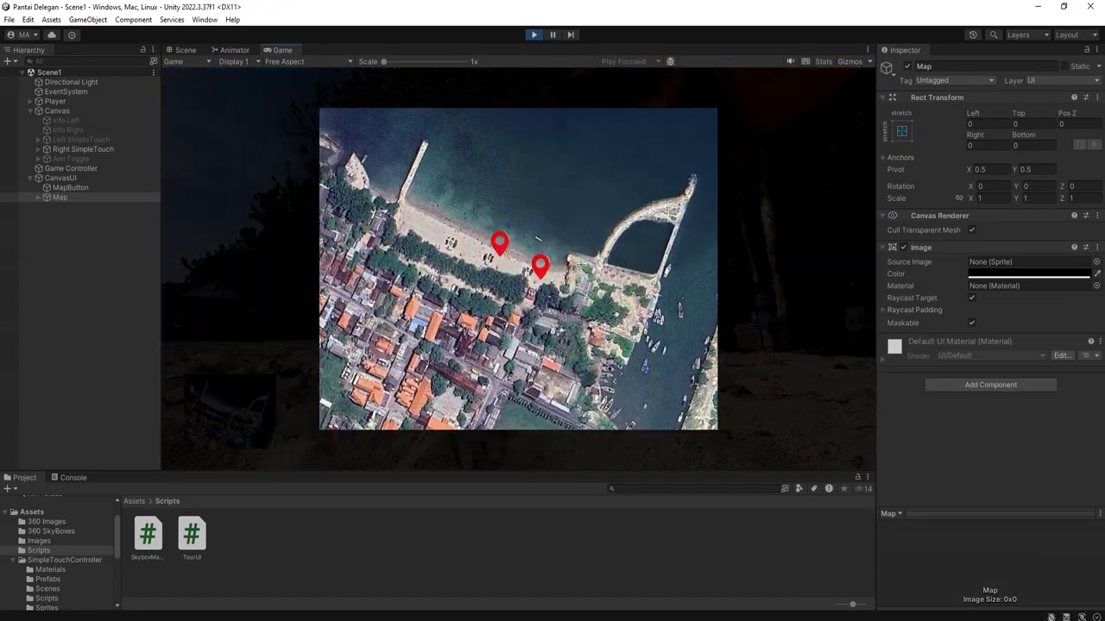
{"action": "left_click", "coordinate": [541, 266]}
{"action": "left_click_drag", "start_coordinate": [512, 360], "coordinate": [418, 358]}
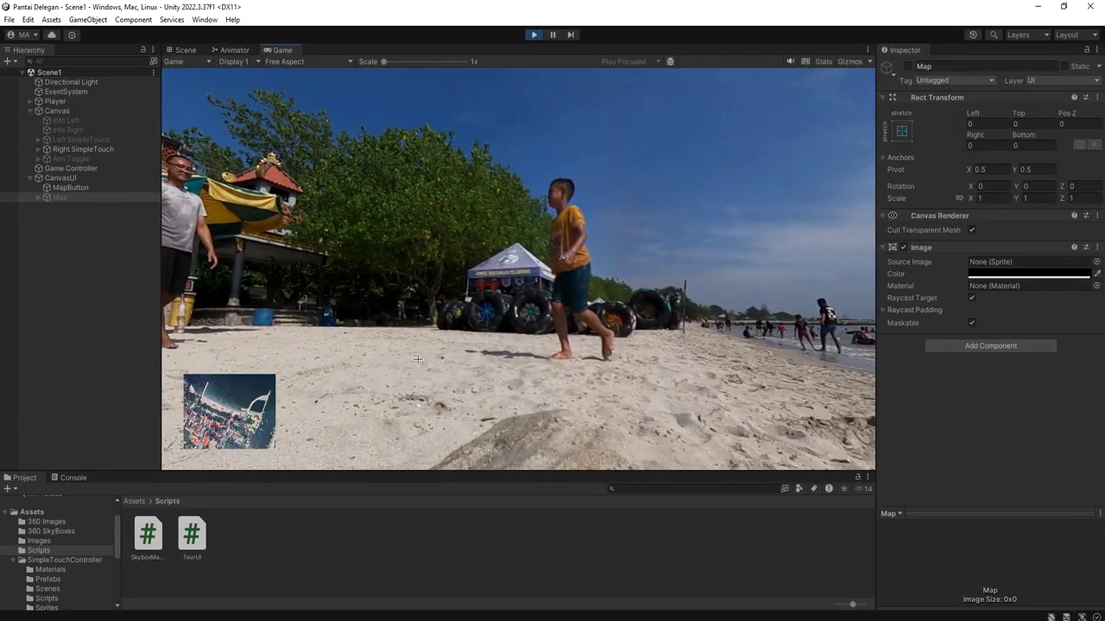
- Keep switching between the two pin locations through the map to check the overlay and skybox changes
{"action": "left_click", "coordinate": [205, 396]}
{"action": "left_click", "coordinate": [500, 244]}
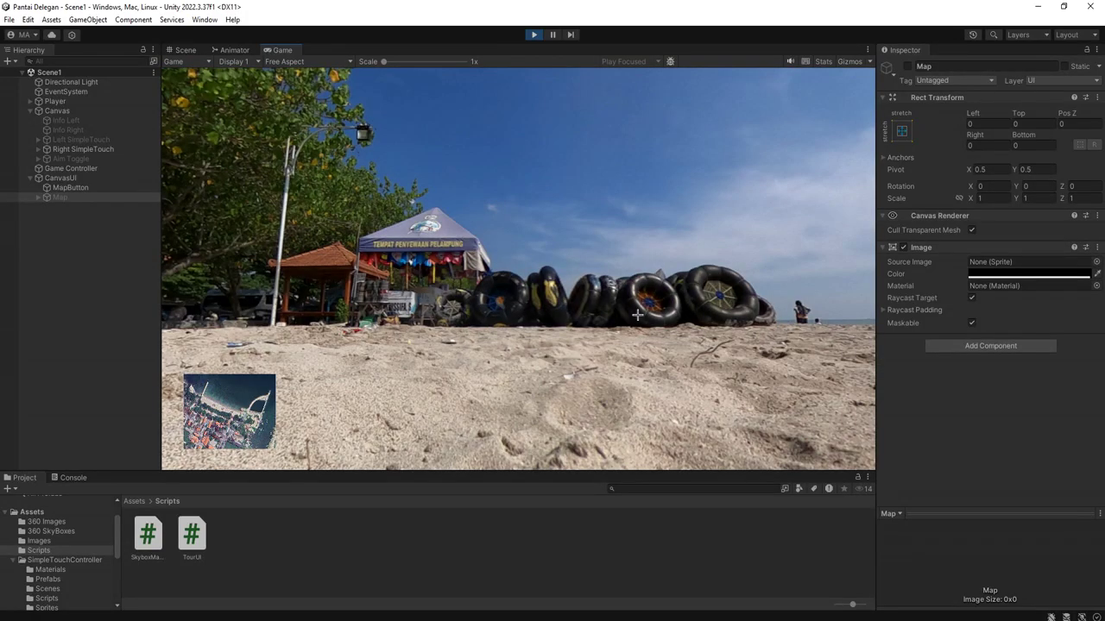
{"action": "mouse_move", "coordinate": [638, 315]}
{"action": "left_mouse_down"}
{"action": "mouse_move", "coordinate": [336, 276]}
{"action": "mouse_move", "coordinate": [252, 320]}
{"action": "mouse_move", "coordinate": [655, 348]}
{"action": "left_mouse_up"}
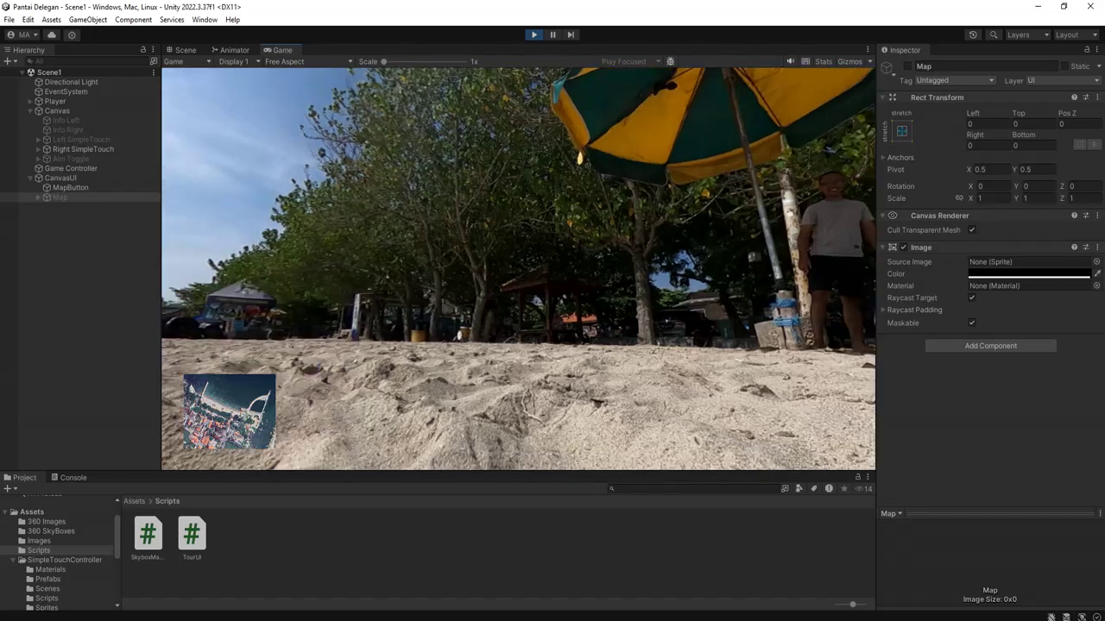
{"action": "left_click_drag", "start_coordinate": [259, 328], "coordinate": [330, 332]}
{"action": "left_click", "coordinate": [267, 413]}
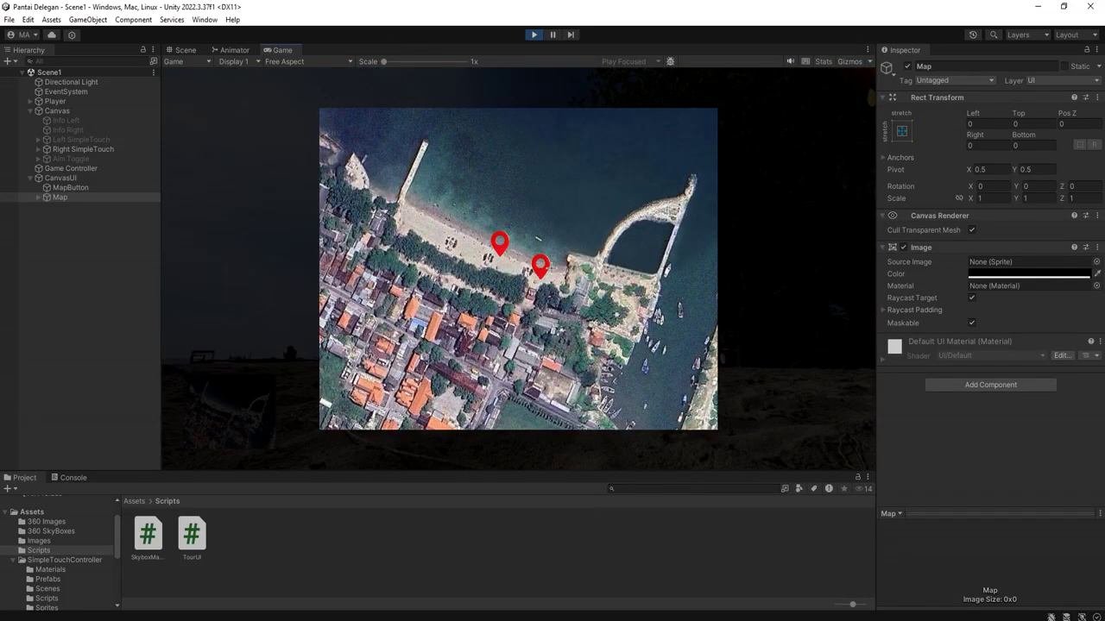
{"action": "left_click", "coordinate": [541, 267]}
{"action": "left_click", "coordinate": [242, 394]}
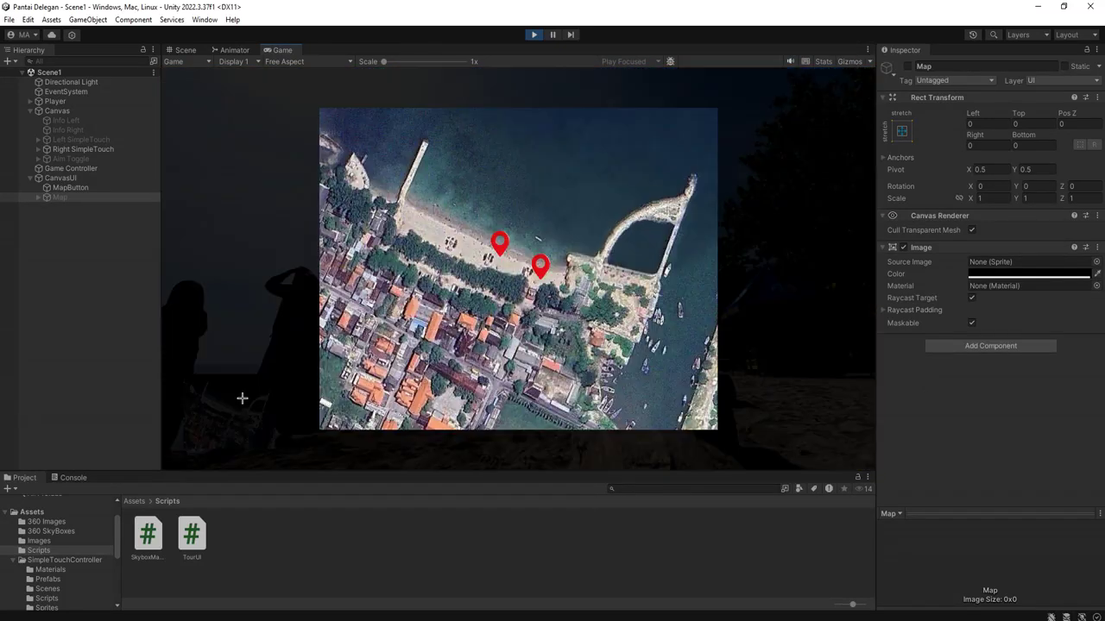
{"action": "left_click", "coordinate": [493, 247]}
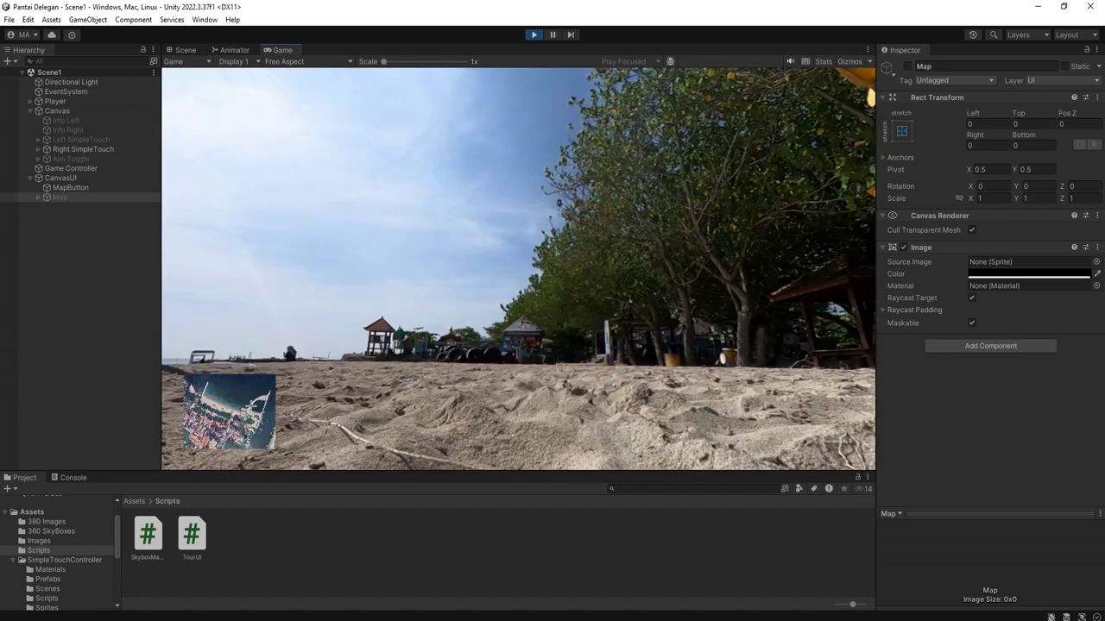
{"action": "left_click", "coordinate": [235, 406]}
{"action": "left_click", "coordinate": [542, 265]}
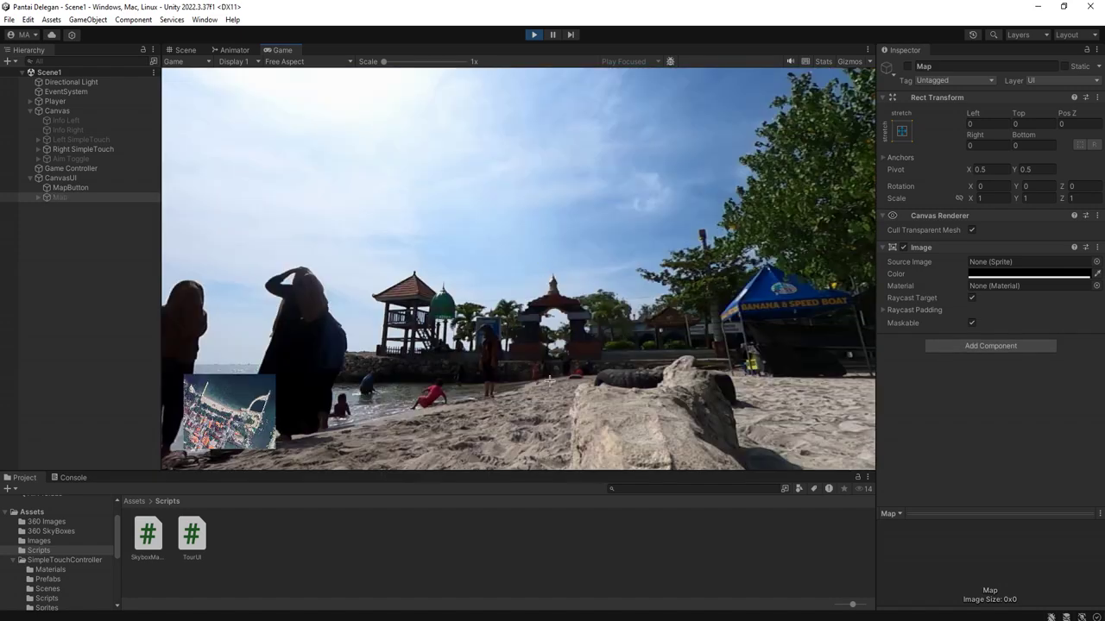